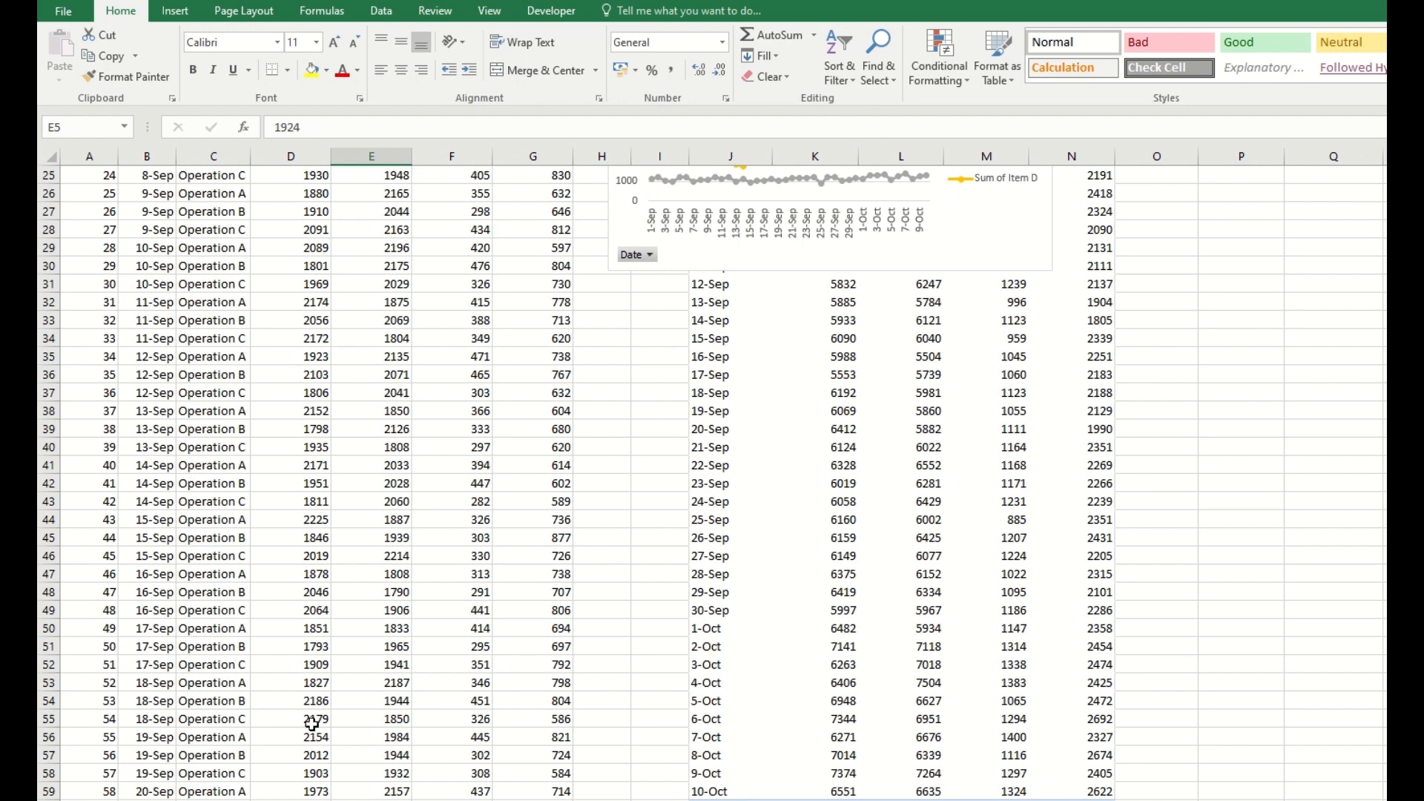
Examine the Item A data and the Item B series in the line chart plotted from the full data range
left_click_drag(285, 790, 293, 585)
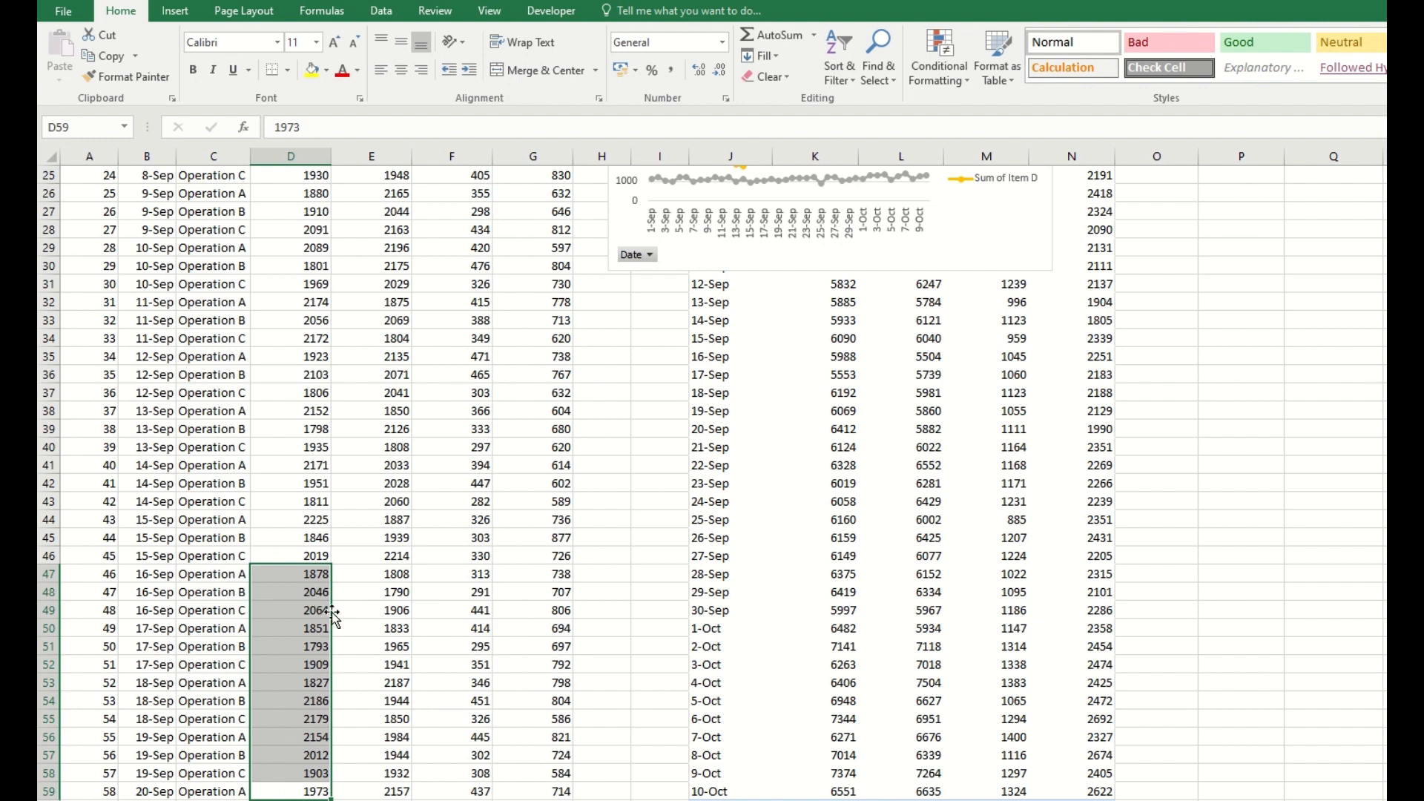
scroll(517, 571, "up", 3)
scroll(517, 572, "up", 5)
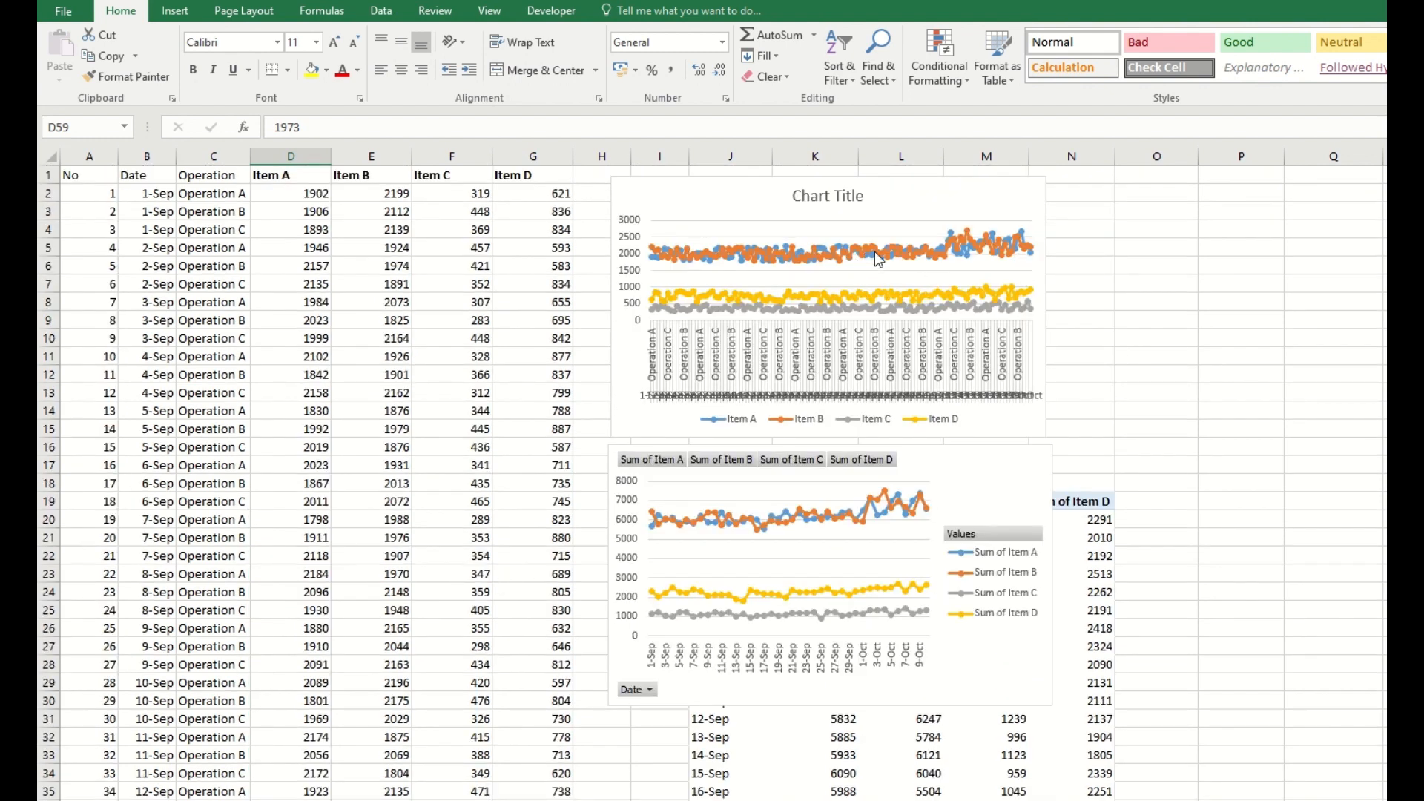
left_click(271, 213)
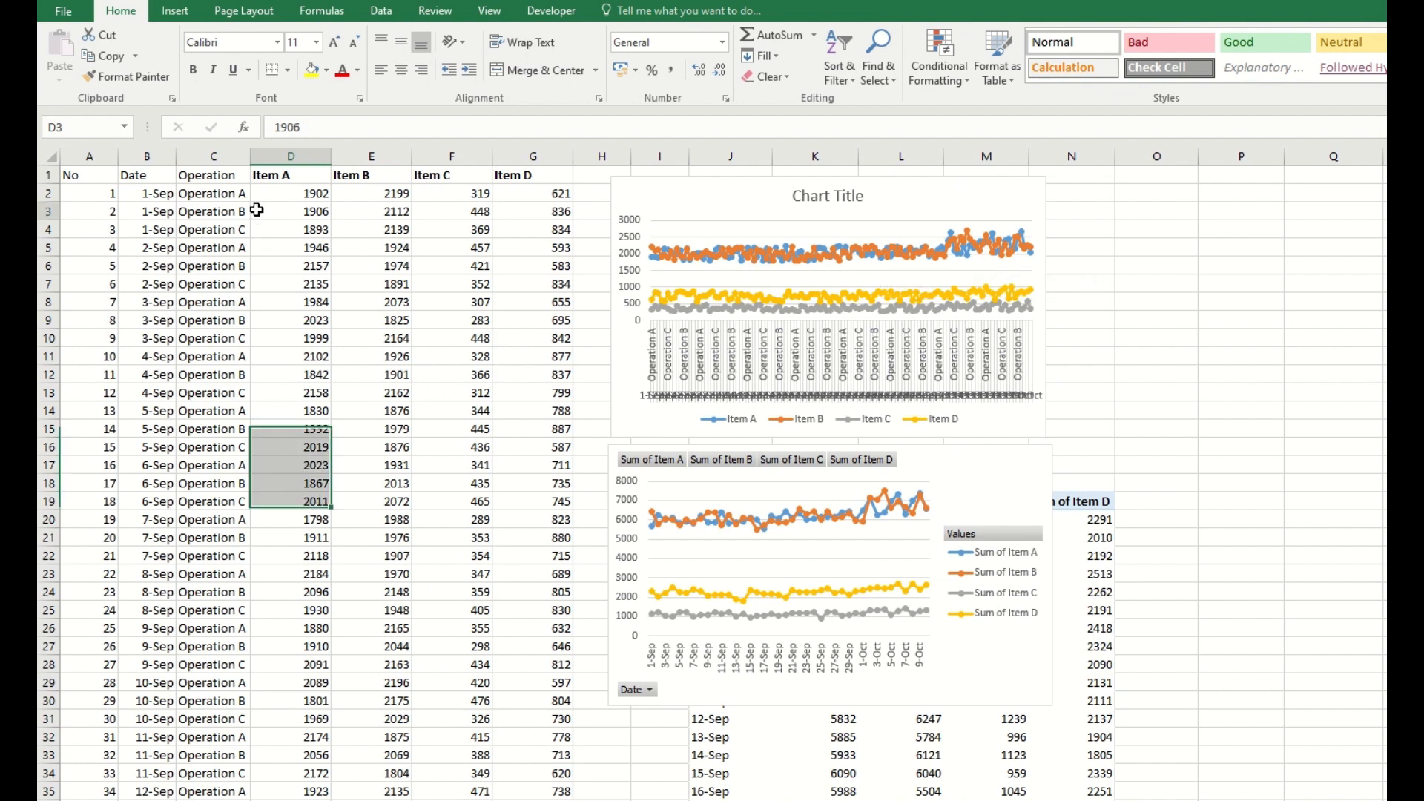
left_click(817, 247)
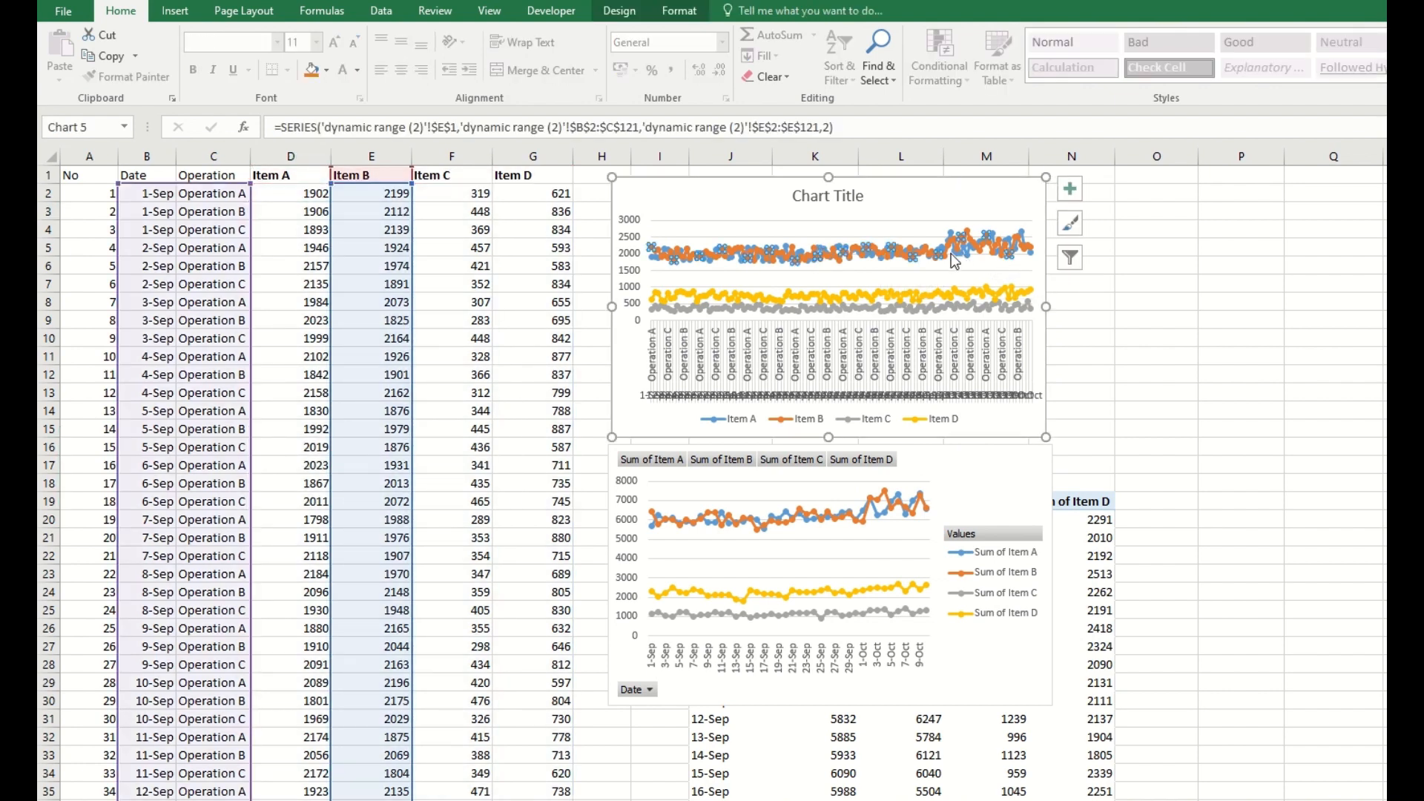
left_click(1029, 258)
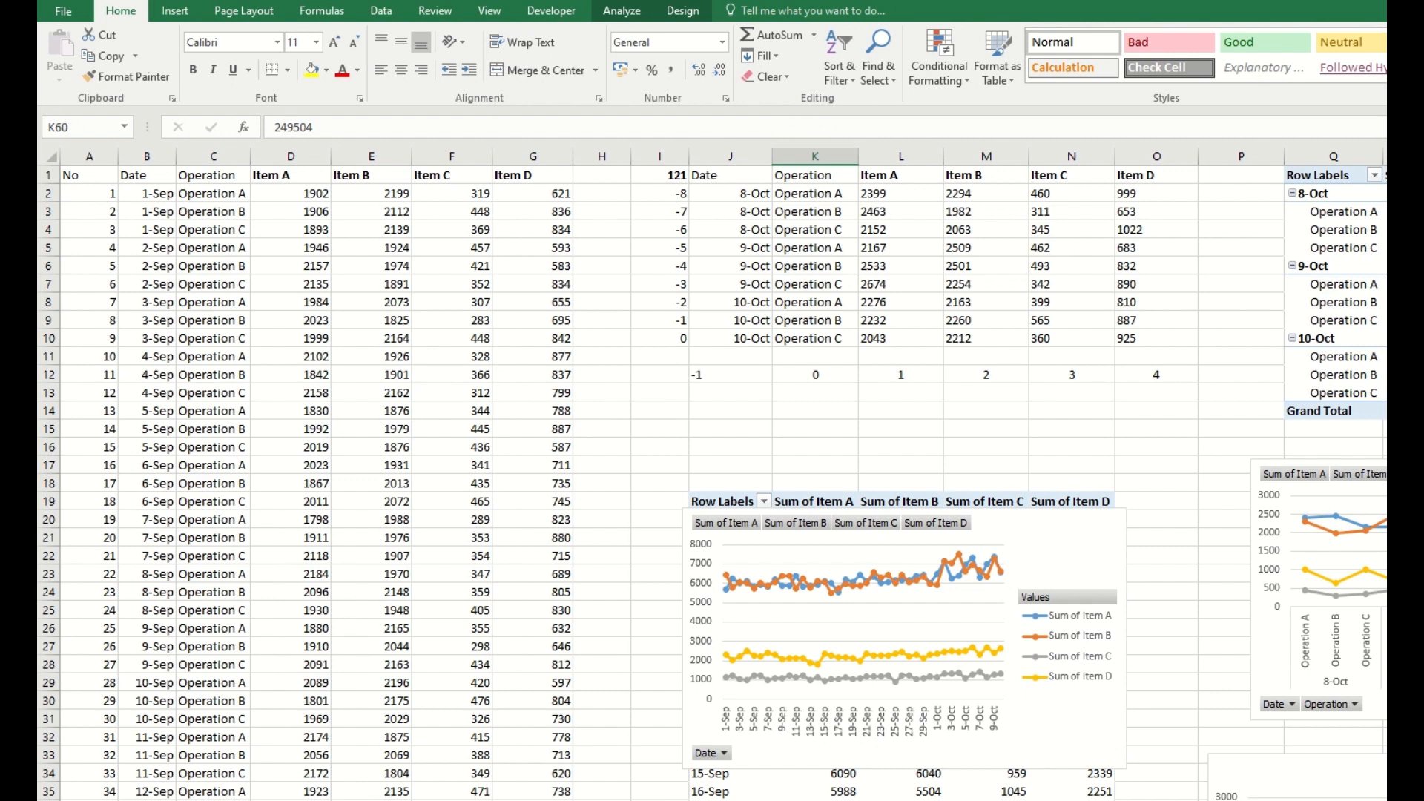
Inspect the OFFSET and INDIRECT formulas in the dynamic table's Date column, comparing them with the source headers and the row offsets in column I
scroll(1041, 776, "right", 5)
scroll(1014, 550, "left", 3)
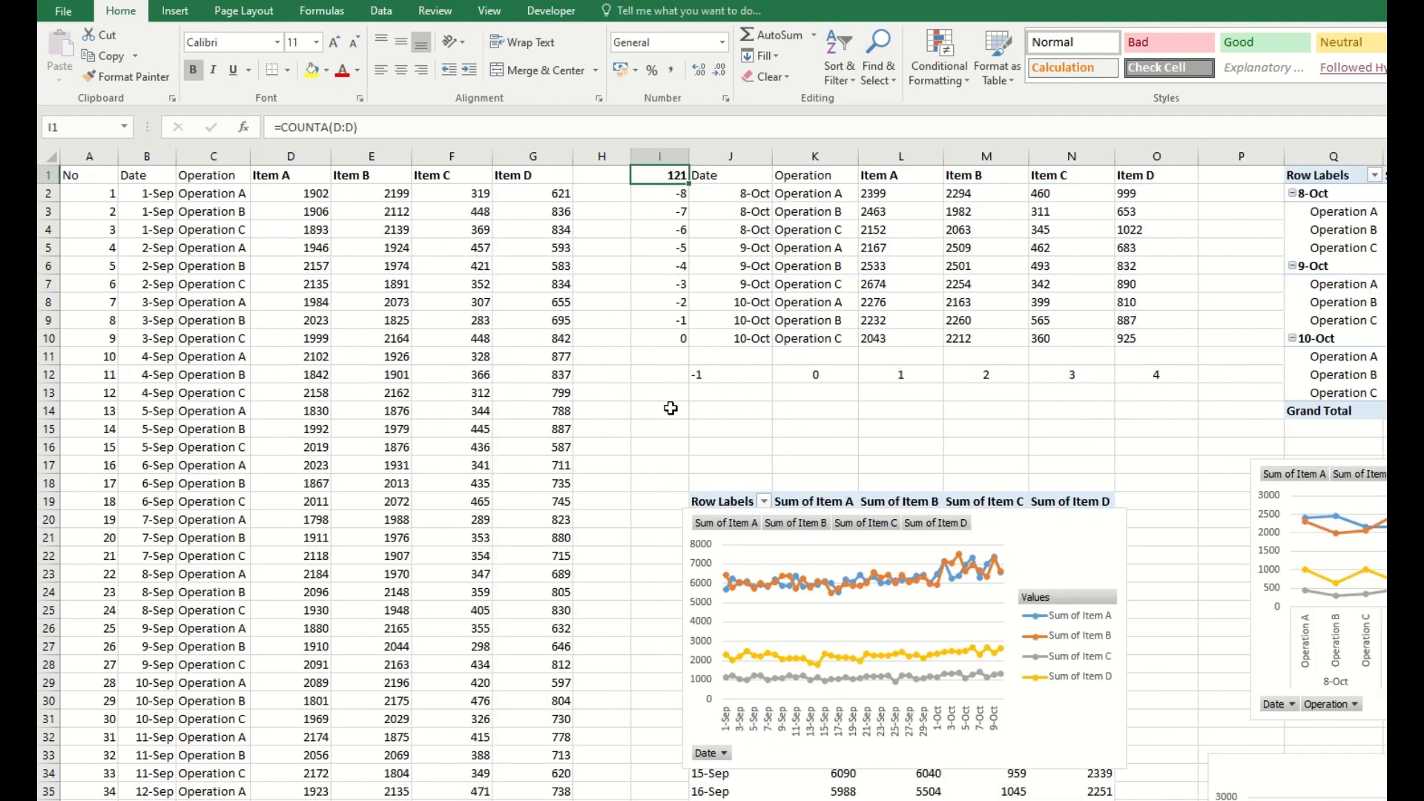
left_click(755, 197)
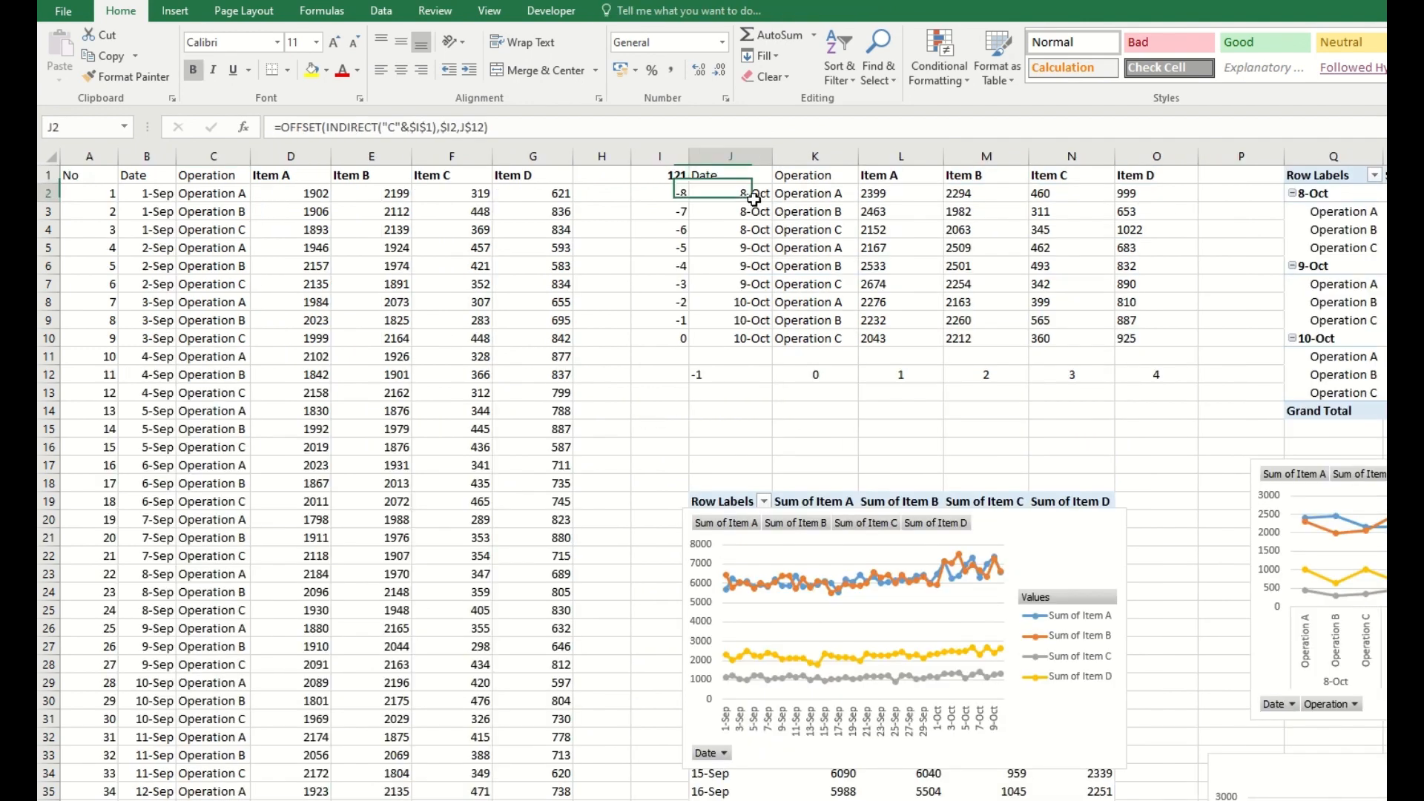
left_click(689, 434)
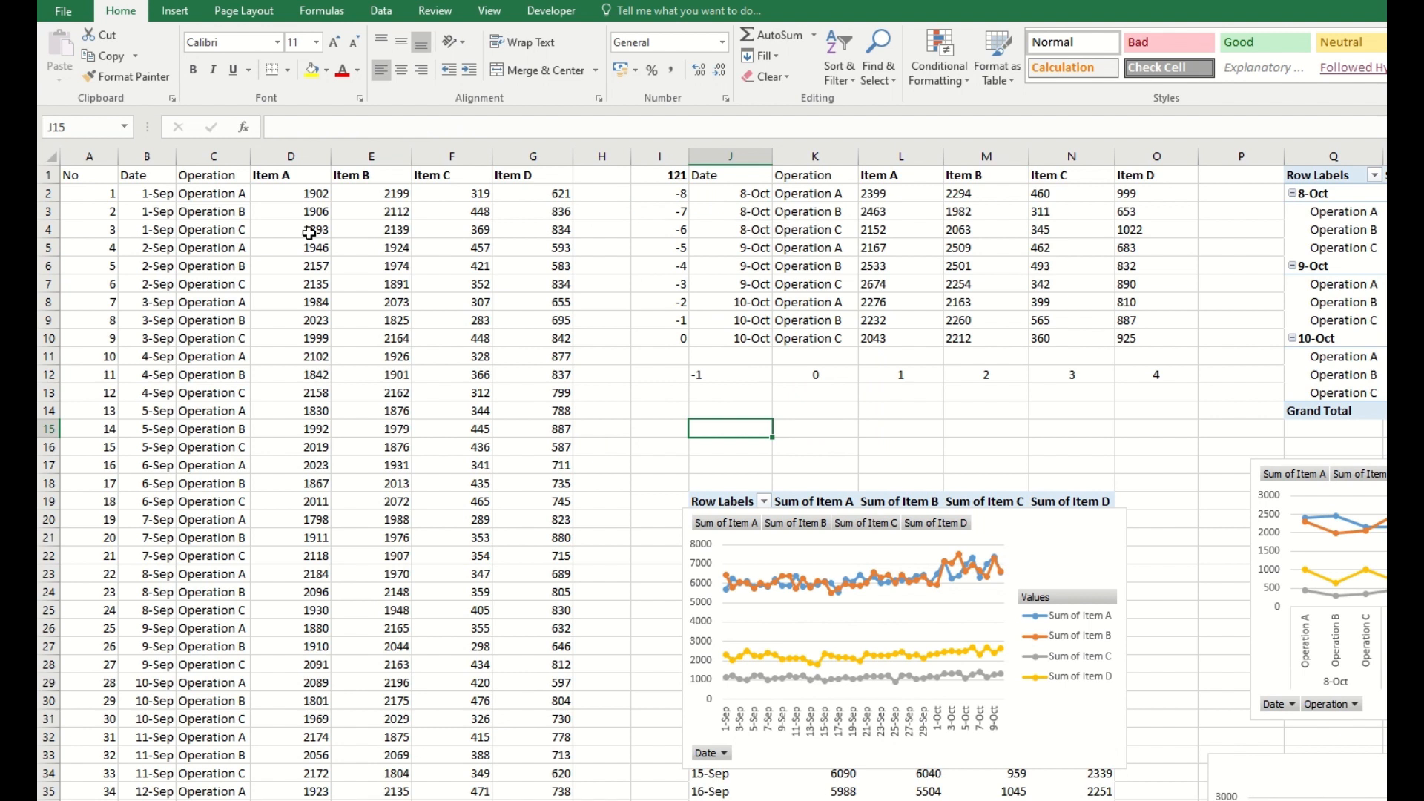
left_click(196, 175)
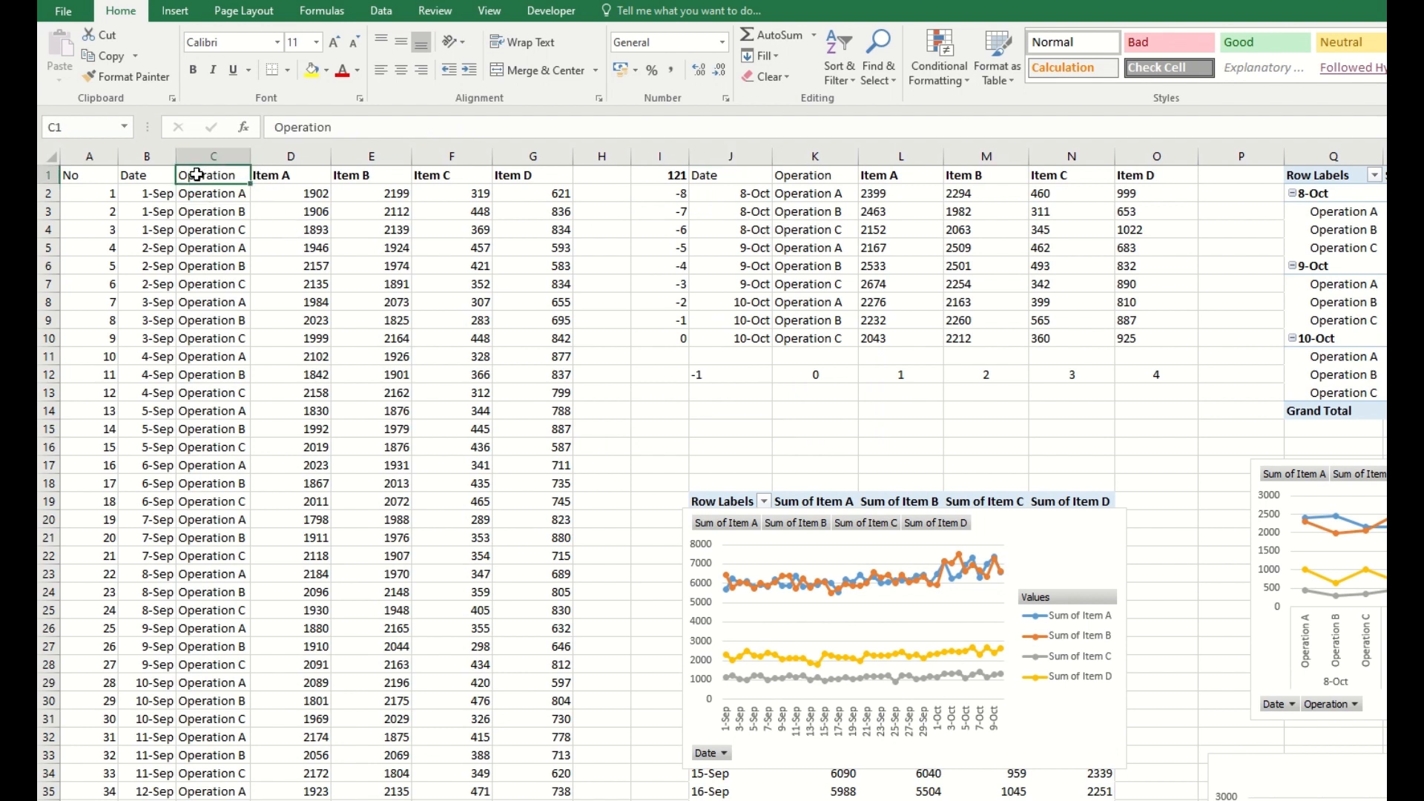
left_click_drag(142, 175, 519, 176)
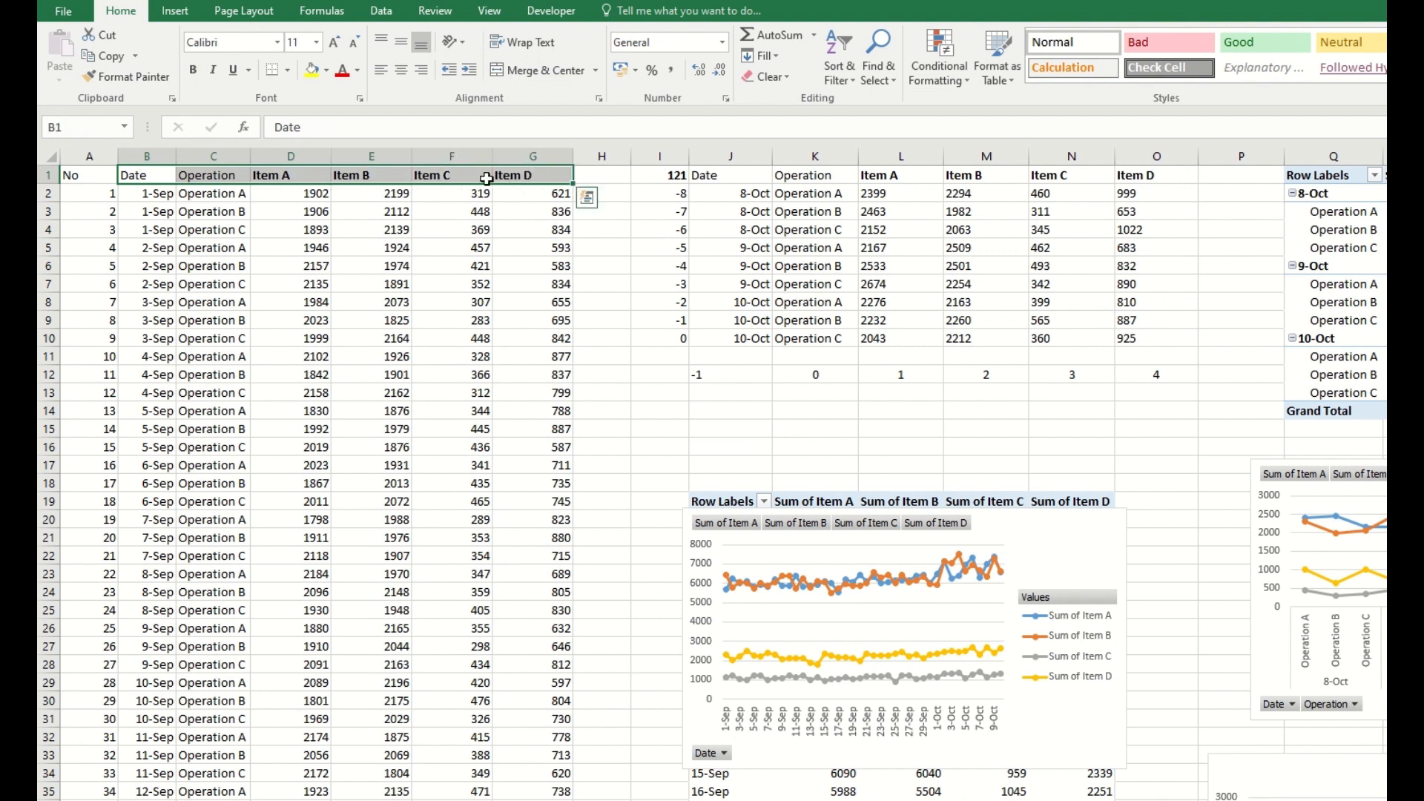
left_click(764, 213)
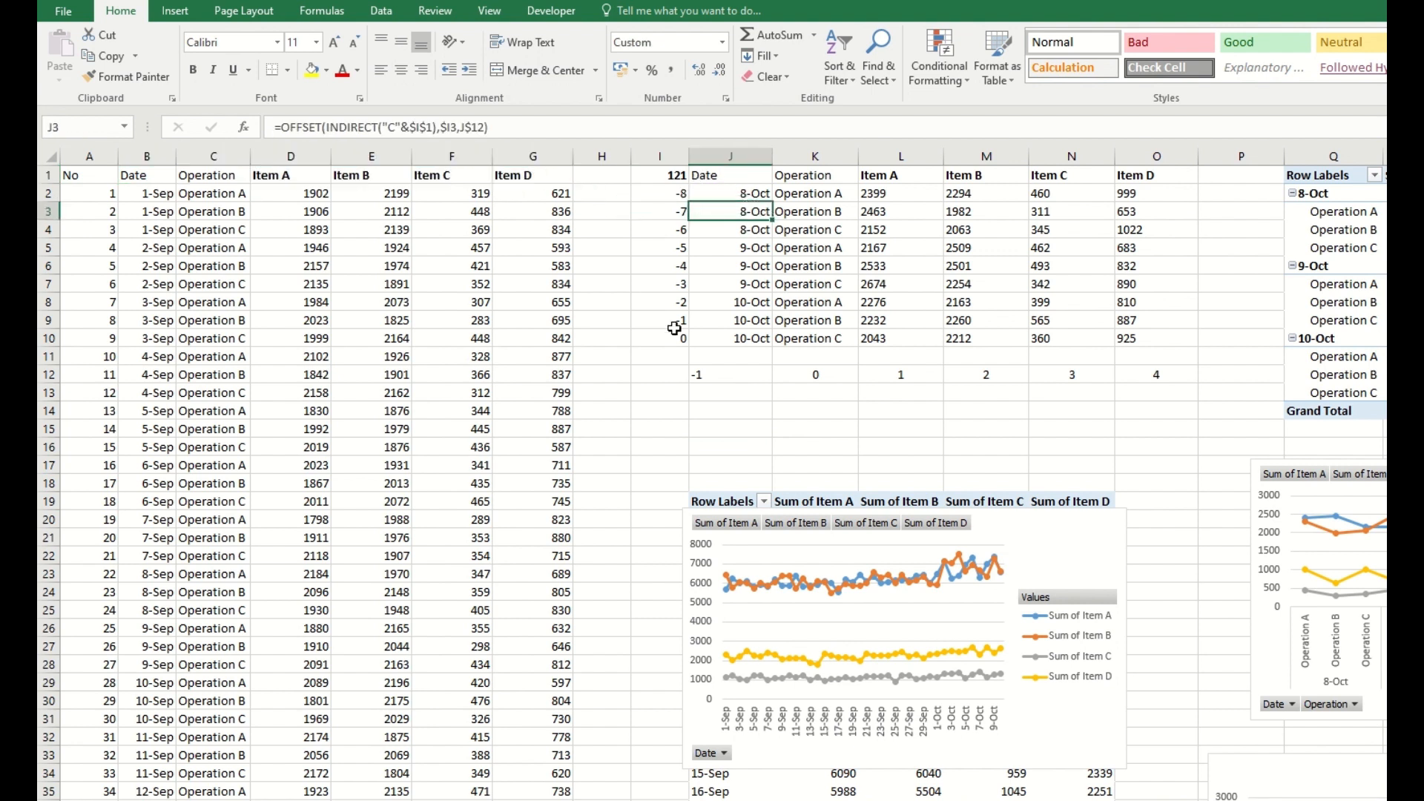
left_click_drag(659, 338, 664, 204)
left_click(346, 370)
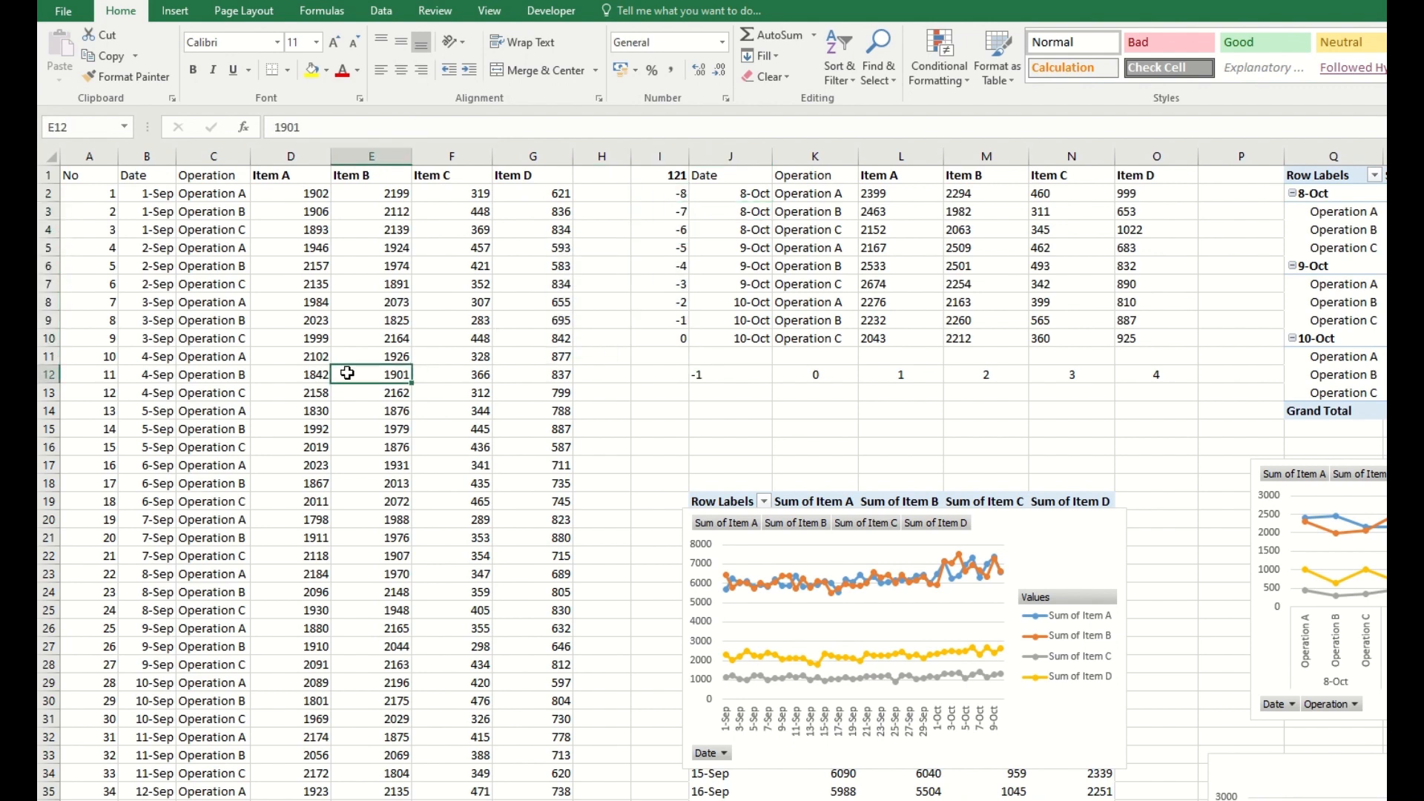
Examine the last record of the source data in row 121 and return to the dynamic table
scroll(347, 372, "down", 19)
scroll(347, 373, "down", 11)
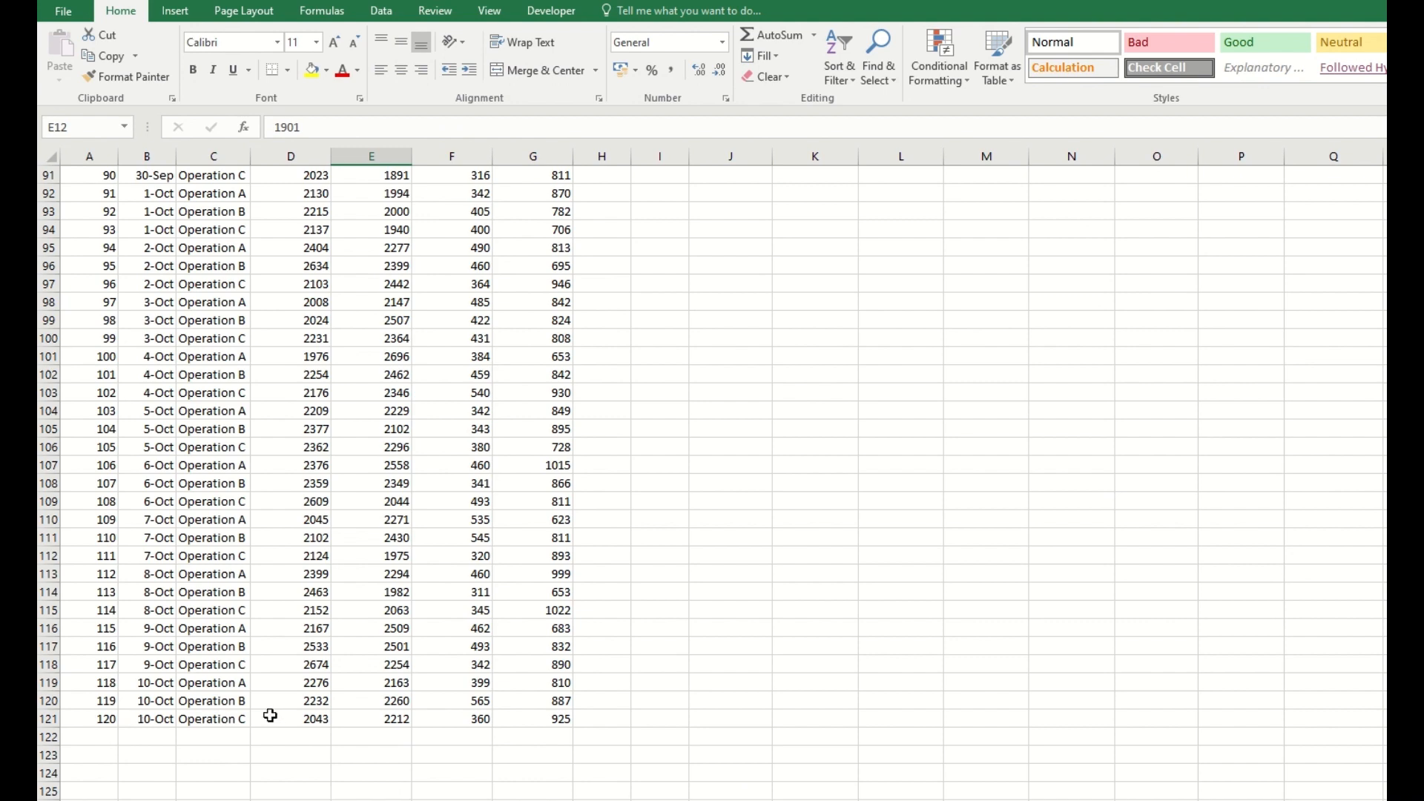
mouse_move(99, 718)
left_mouse_down()
mouse_move(99, 528)
mouse_move(96, 551)
mouse_move(467, 723)
mouse_move(564, 714)
left_mouse_up()
left_click(705, 563)
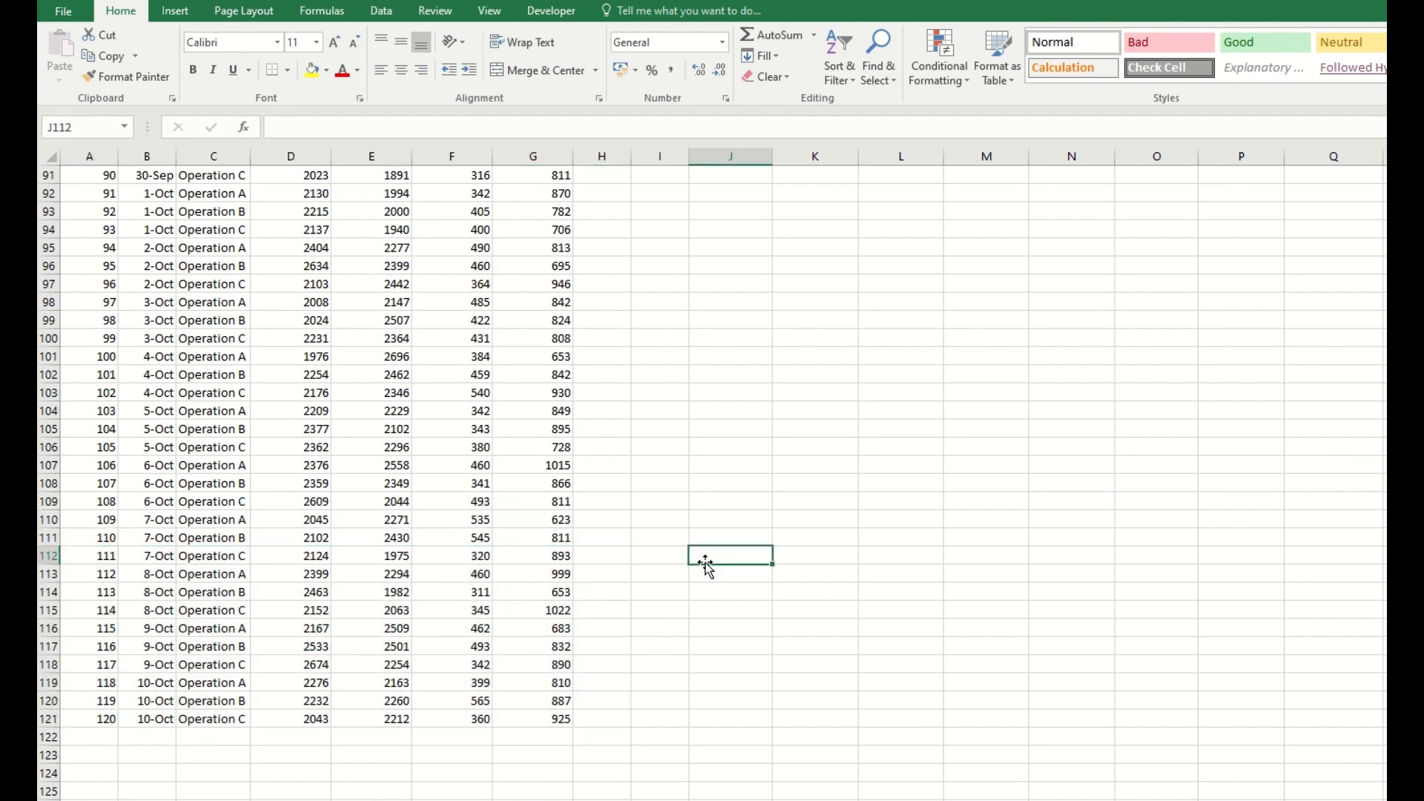
key("ctrl+Up")
scroll(705, 562, "up", 20)
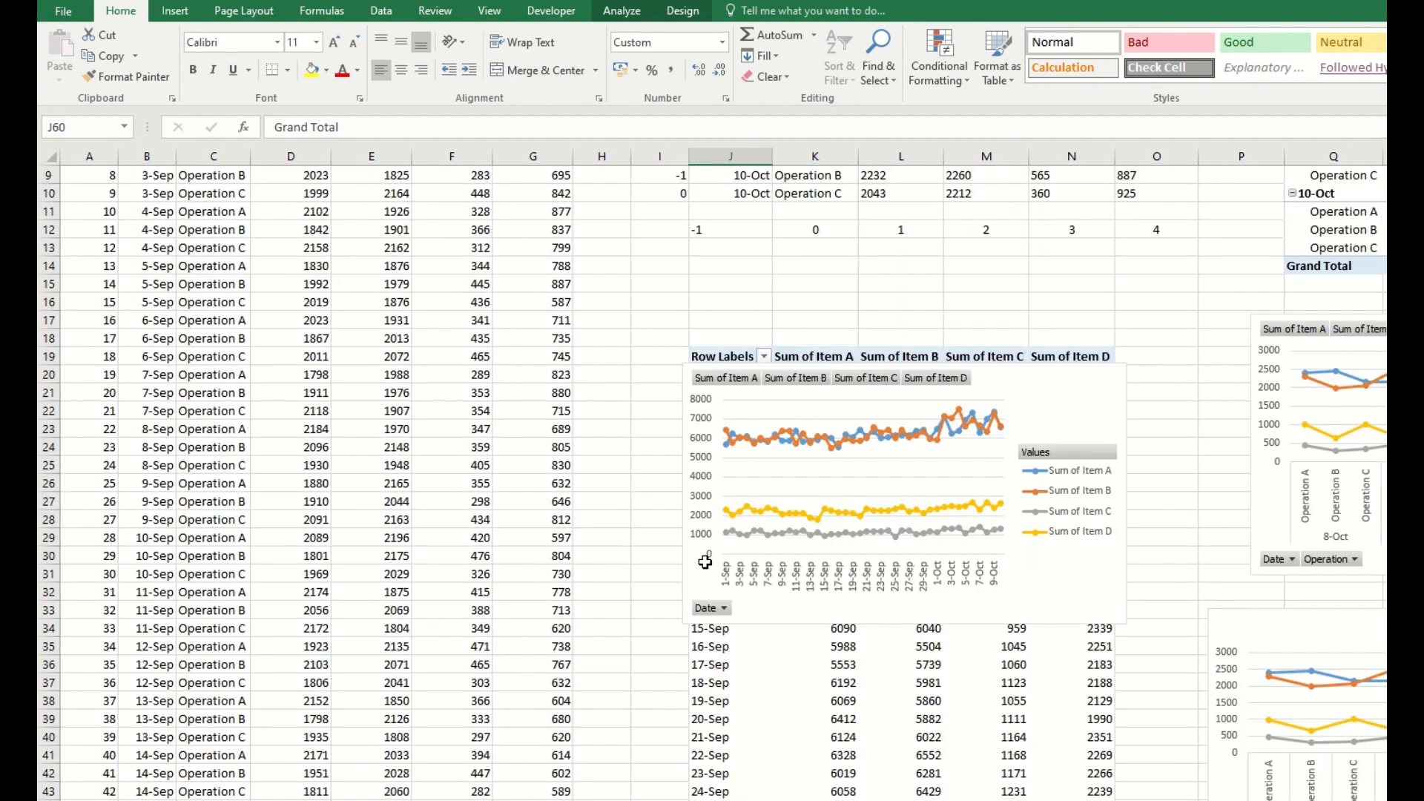
Open the formula in cell I1 and read the COUNTA help article, including the remark on counting only cells that contain numbers
left_click(648, 181)
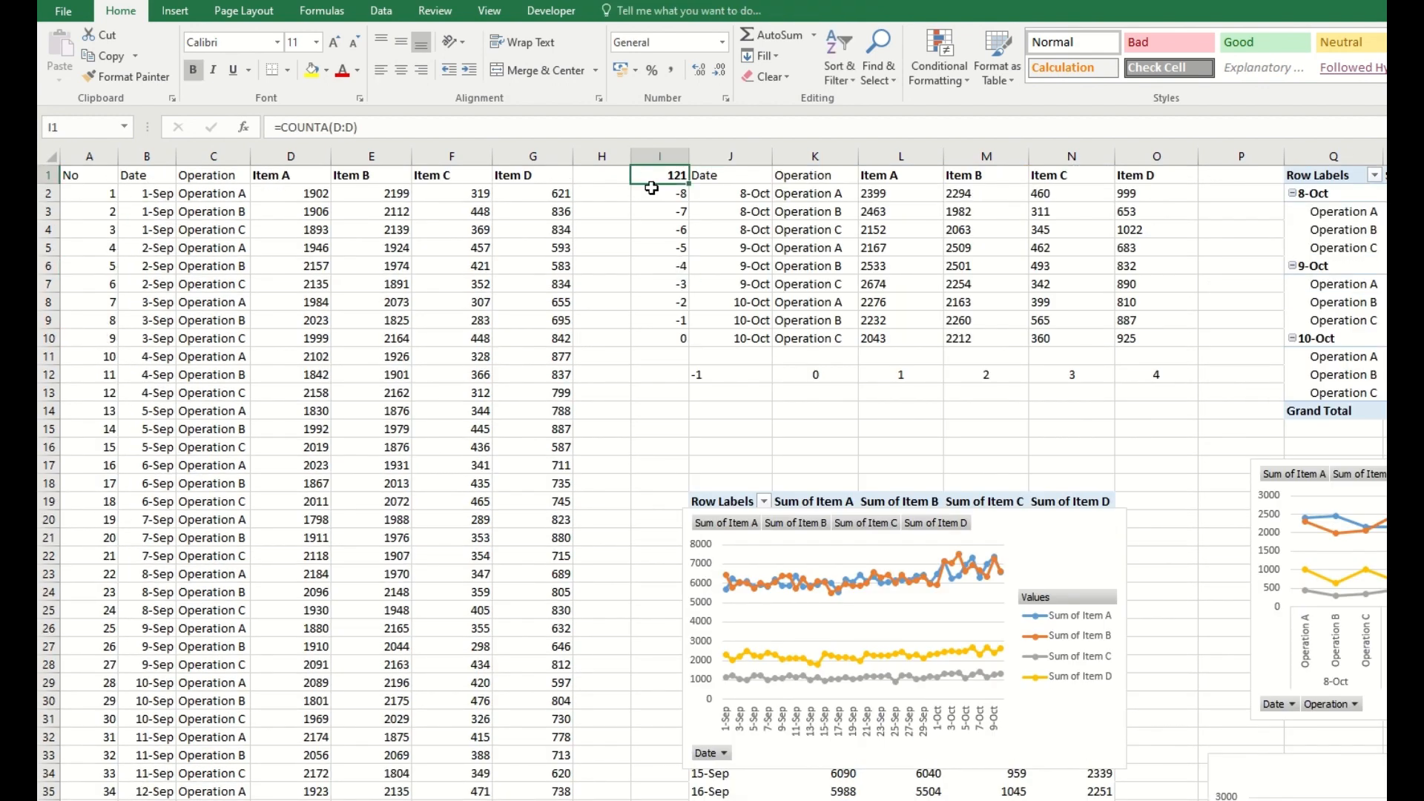
left_click(332, 128)
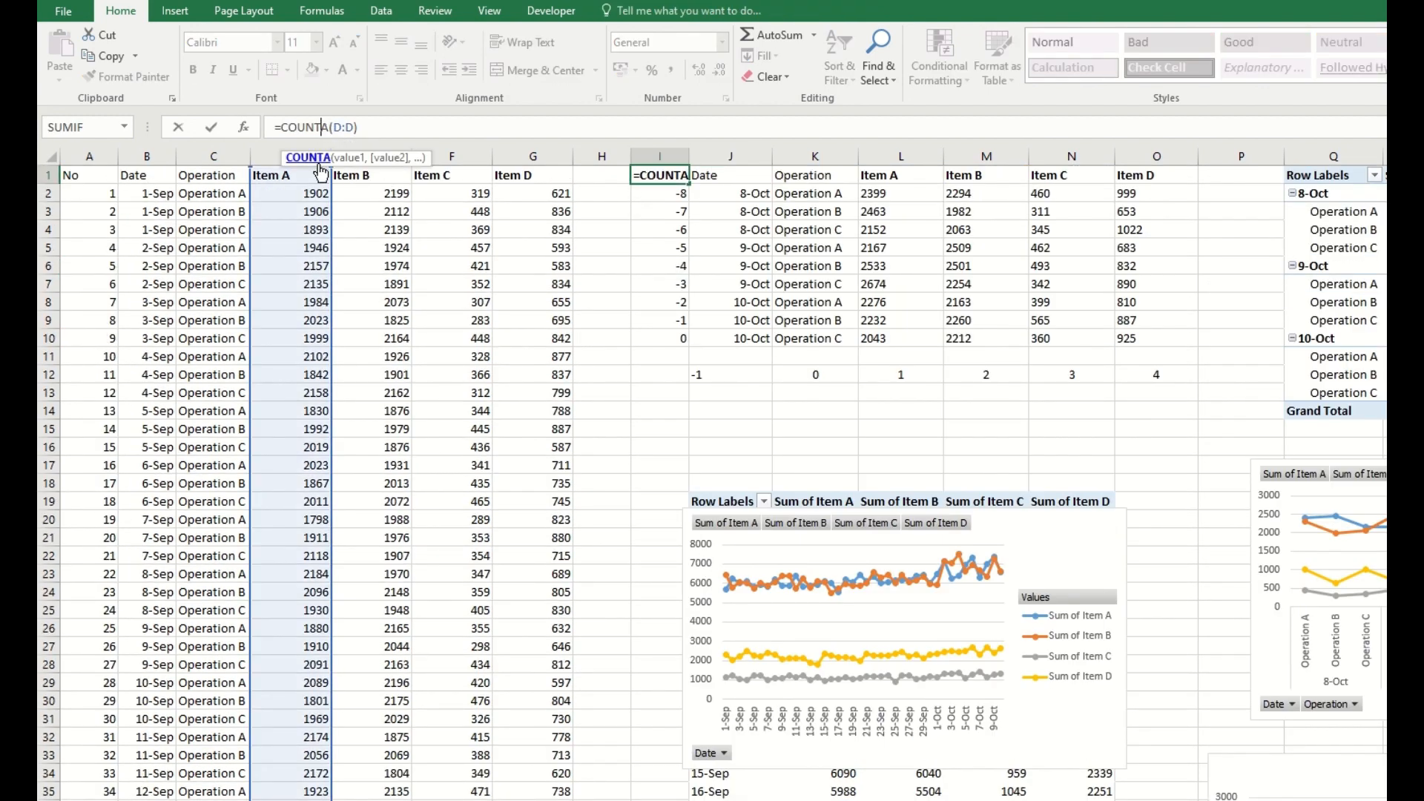
double_click(326, 126)
double_click(652, 176)
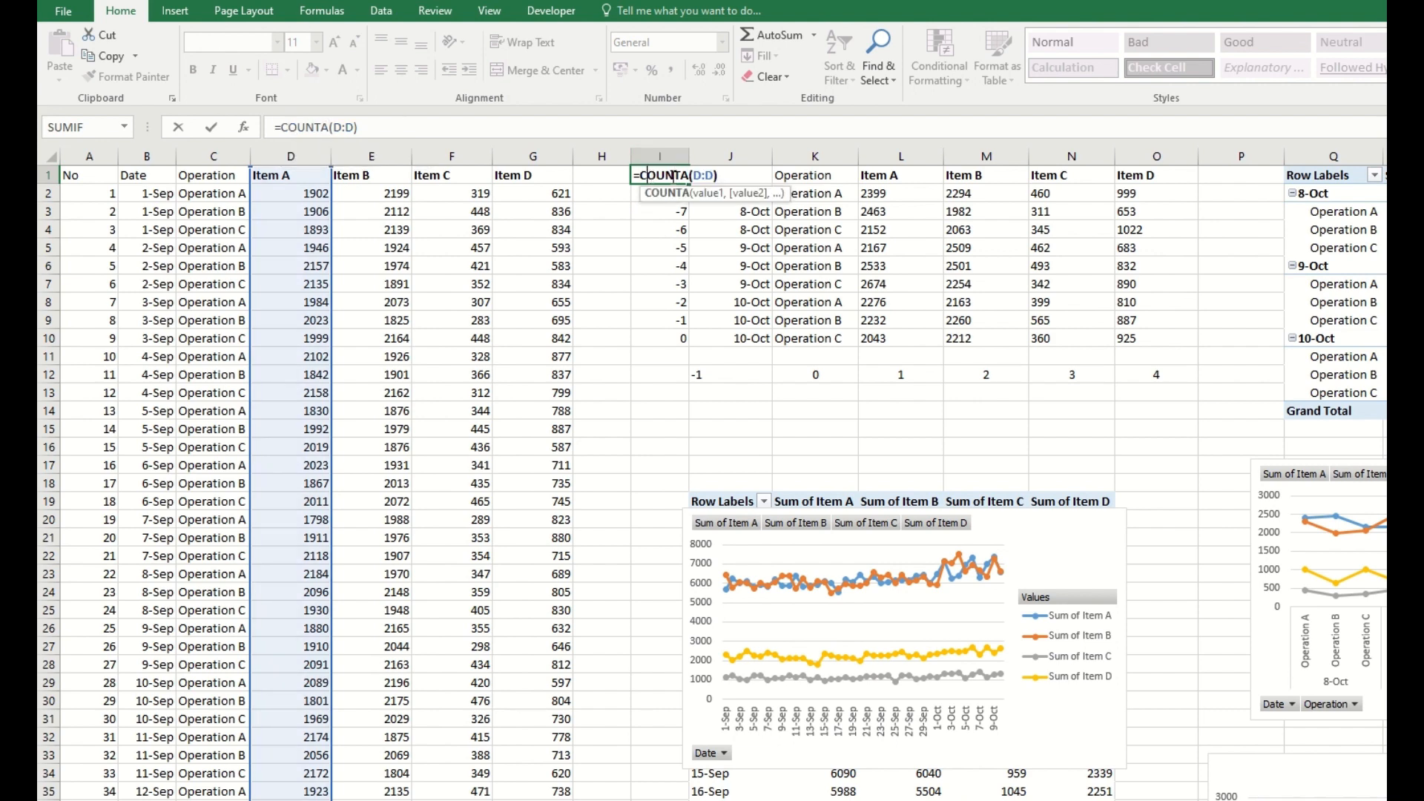
left_click(677, 196)
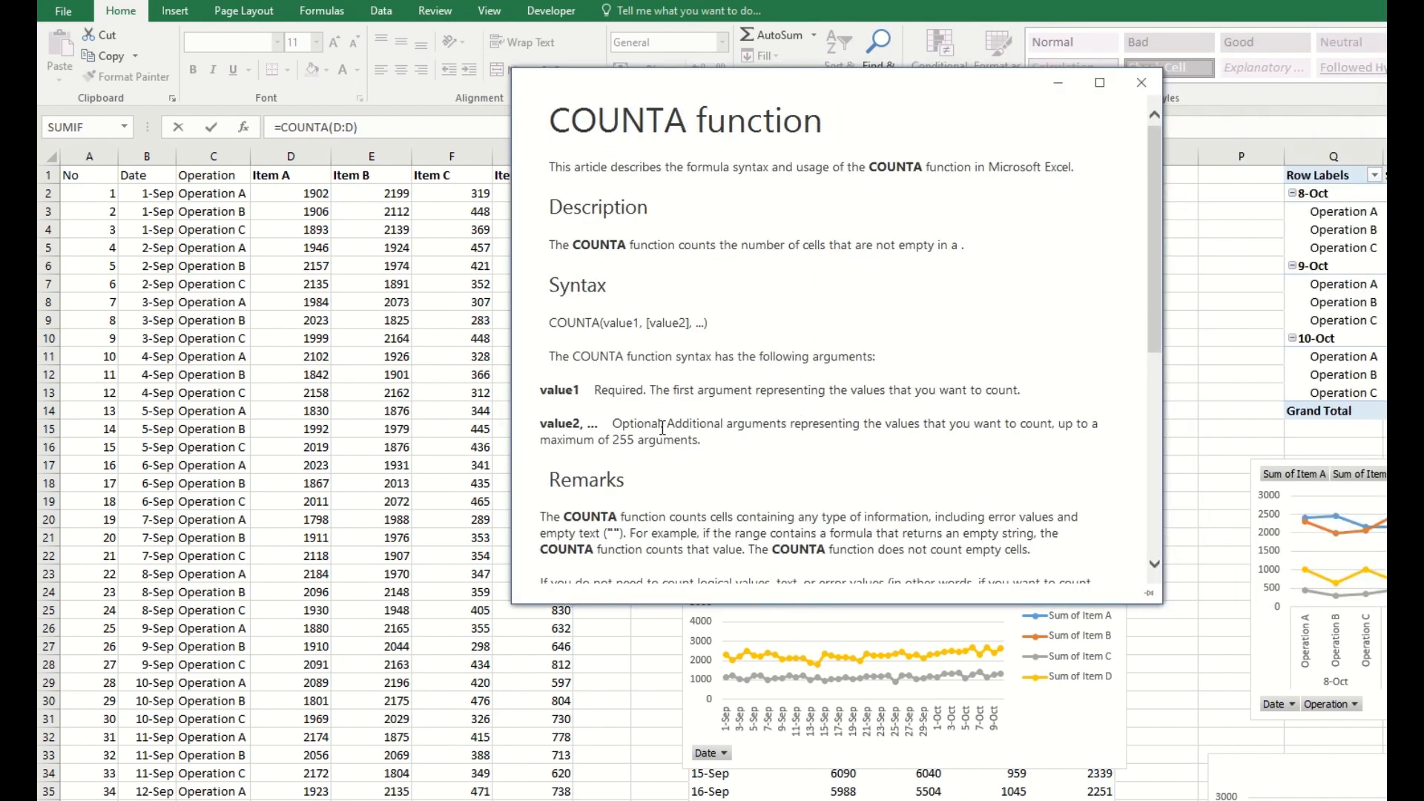
scroll(756, 479, "down", 4)
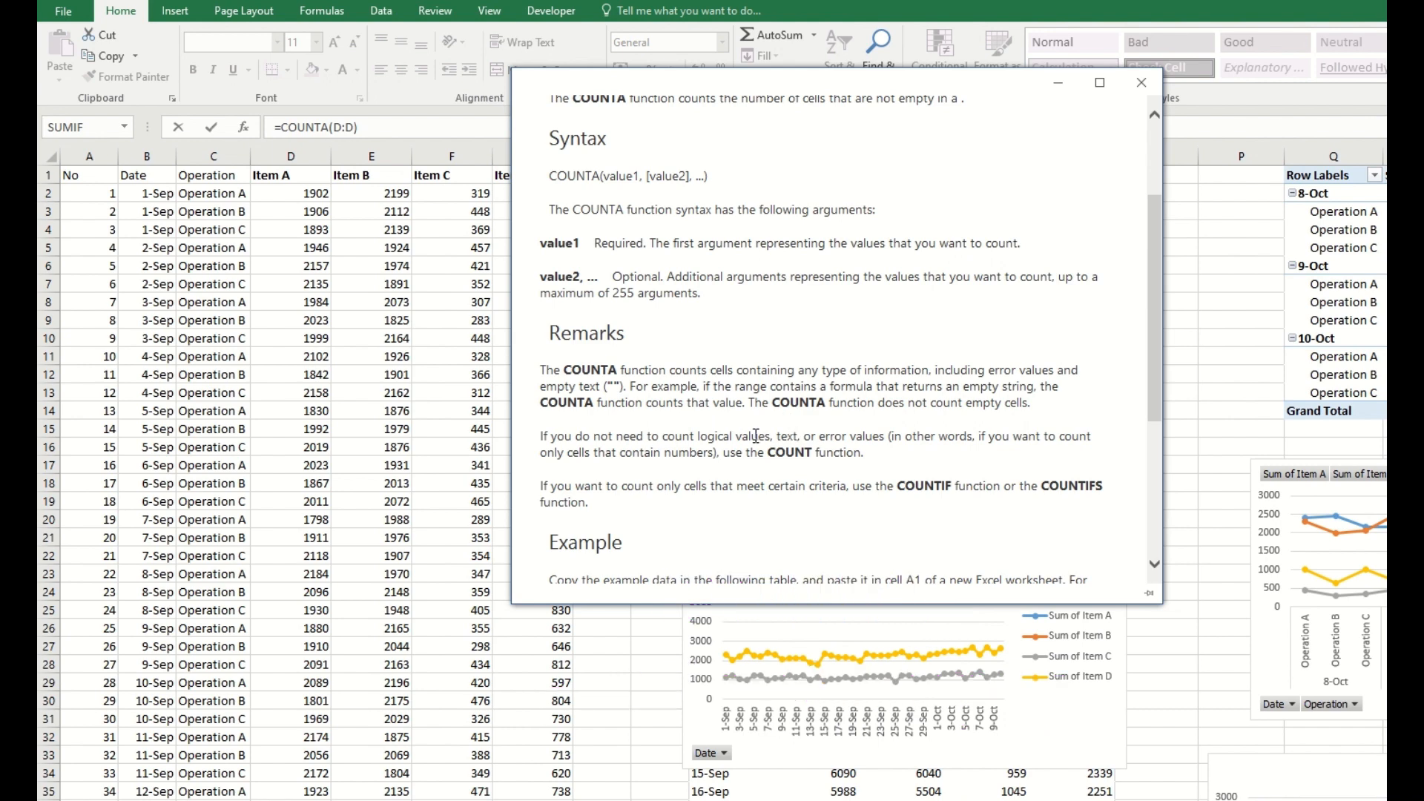
scroll(591, 418, "down", 4)
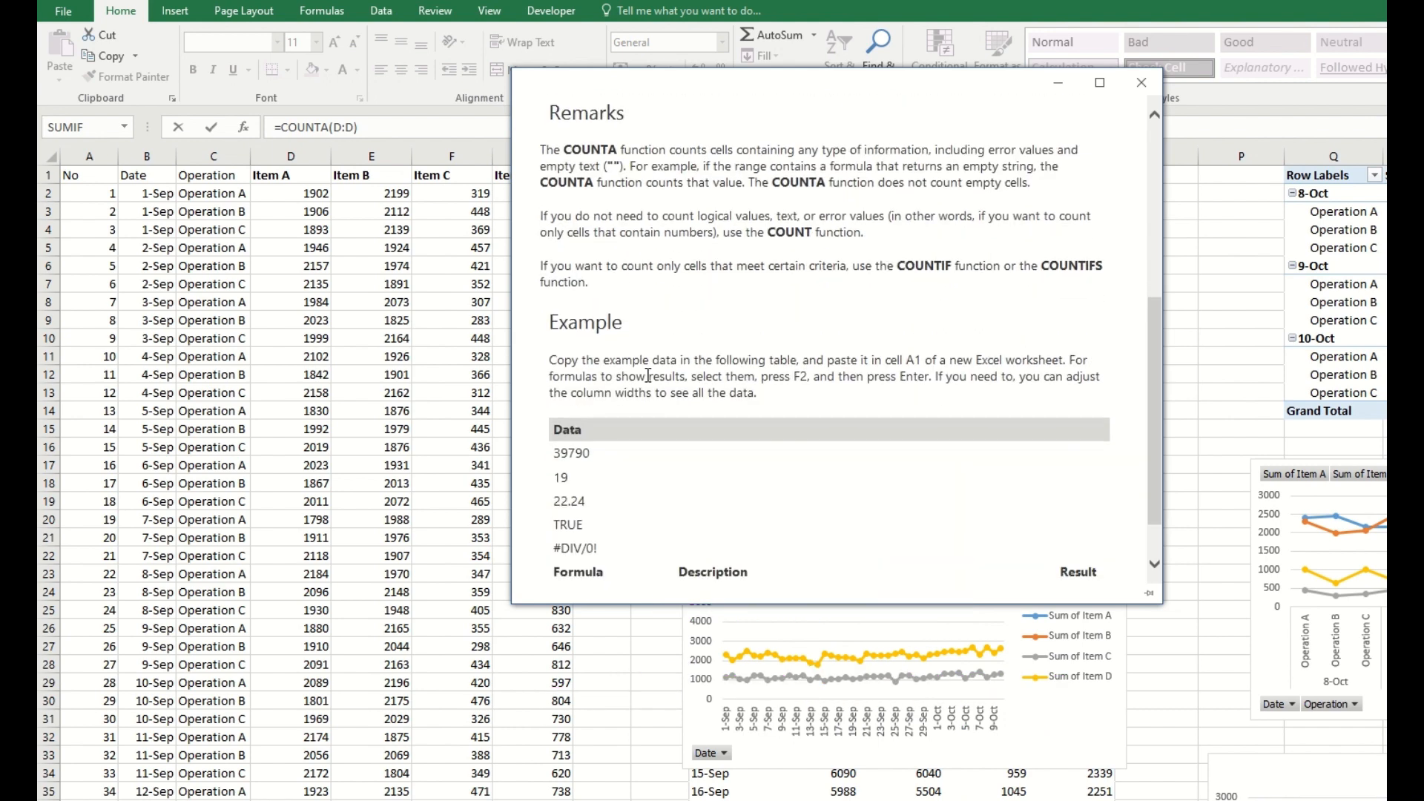
scroll(647, 374, "up", 2)
scroll(648, 374, "up", 2)
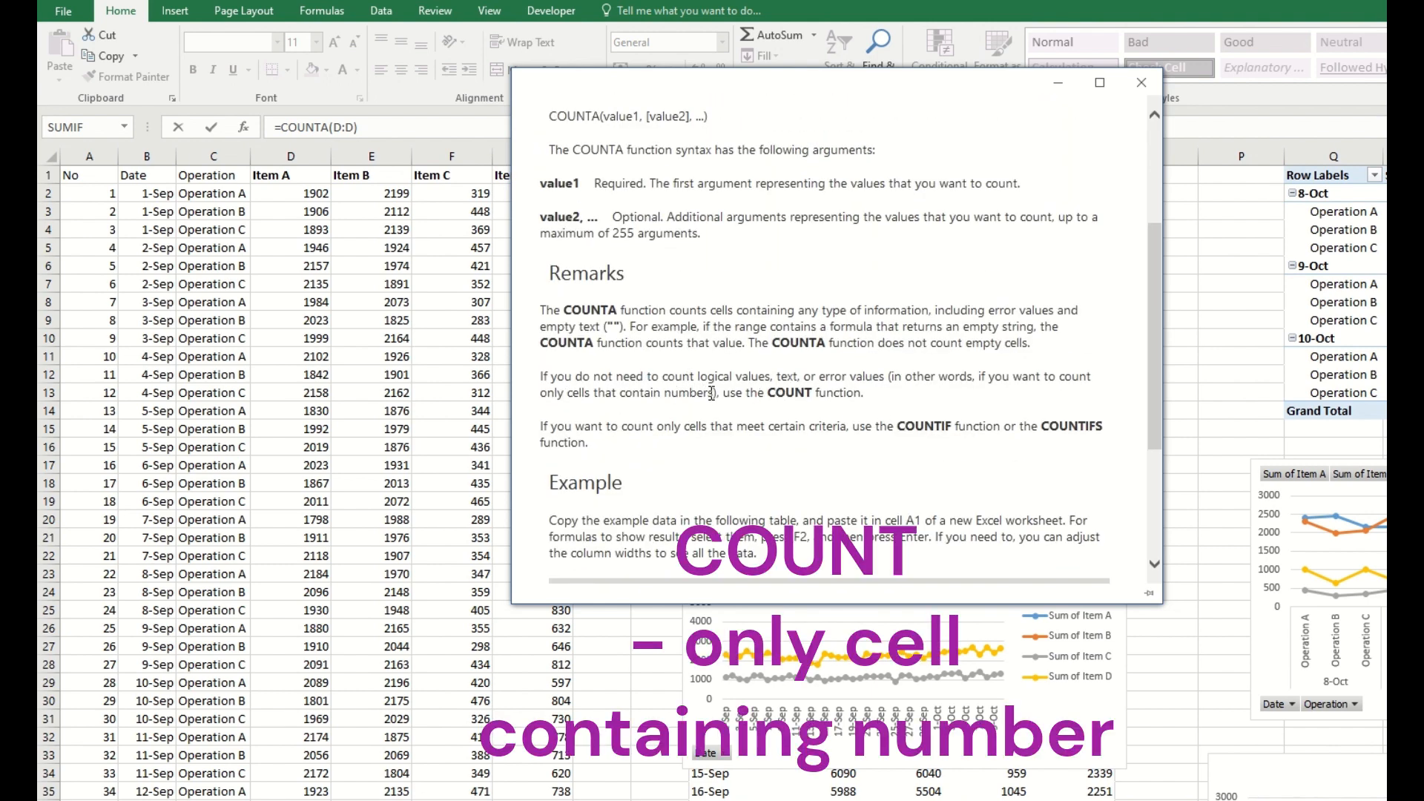
left_click_drag(711, 393, 620, 393)
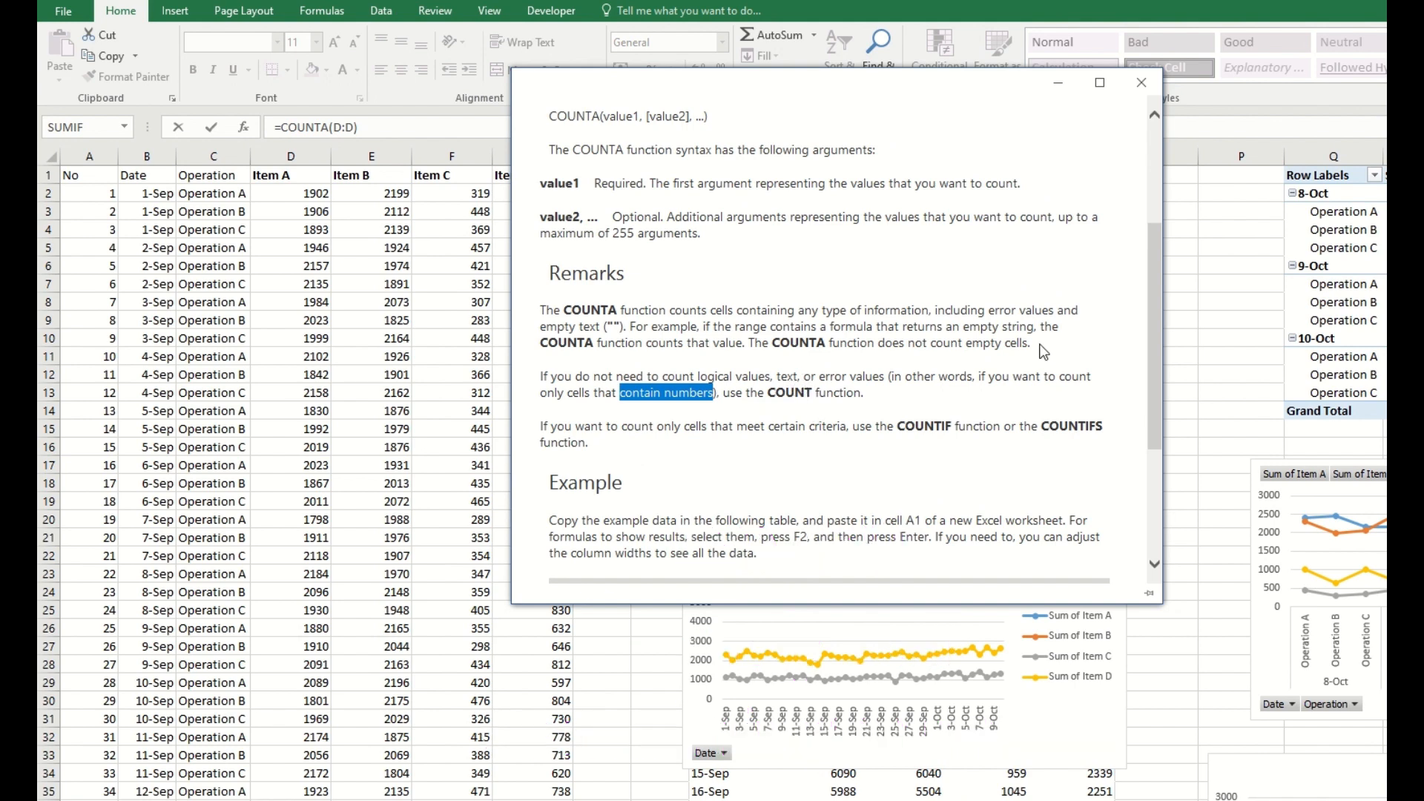
left_click(1141, 83)
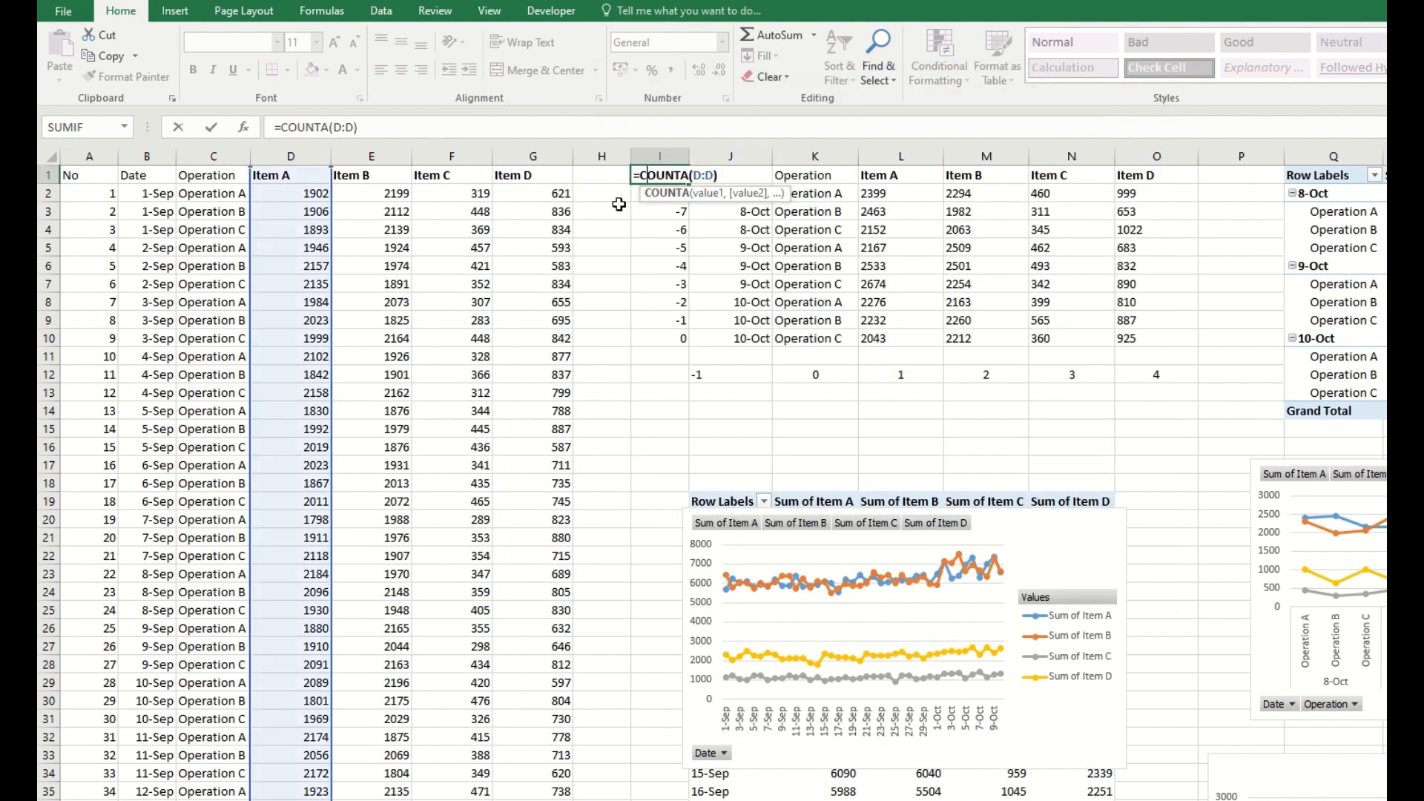
Try COUNT in place of COUNTA in cell I1's formula, and restore it to =COUNTA(D:D)
left_click(695, 176)
key("BackSpace")
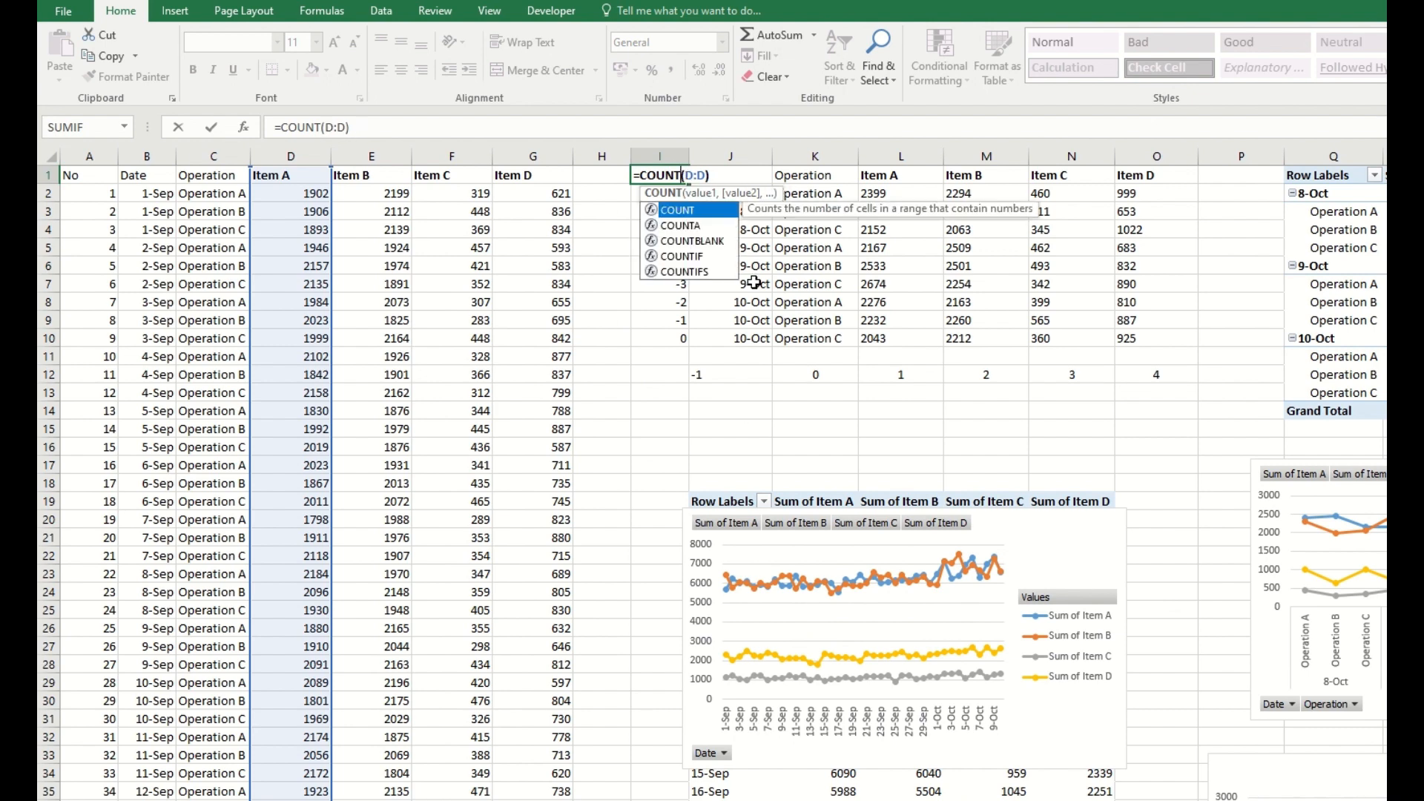
key("Return")
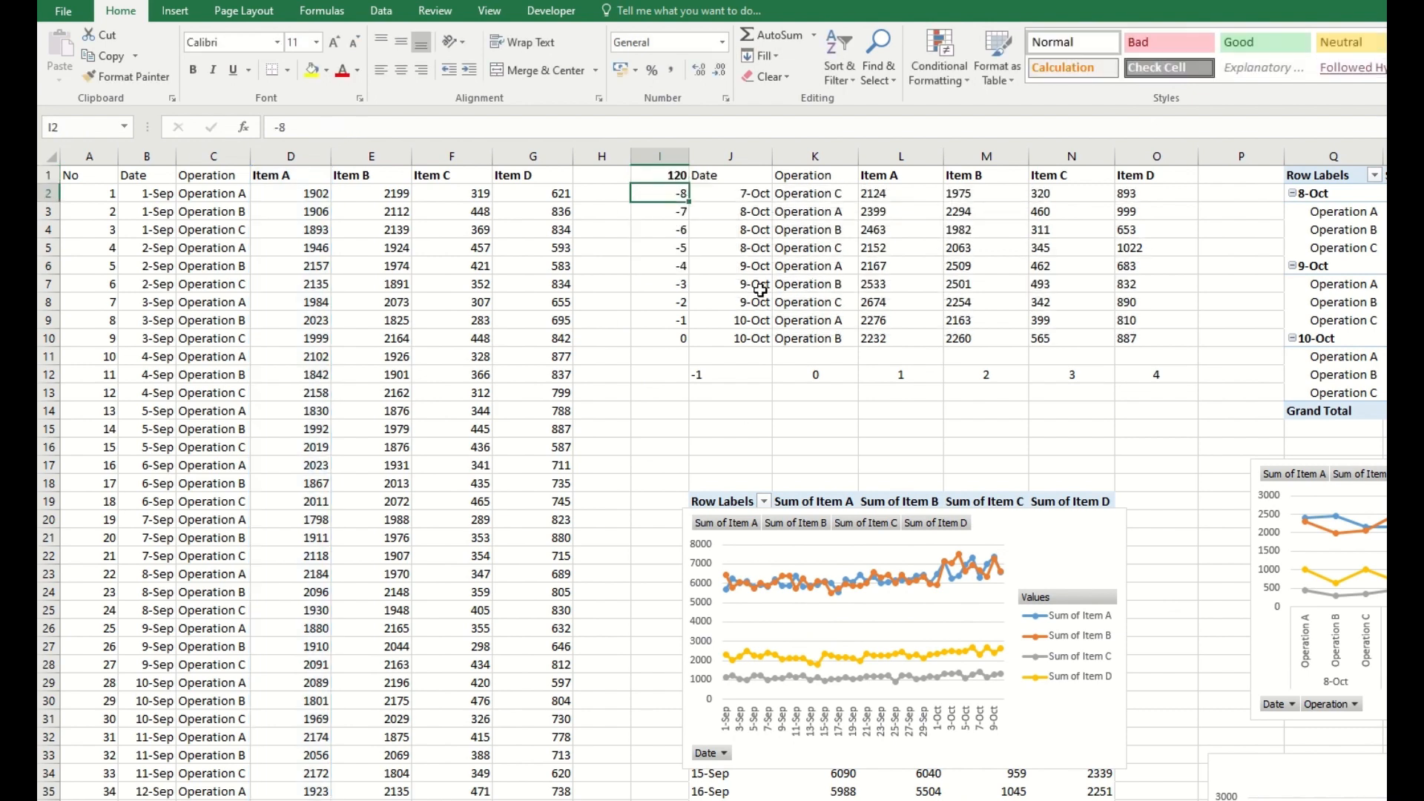
double_click(667, 173)
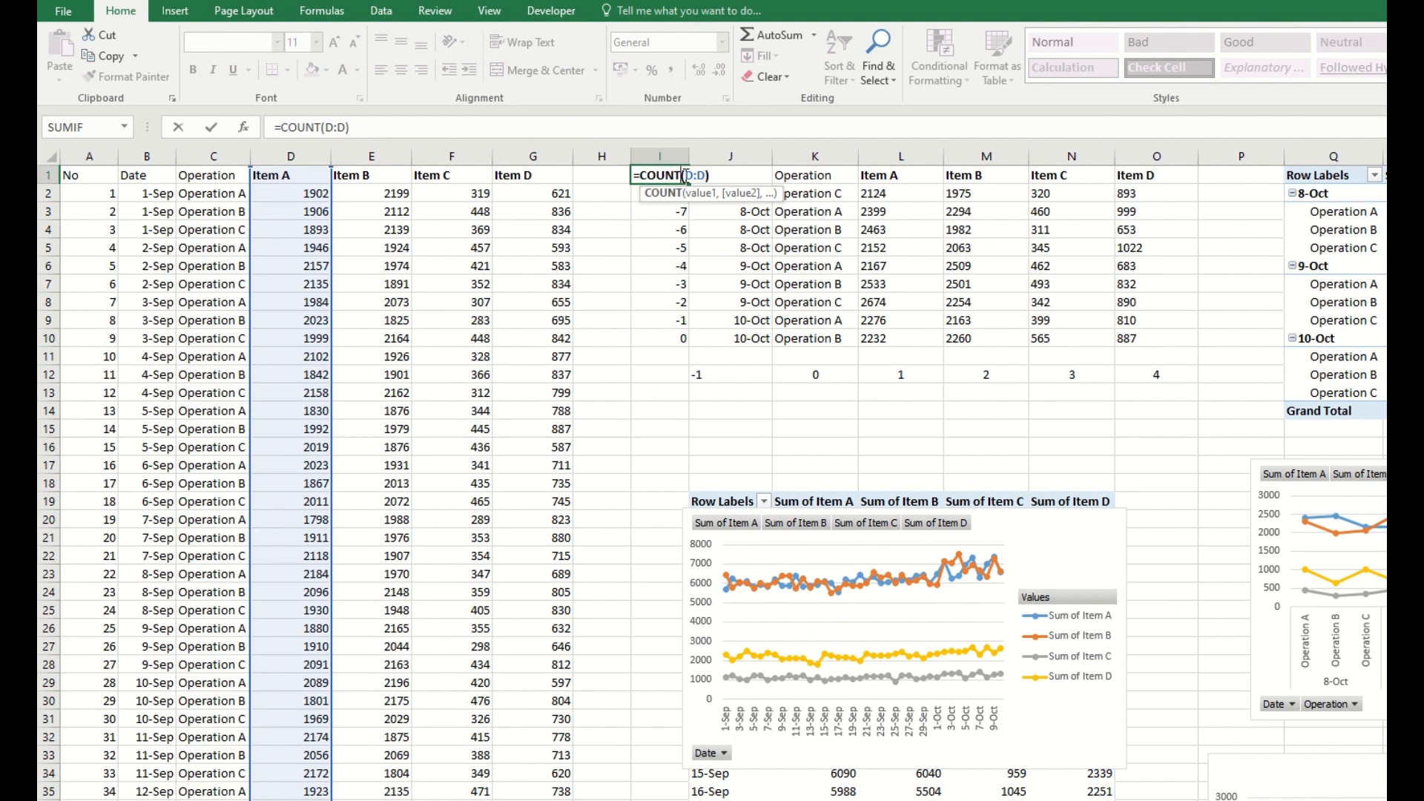
key("Return")
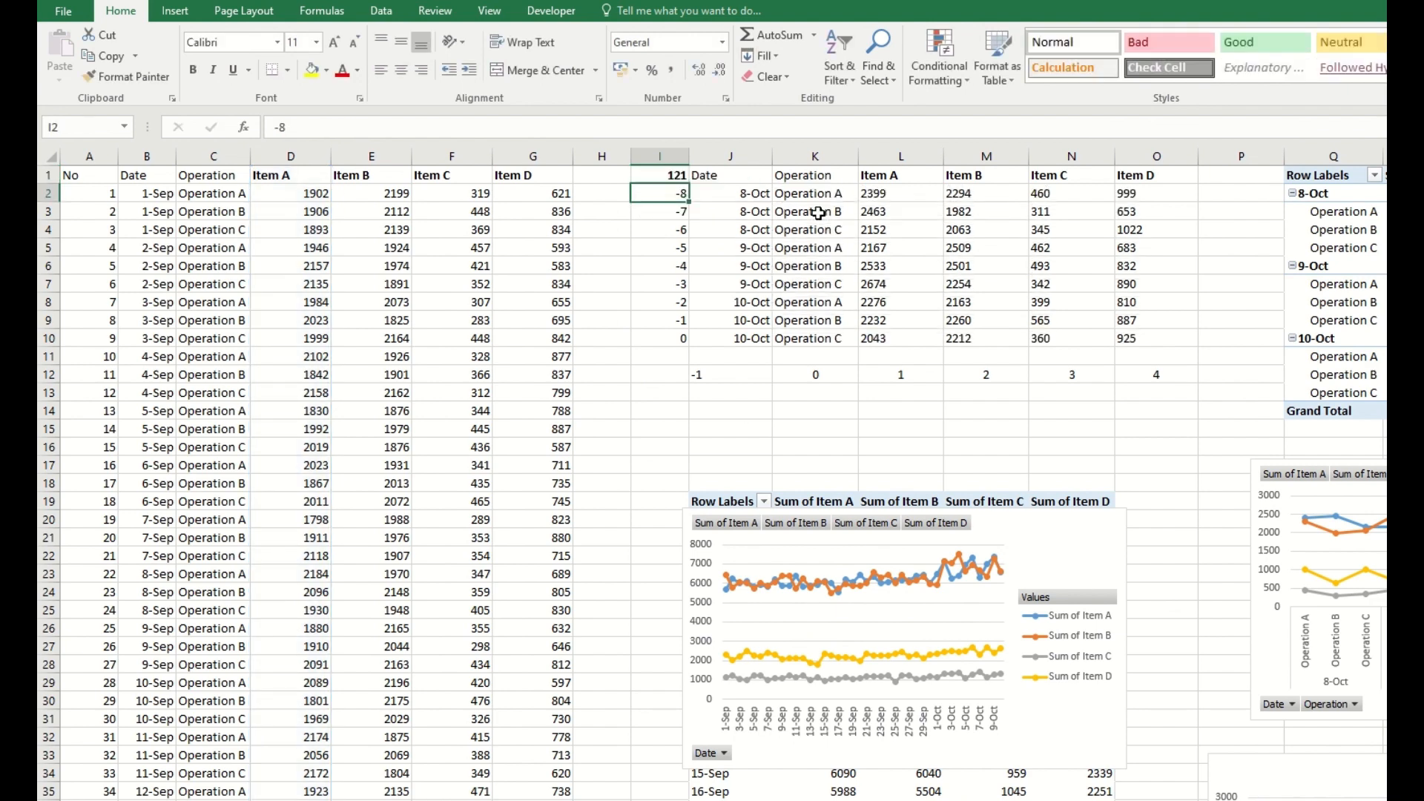
Review the count formula in I1, the row offsets in I2:I10, the OFFSET formula in J10 and the column offsets in row 12
left_click(669, 178)
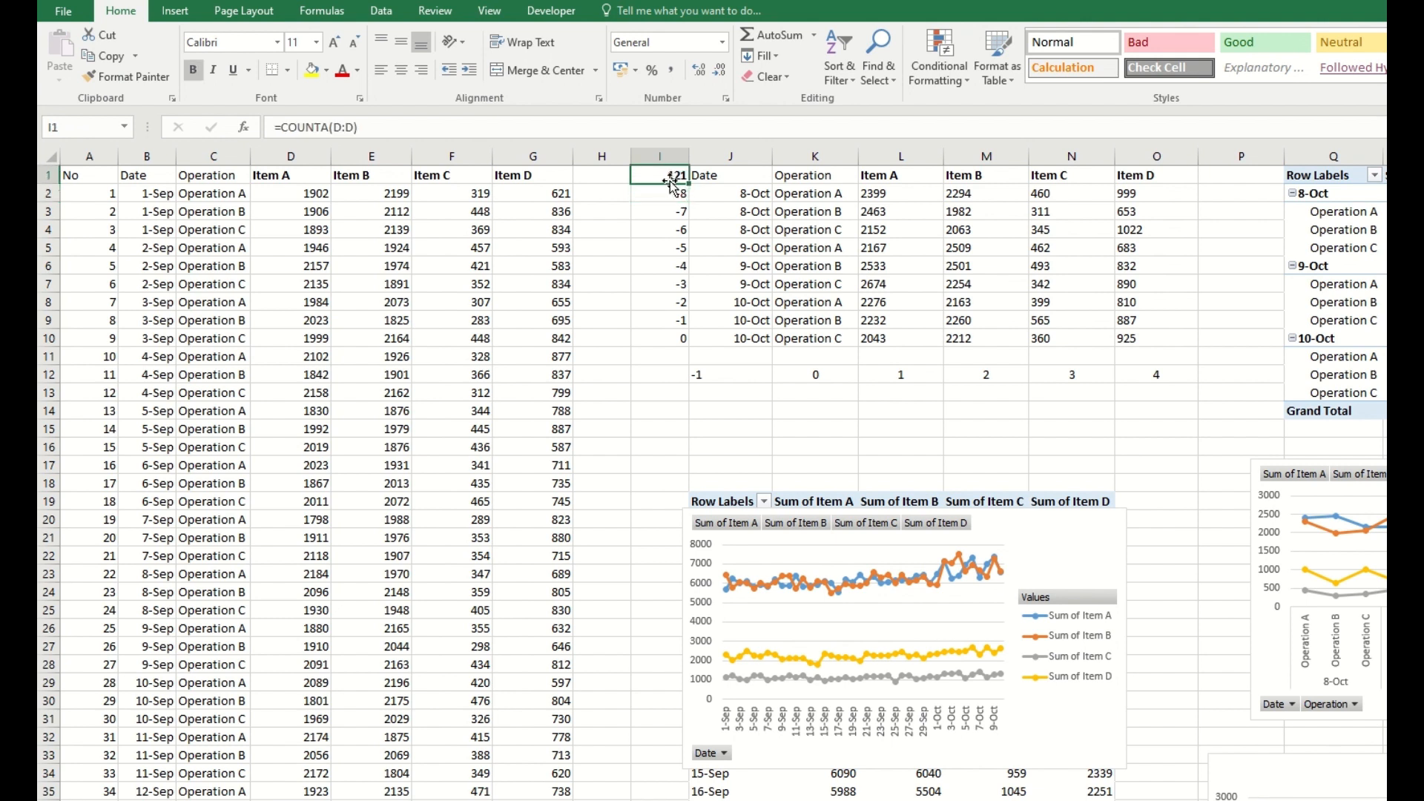
left_click(296, 178)
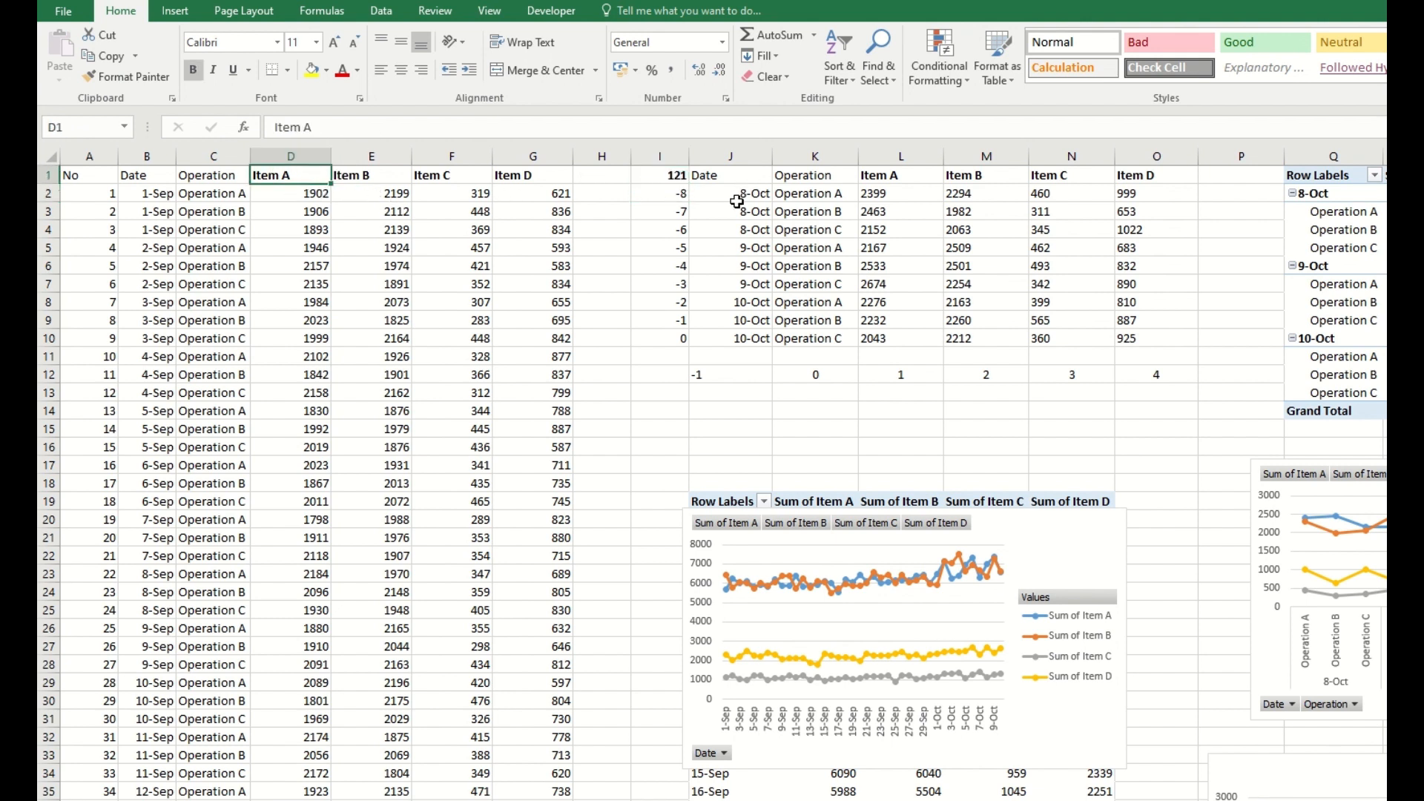
left_click(669, 176)
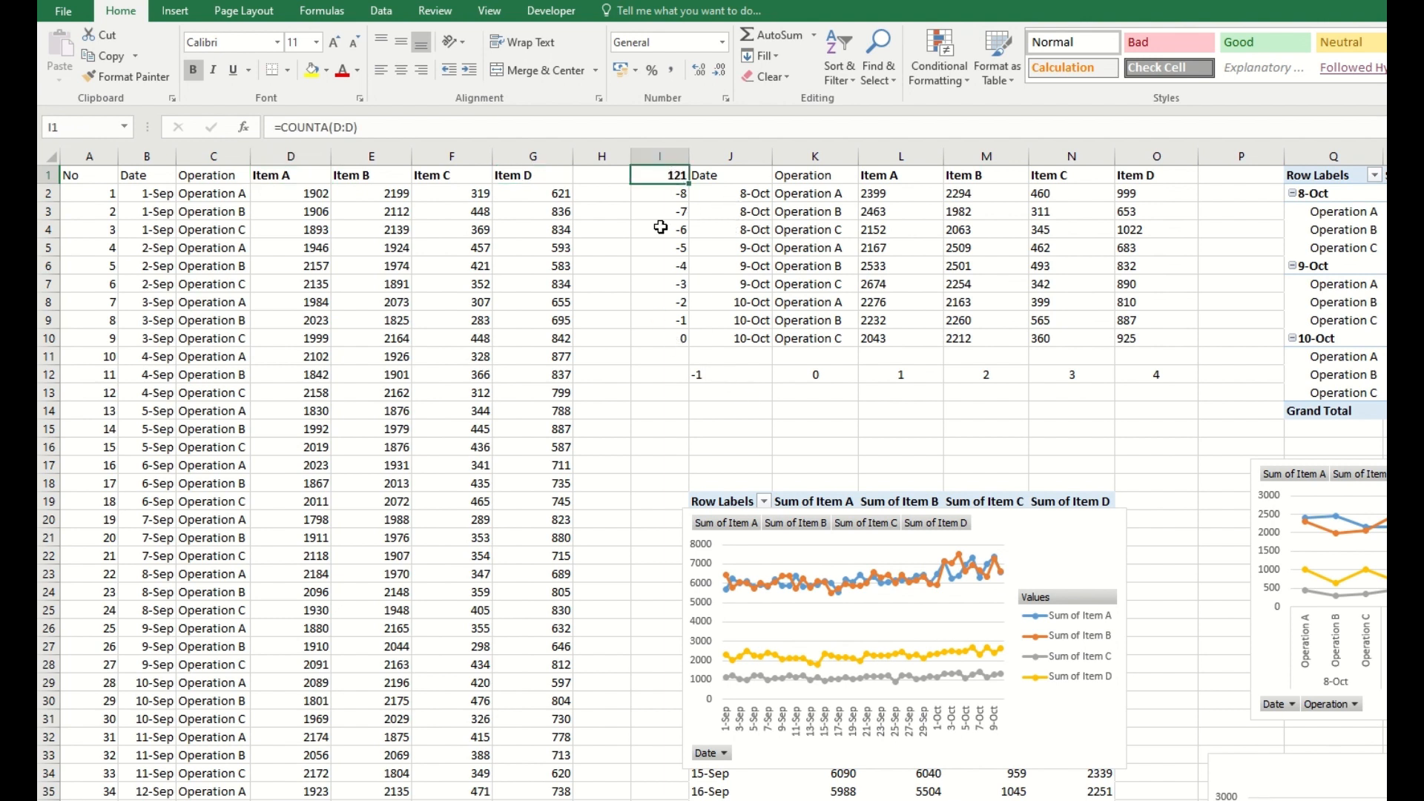
left_click_drag(671, 194, 663, 343)
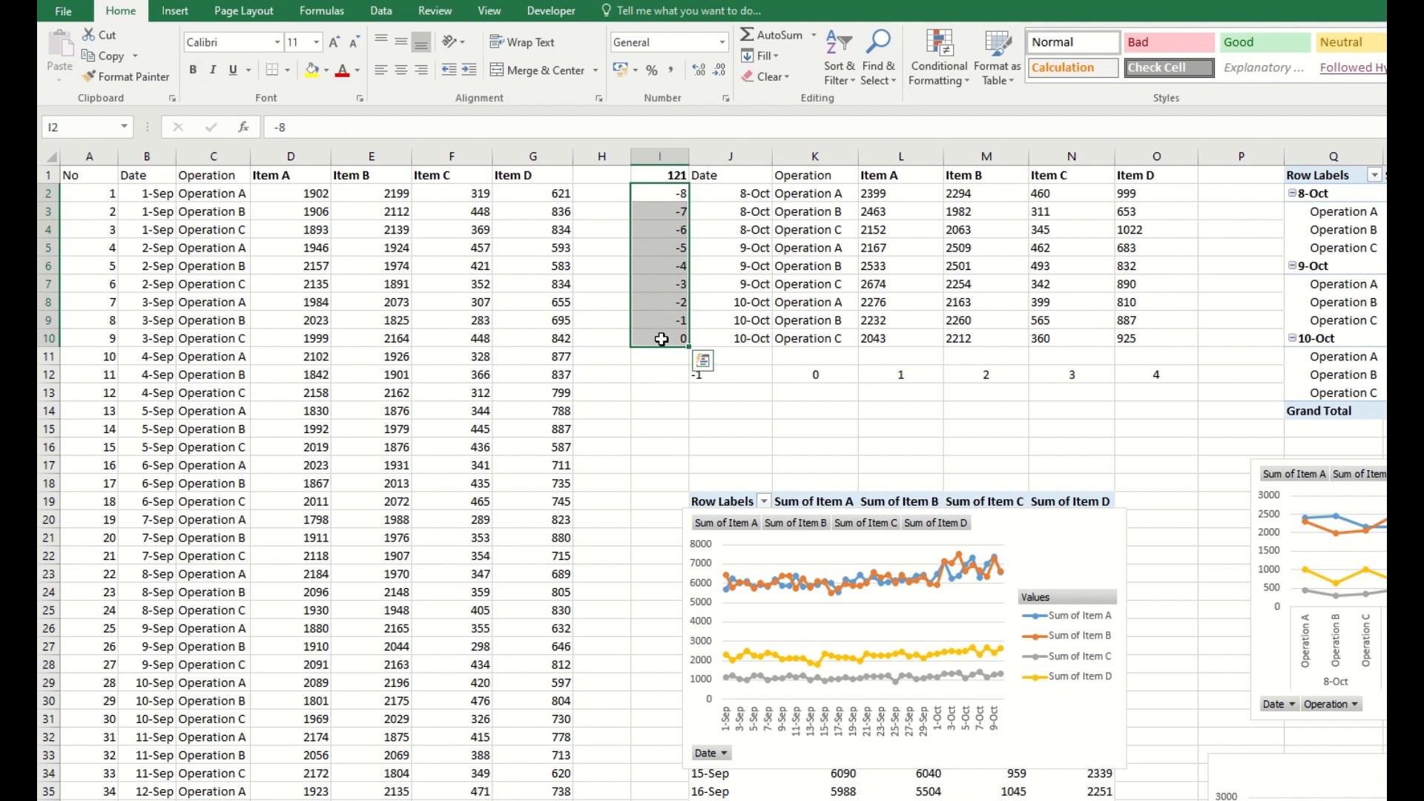
left_click(753, 339)
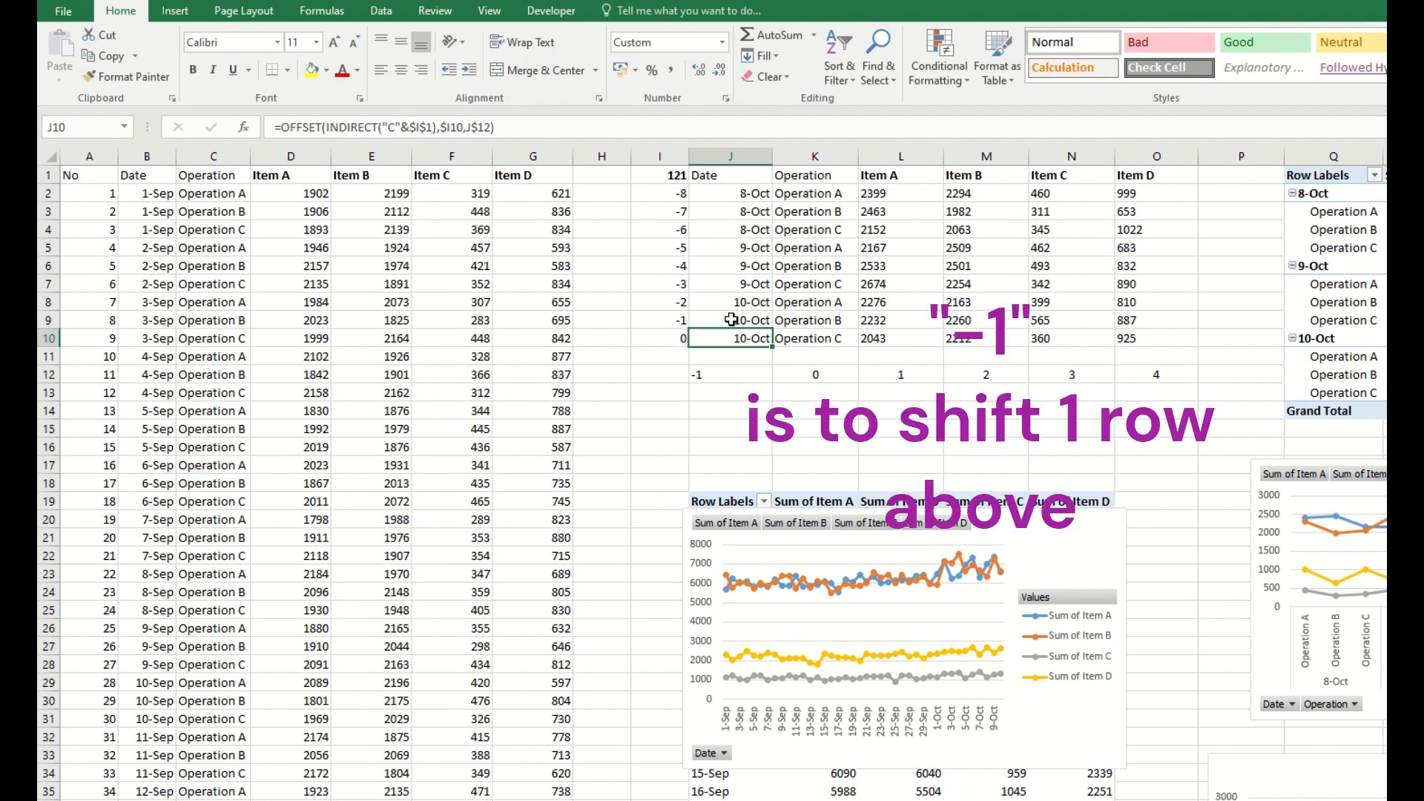
left_click(1055, 429)
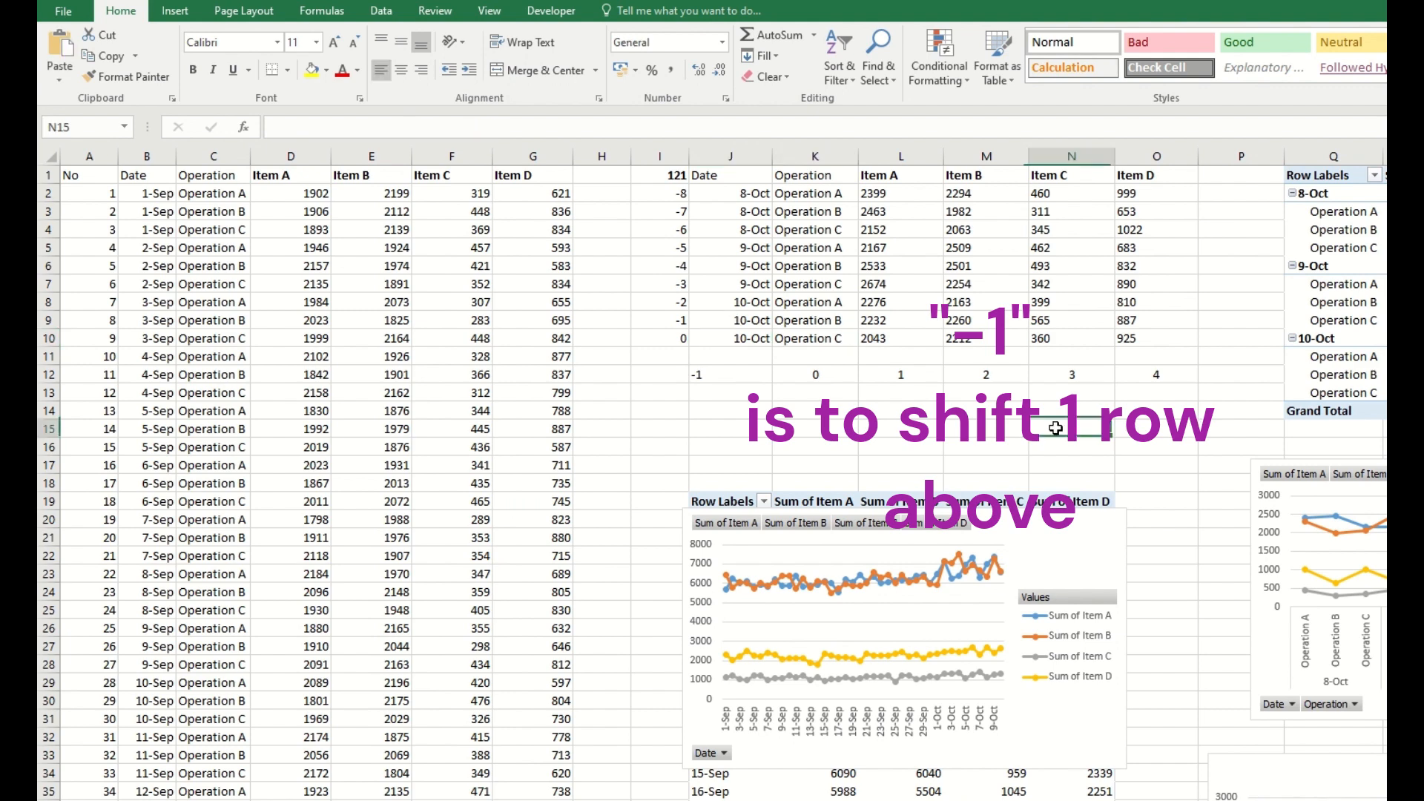
left_click_drag(816, 372, 1168, 382)
left_click(1008, 410)
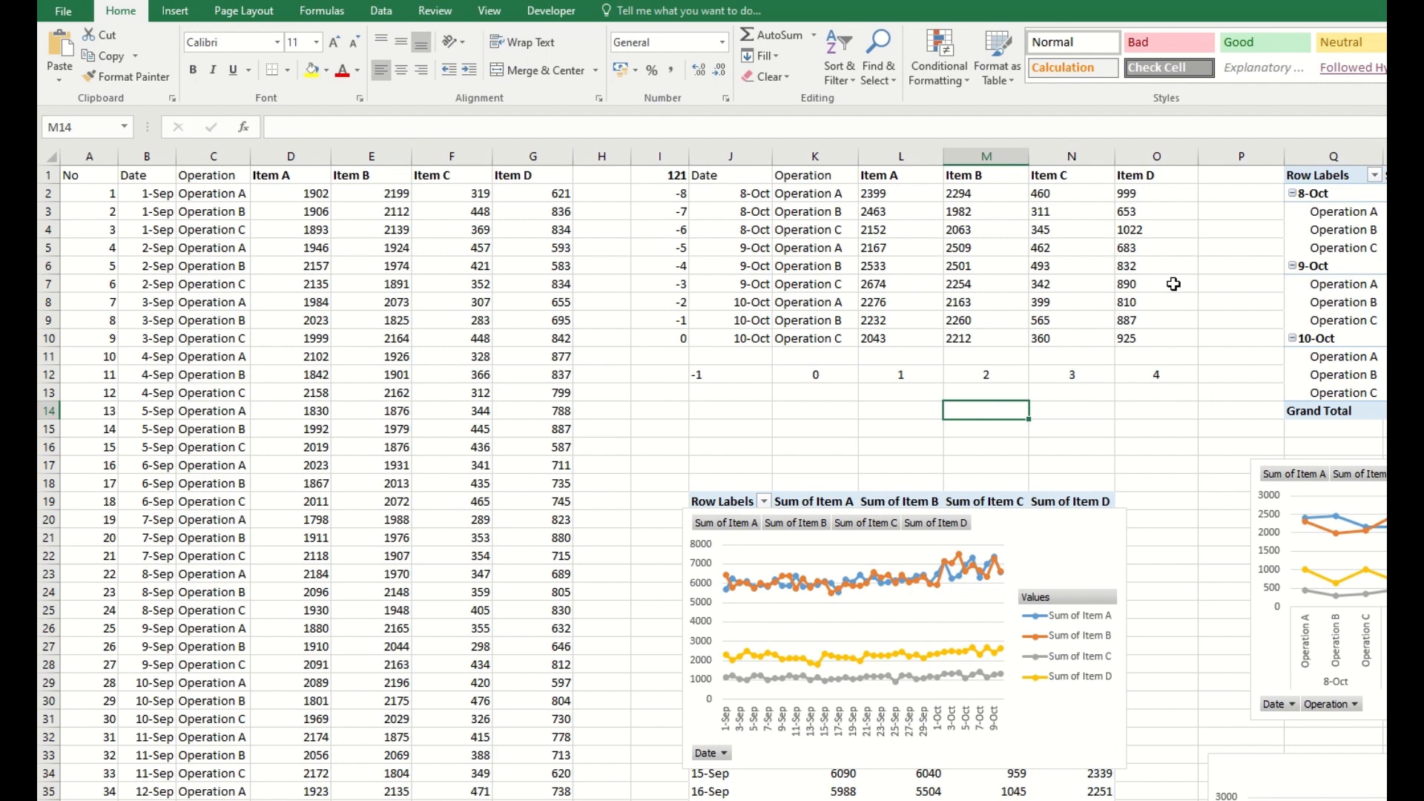
Change cell L10's formula to =OFFSET(INDIRECT("D"&$I$1),$I10,0) and fill it upward through L8
left_click(893, 334)
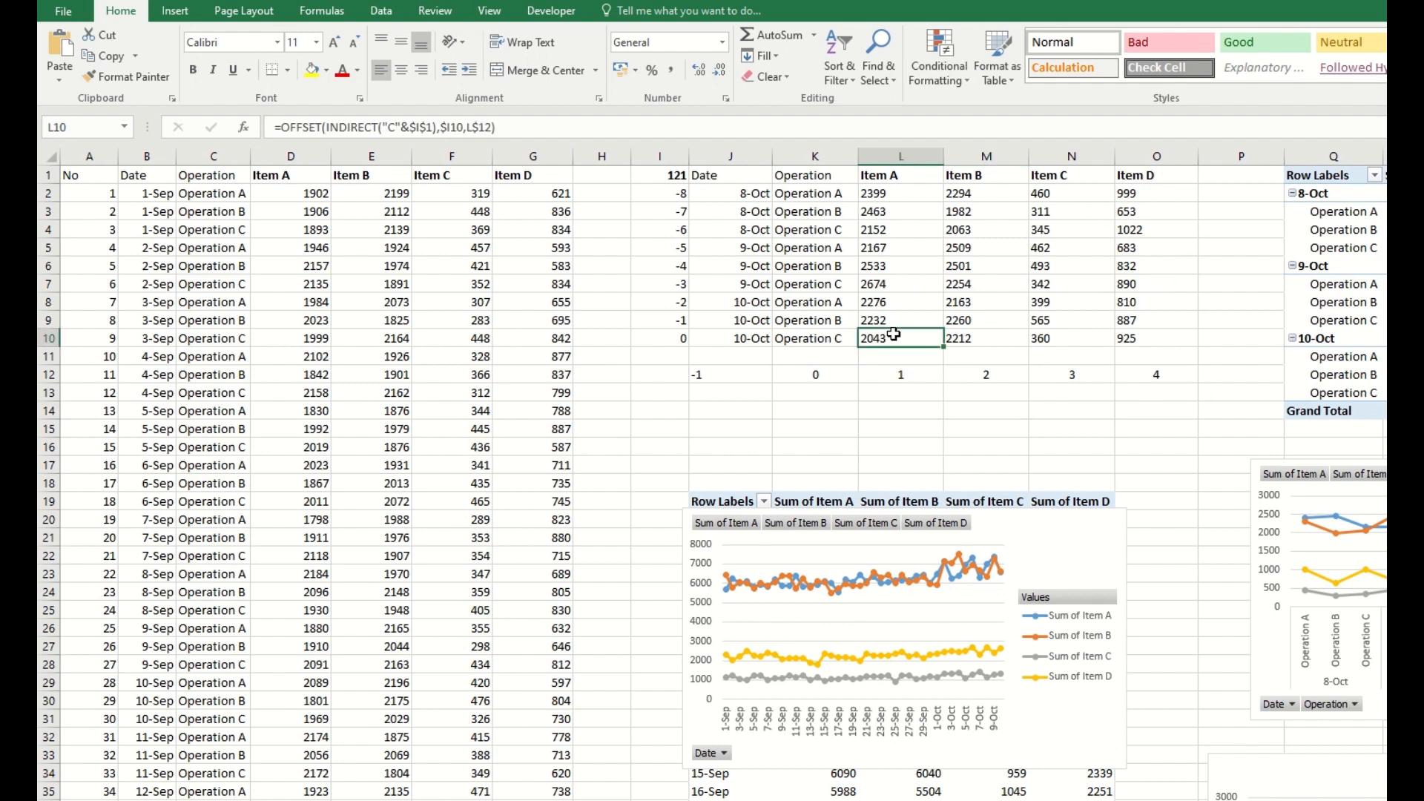
double_click(909, 336)
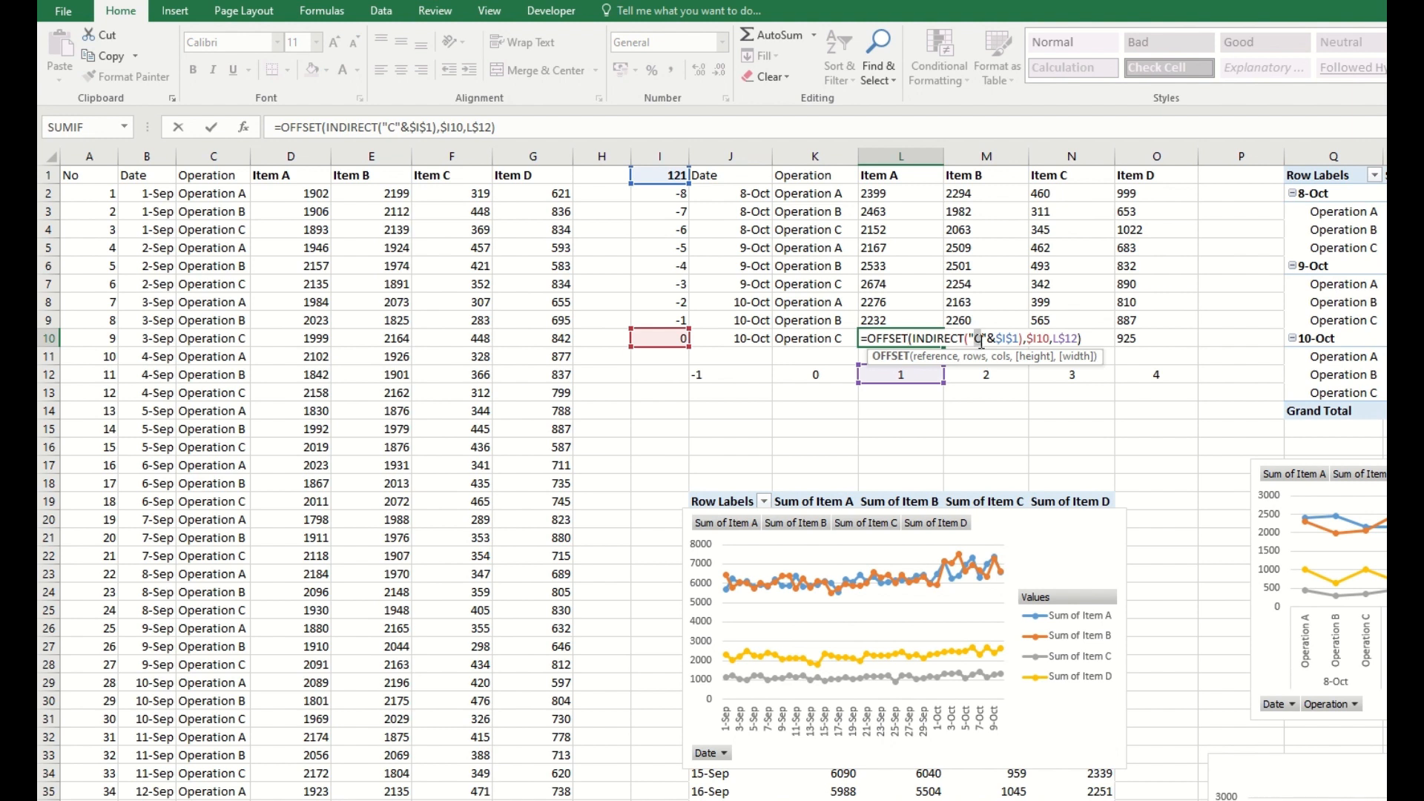
type("D")
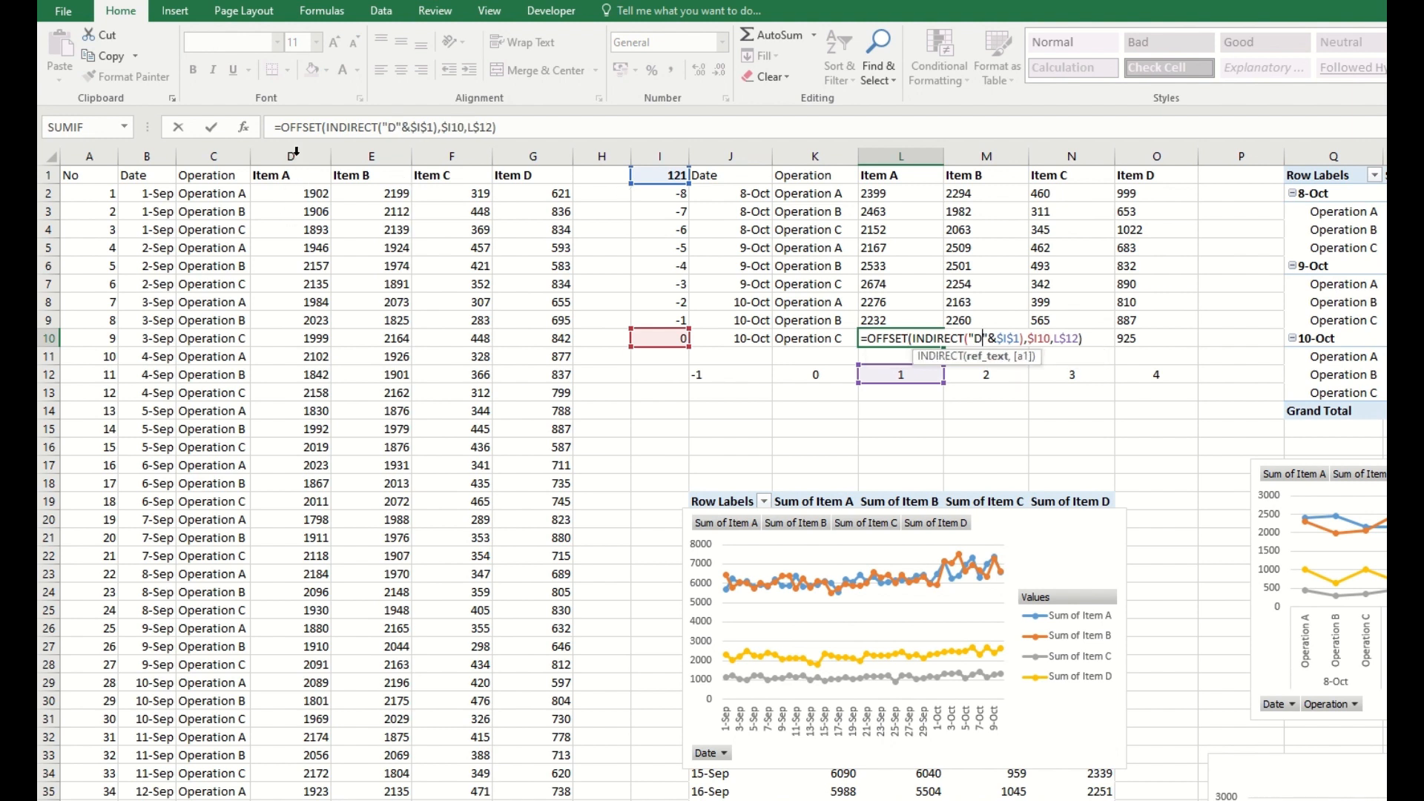
left_click(1054, 339)
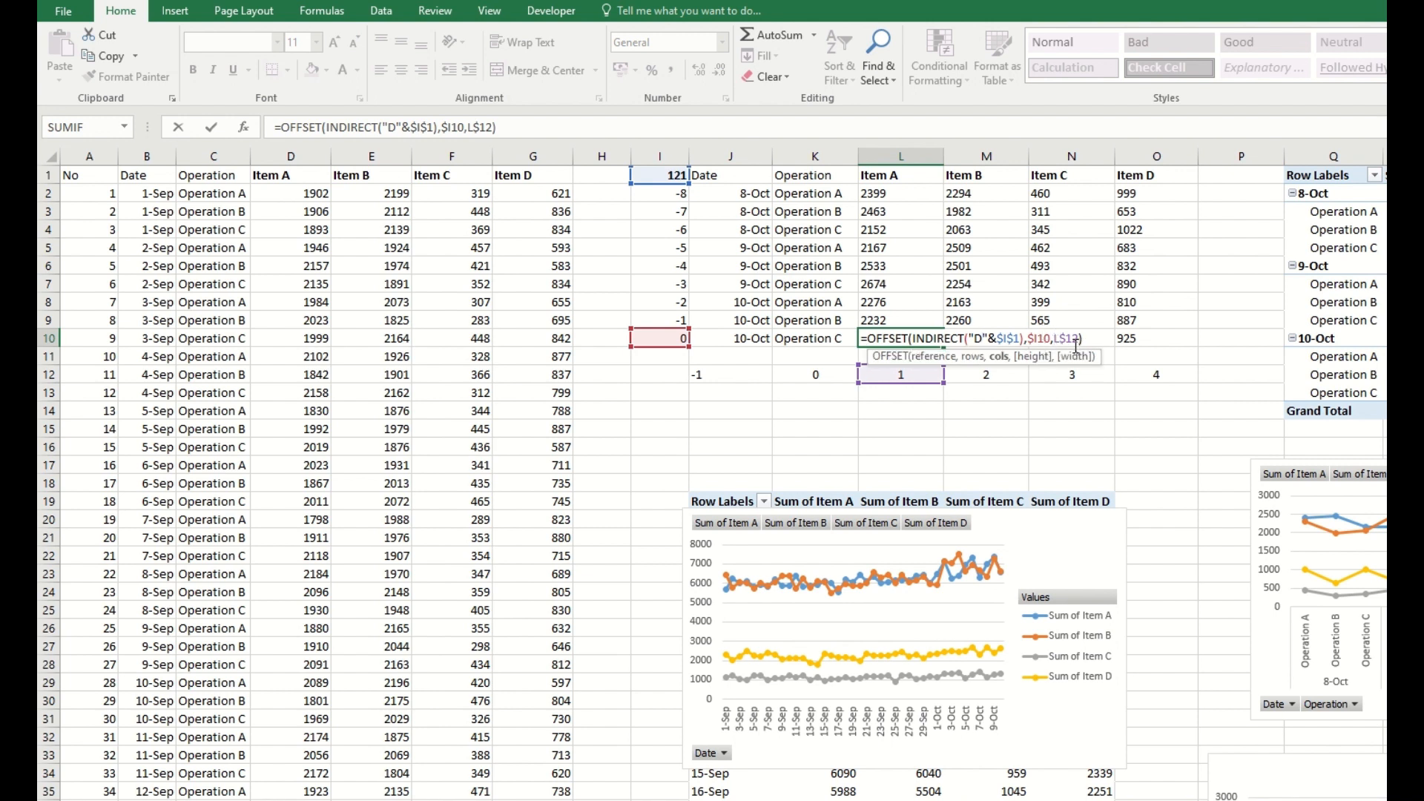
left_click_drag(1056, 338, 1078, 335)
type("0")
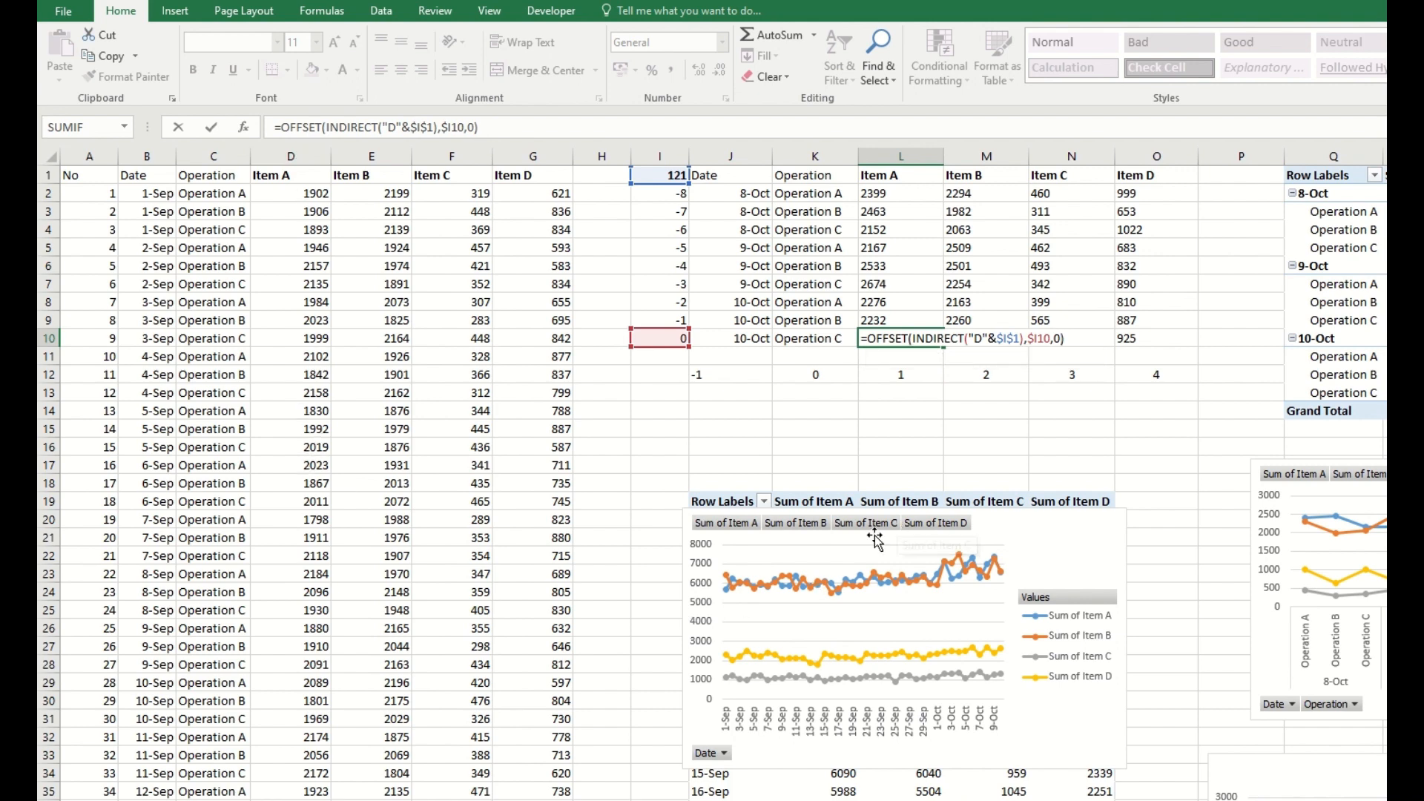
key("Return")
left_click(937, 341)
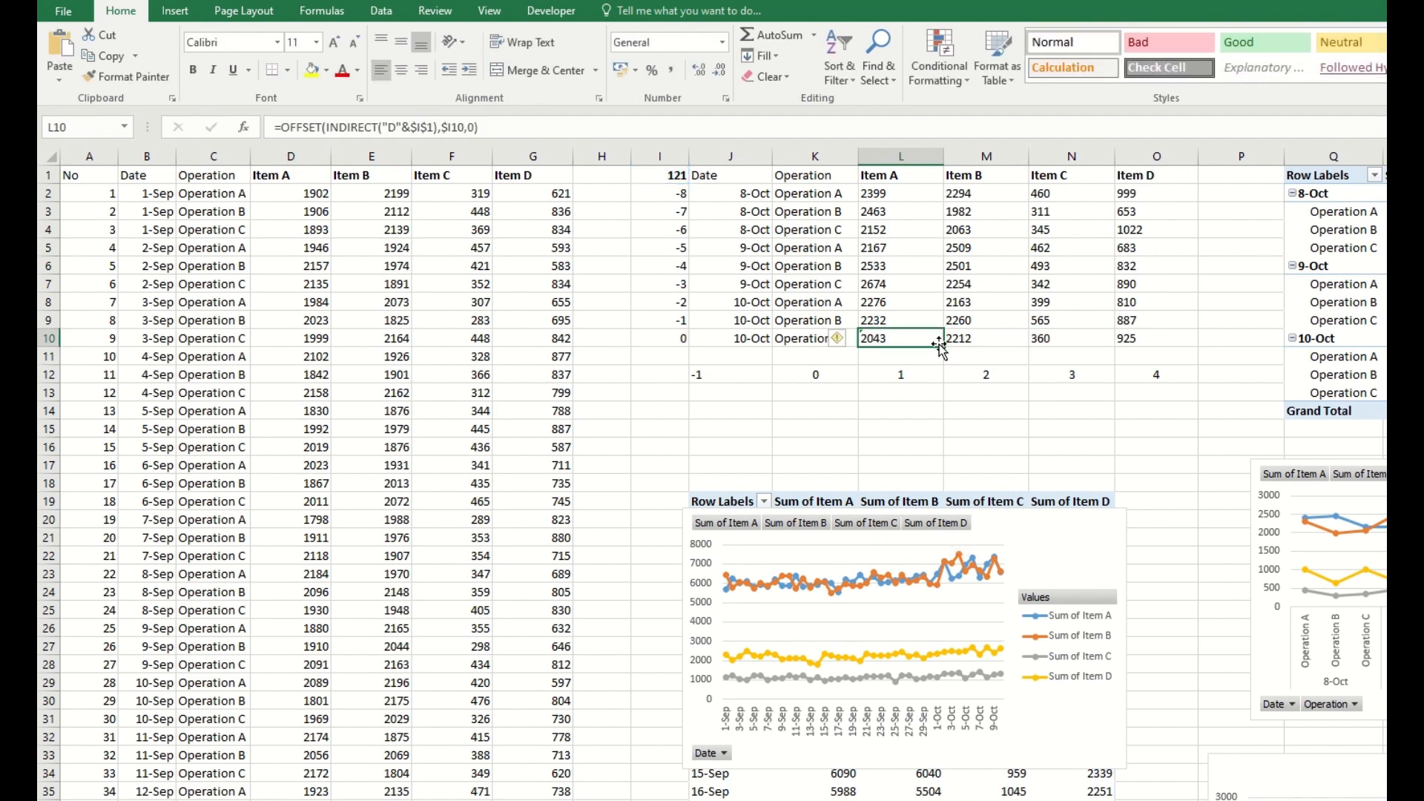
left_click_drag(943, 346, 937, 289)
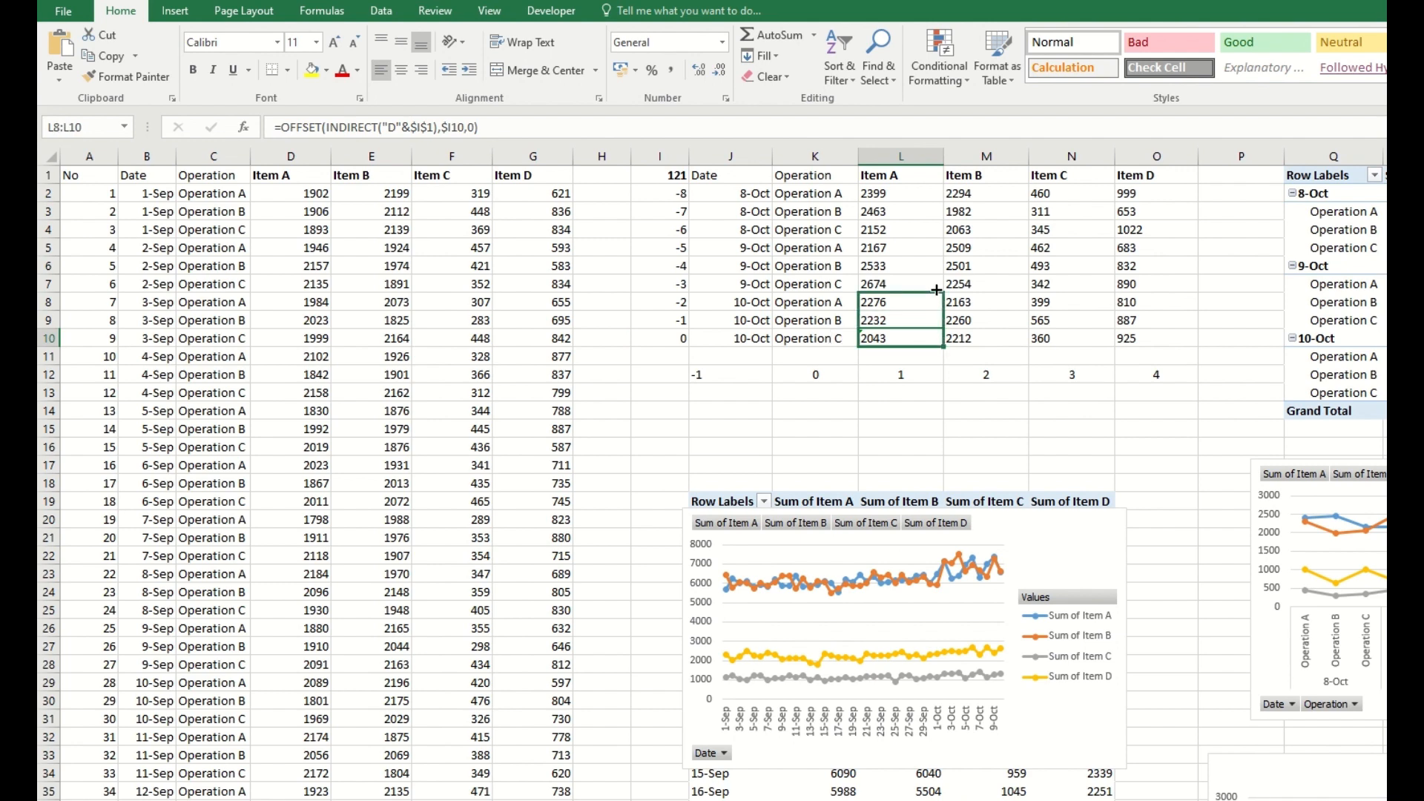
Compare the INDIRECT column reference and column offset in M10's OFFSET formula with those in L10
left_click(985, 323)
left_click(986, 338)
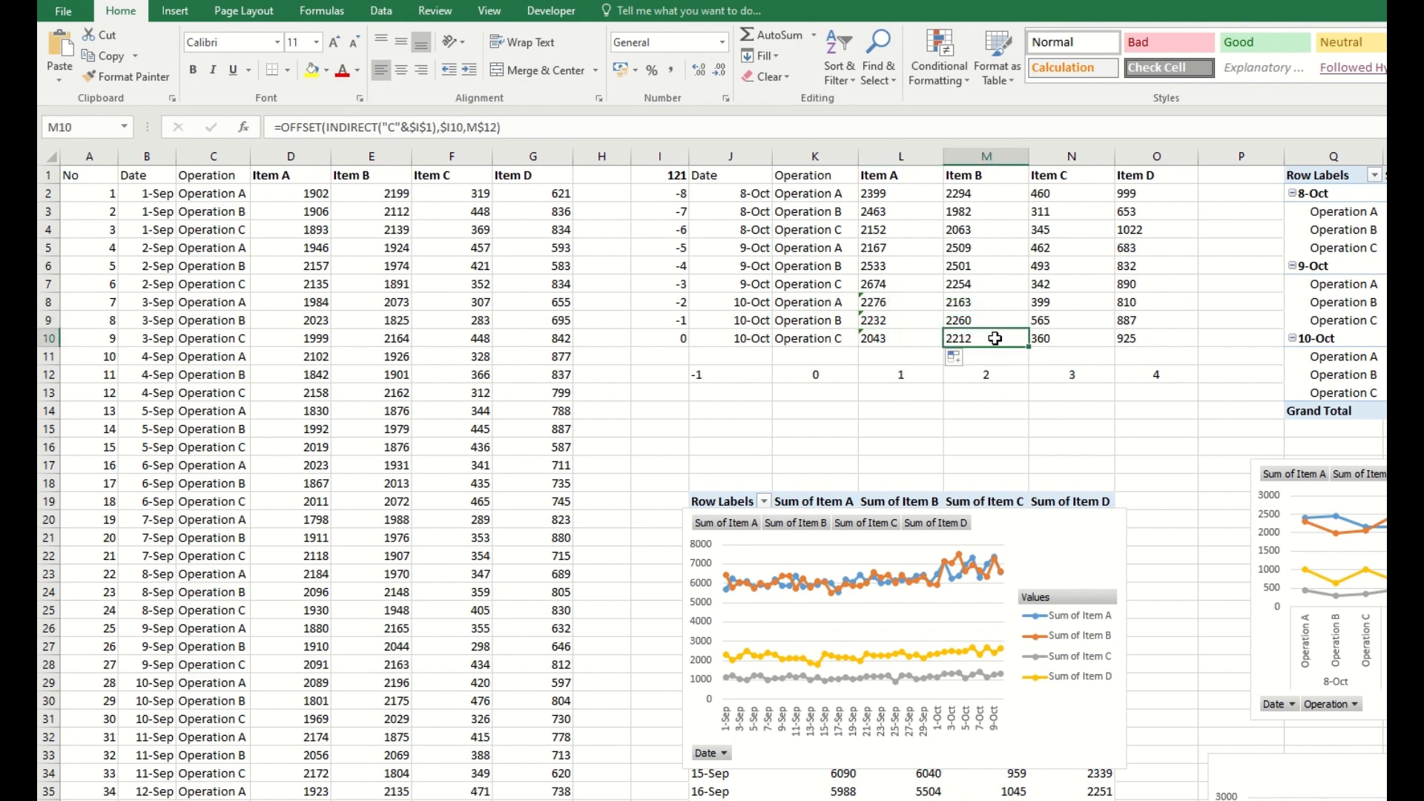
double_click(995, 336)
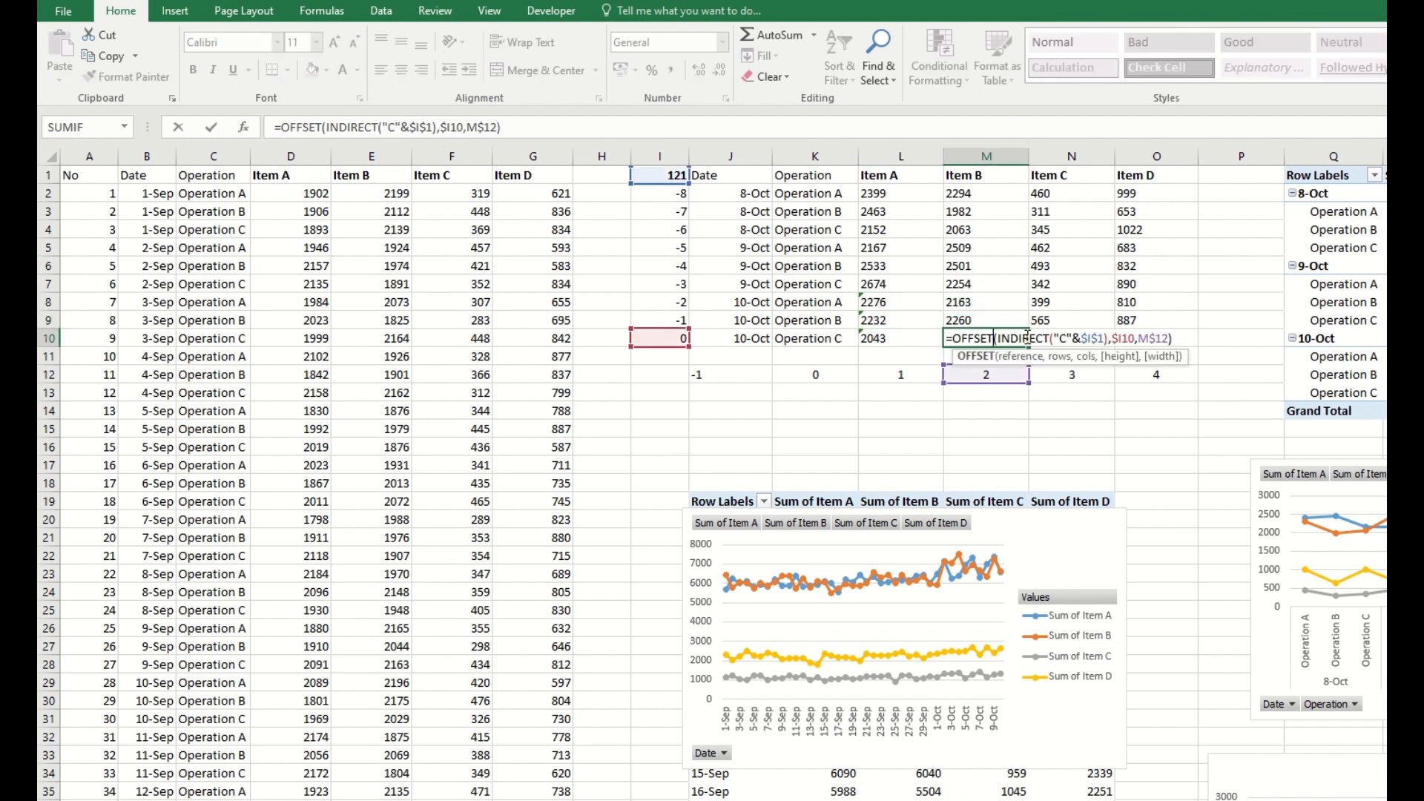
left_click(1066, 338)
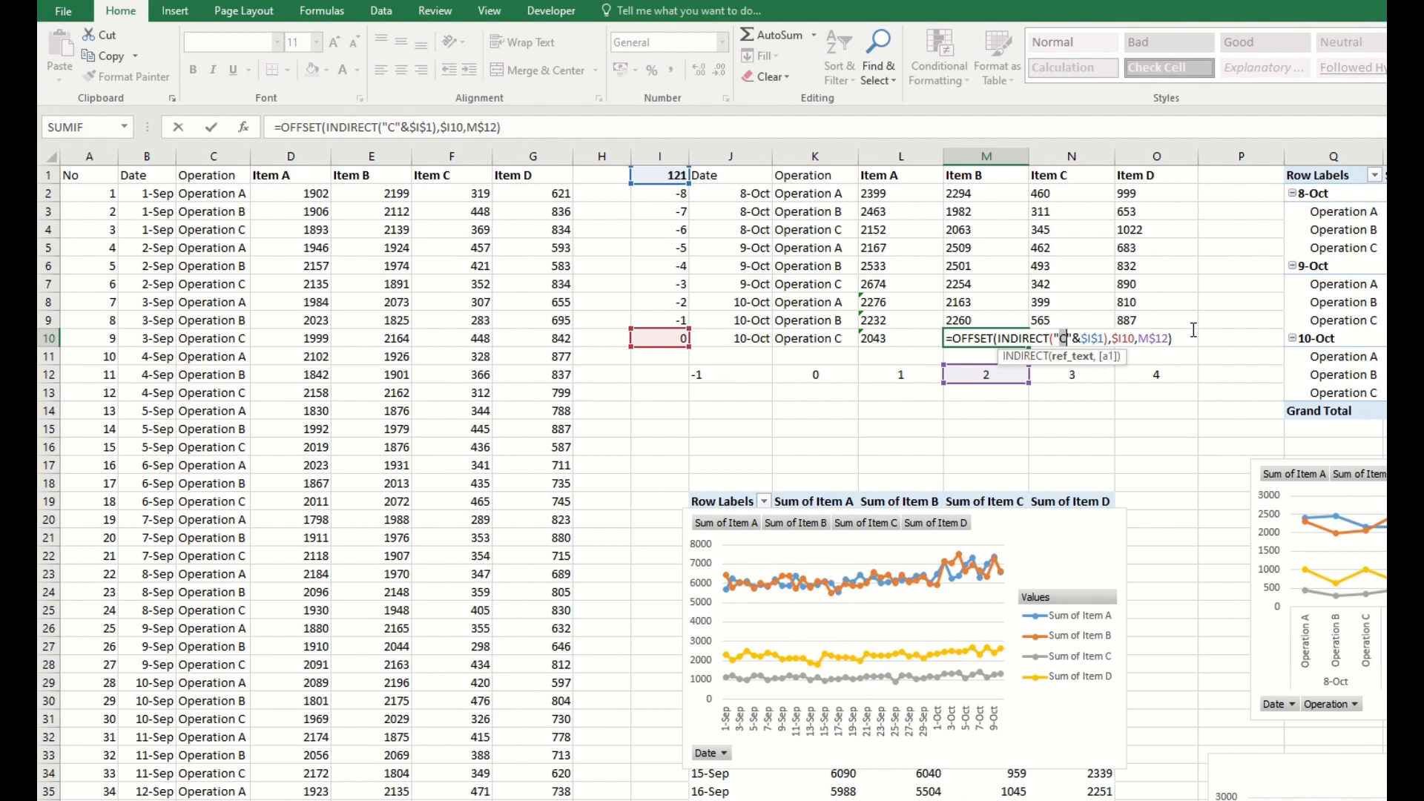
key("ctrl+Return")
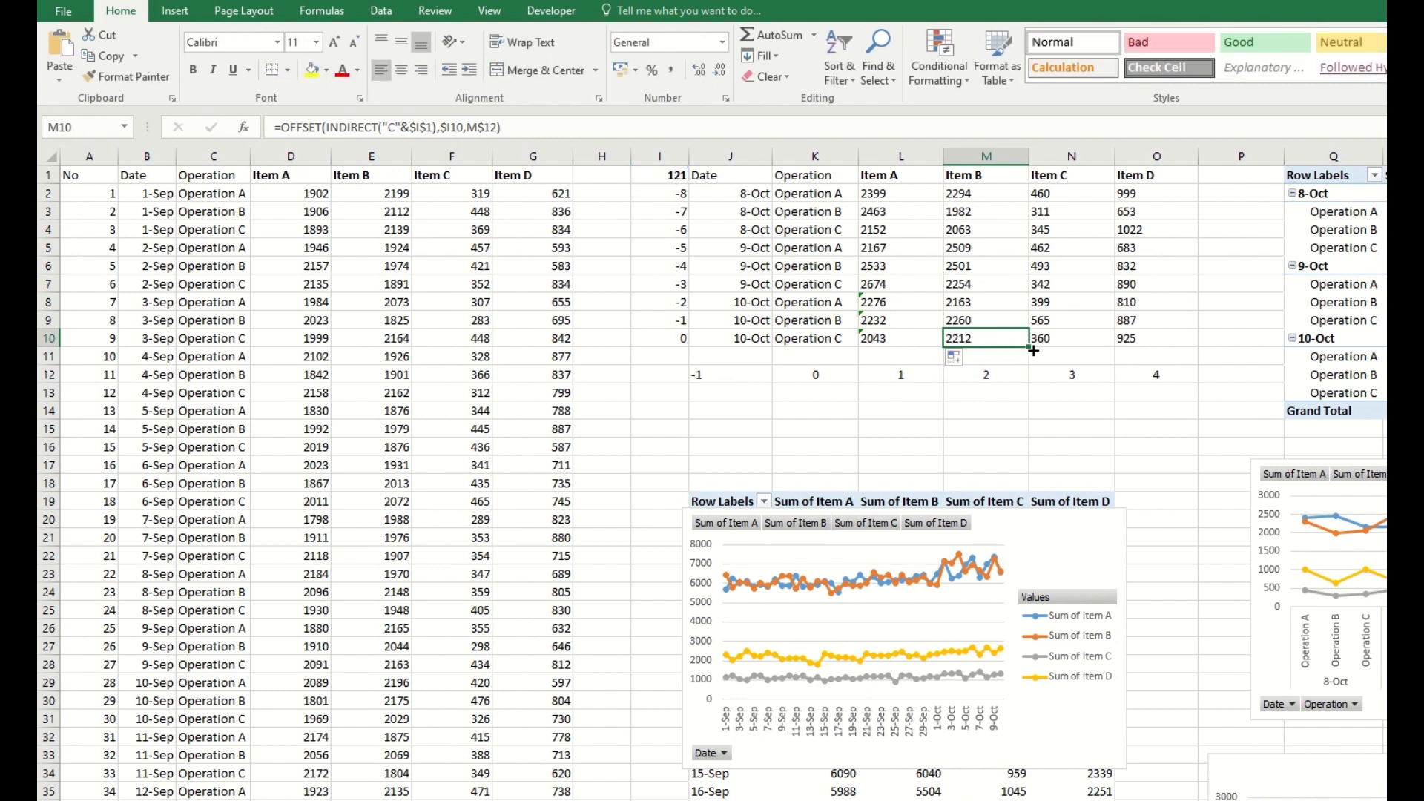
left_click(915, 337)
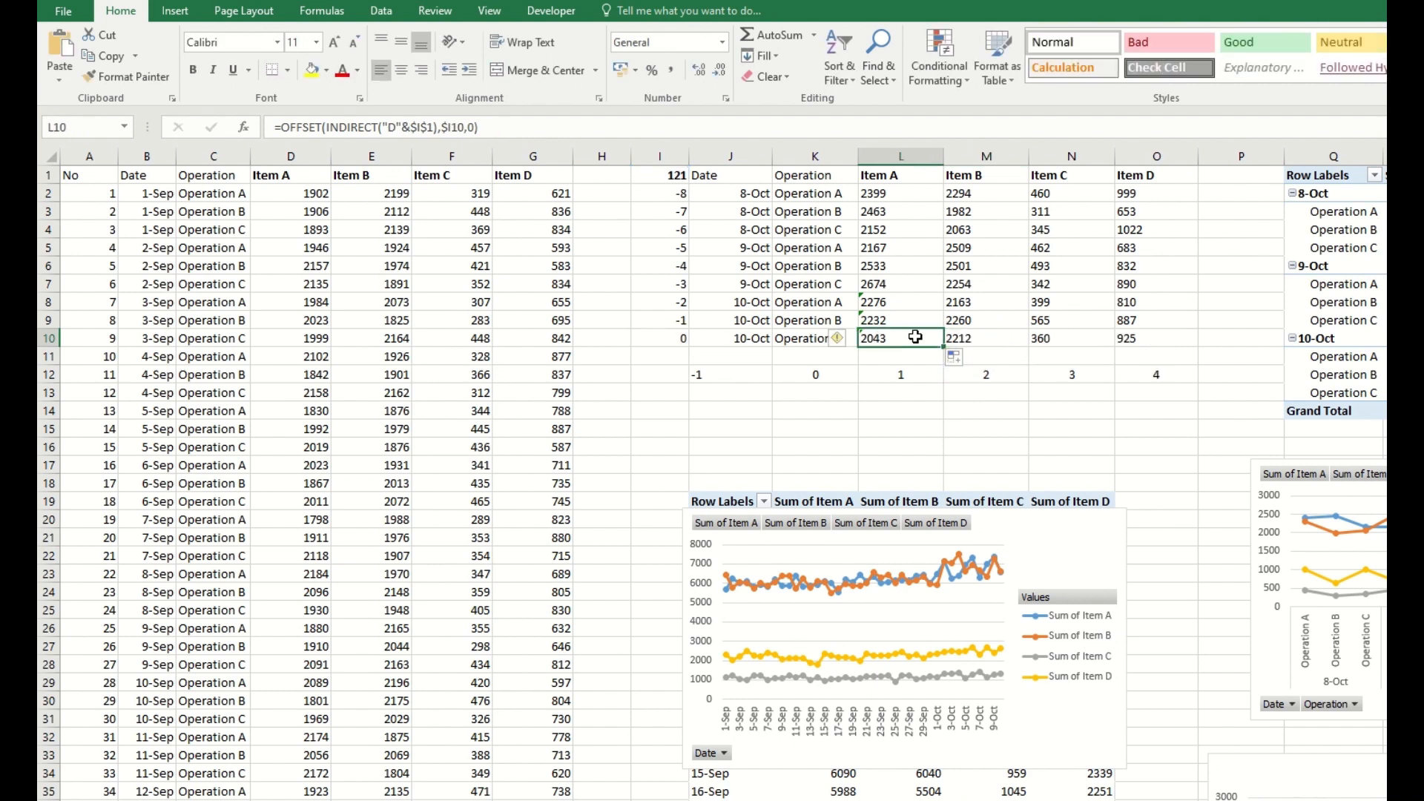
double_click(915, 337)
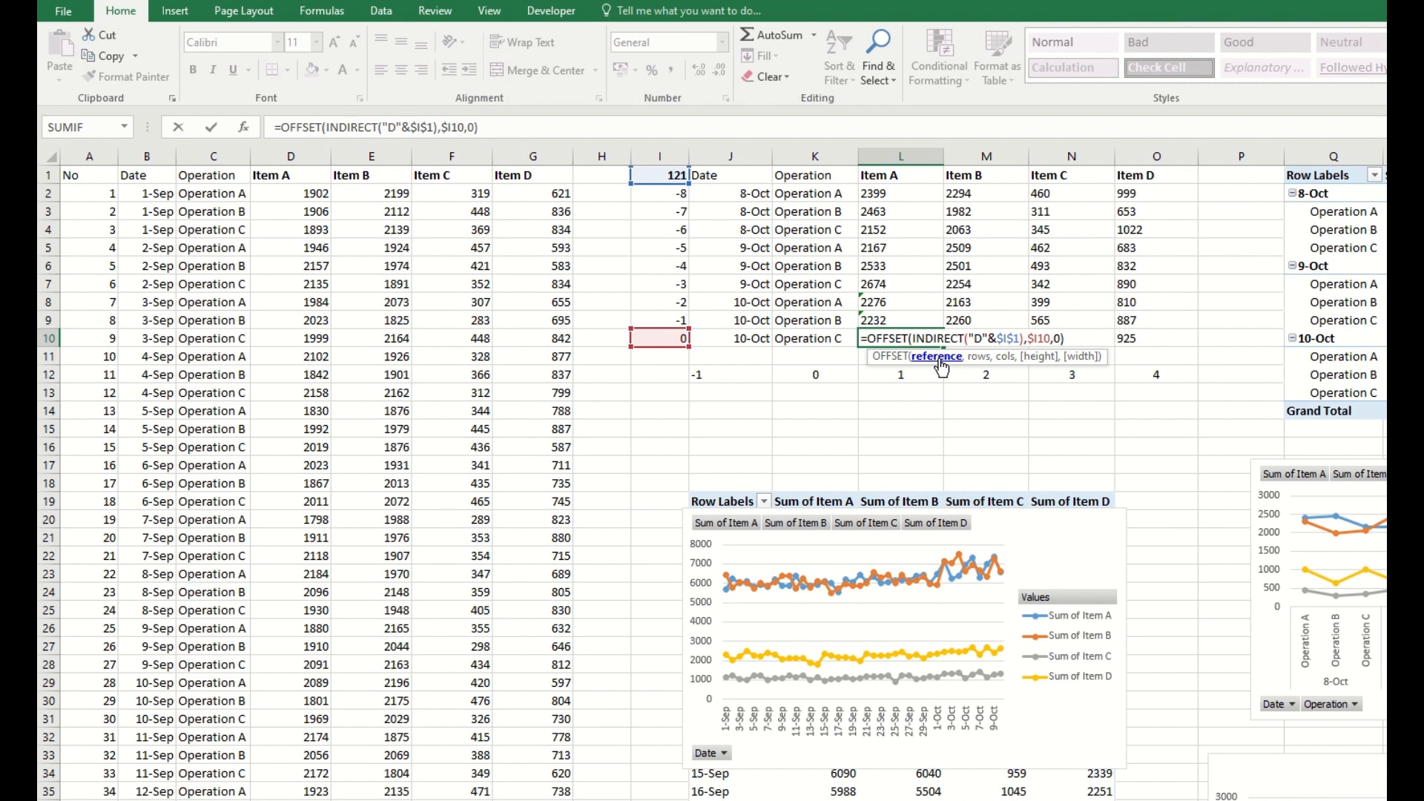
key("Escape")
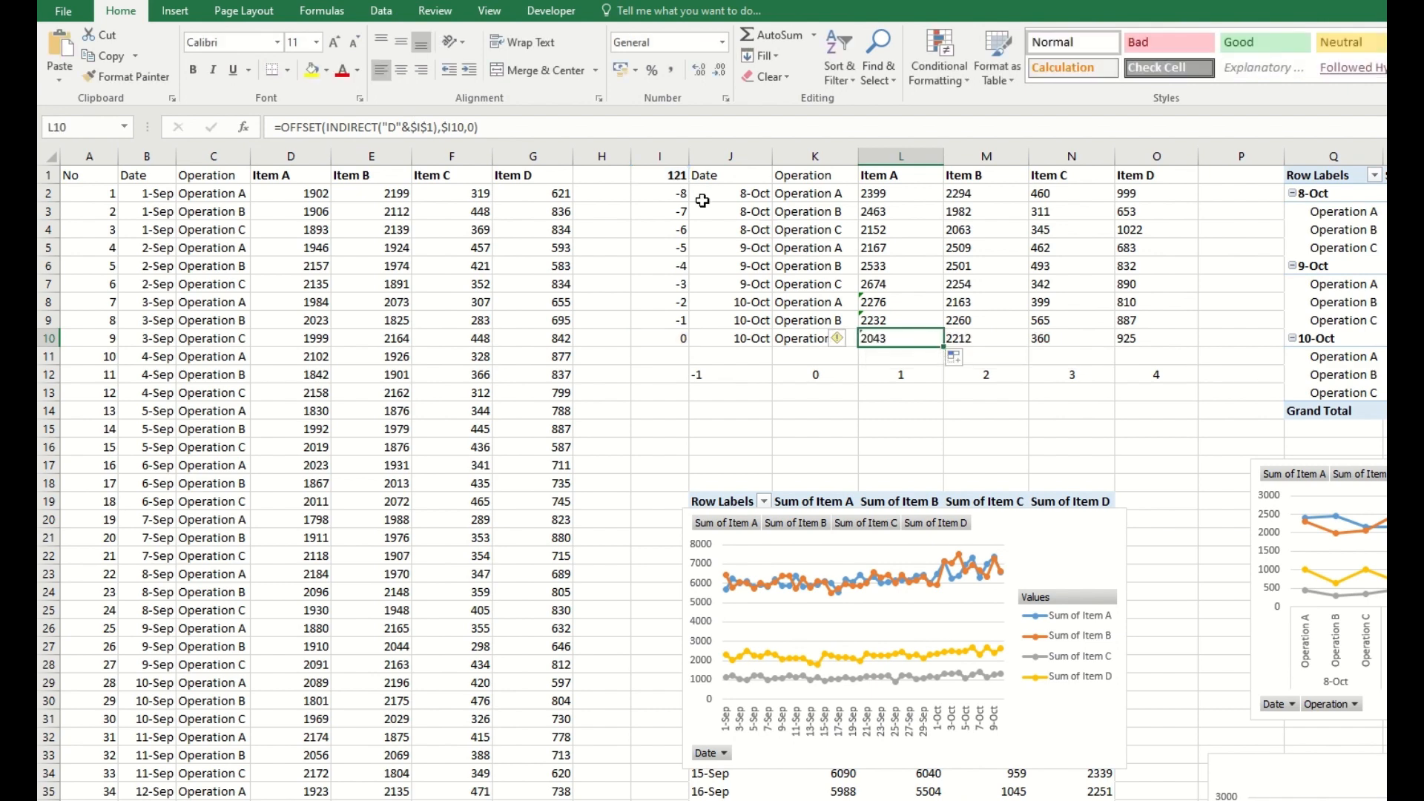
Inspect the D:D range inside the COUNTA formula in cell I1 and leave it as it is
left_click(667, 178)
left_click(349, 127)
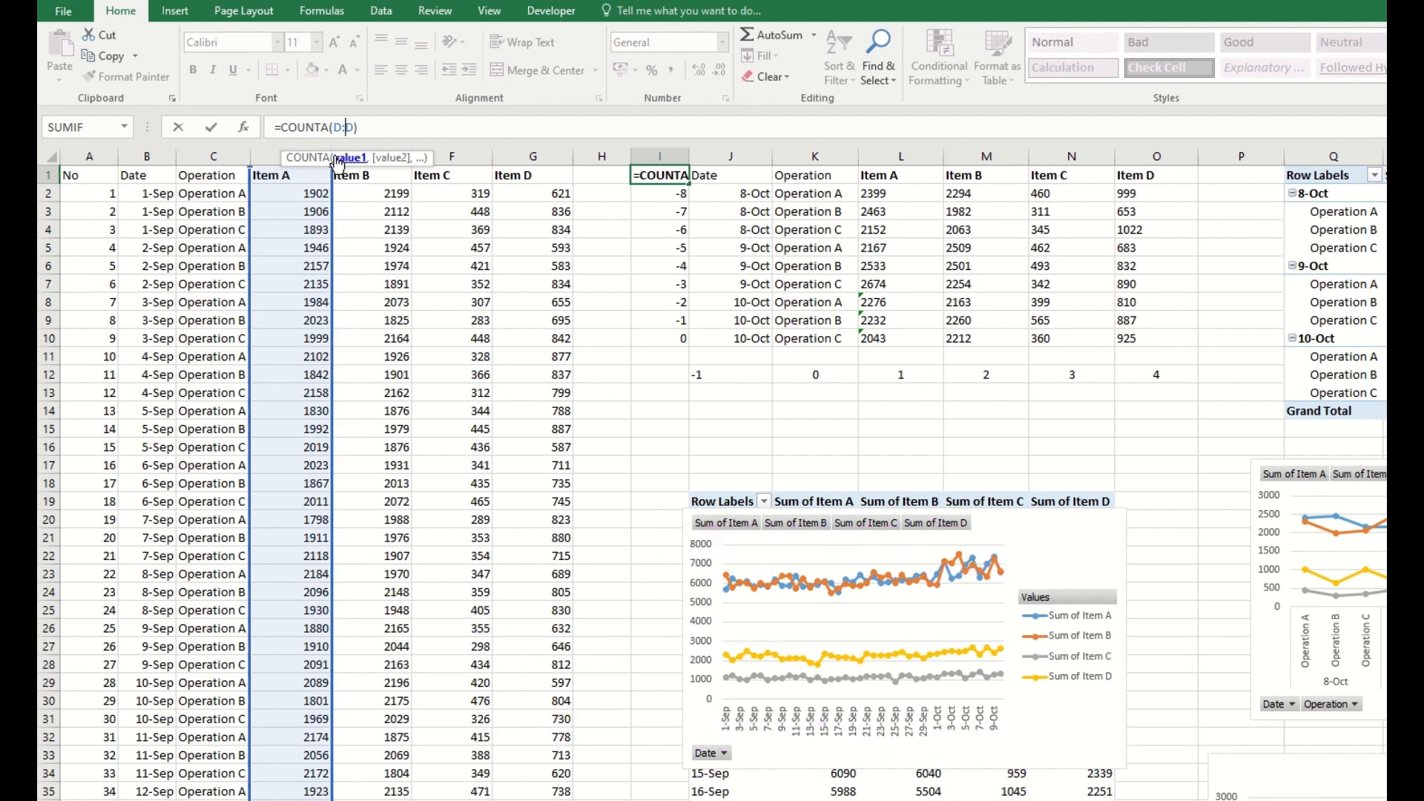
left_click_drag(335, 127, 354, 127)
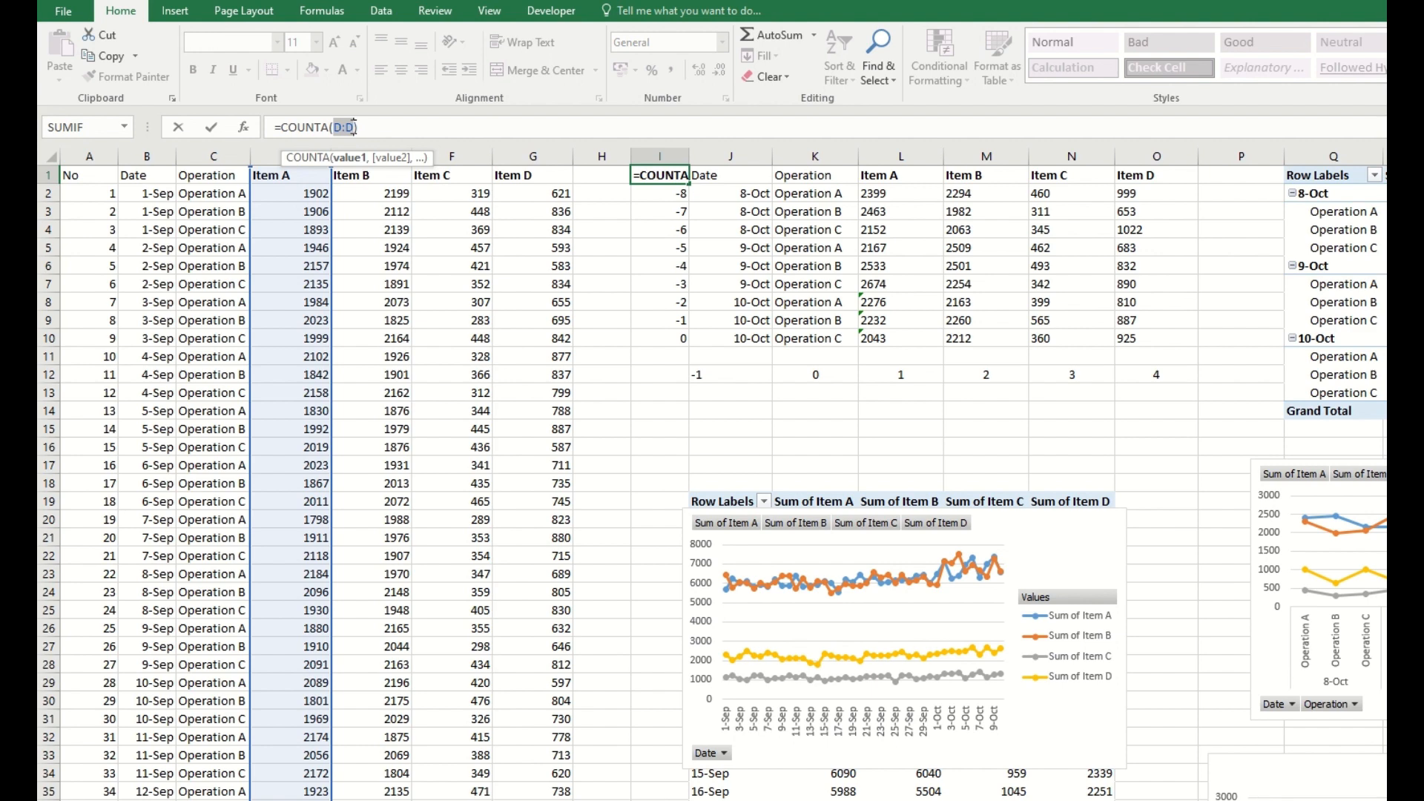
key("Return")
left_click(815, 410)
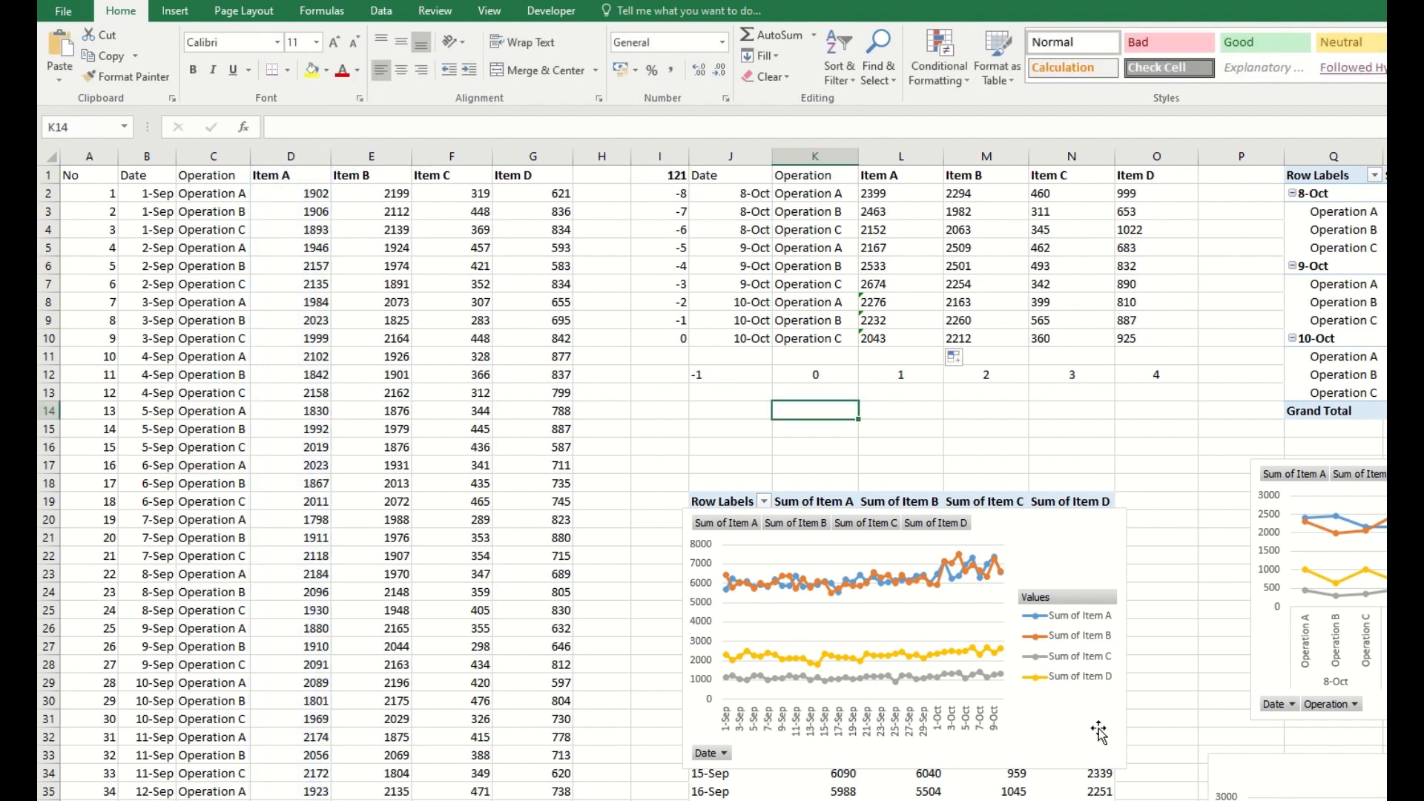
View the pivot table in Q1:U14 and its chart of the latest records by date and operation
scroll(1022, 528, "right", 5)
scroll(1022, 528, "left", 2)
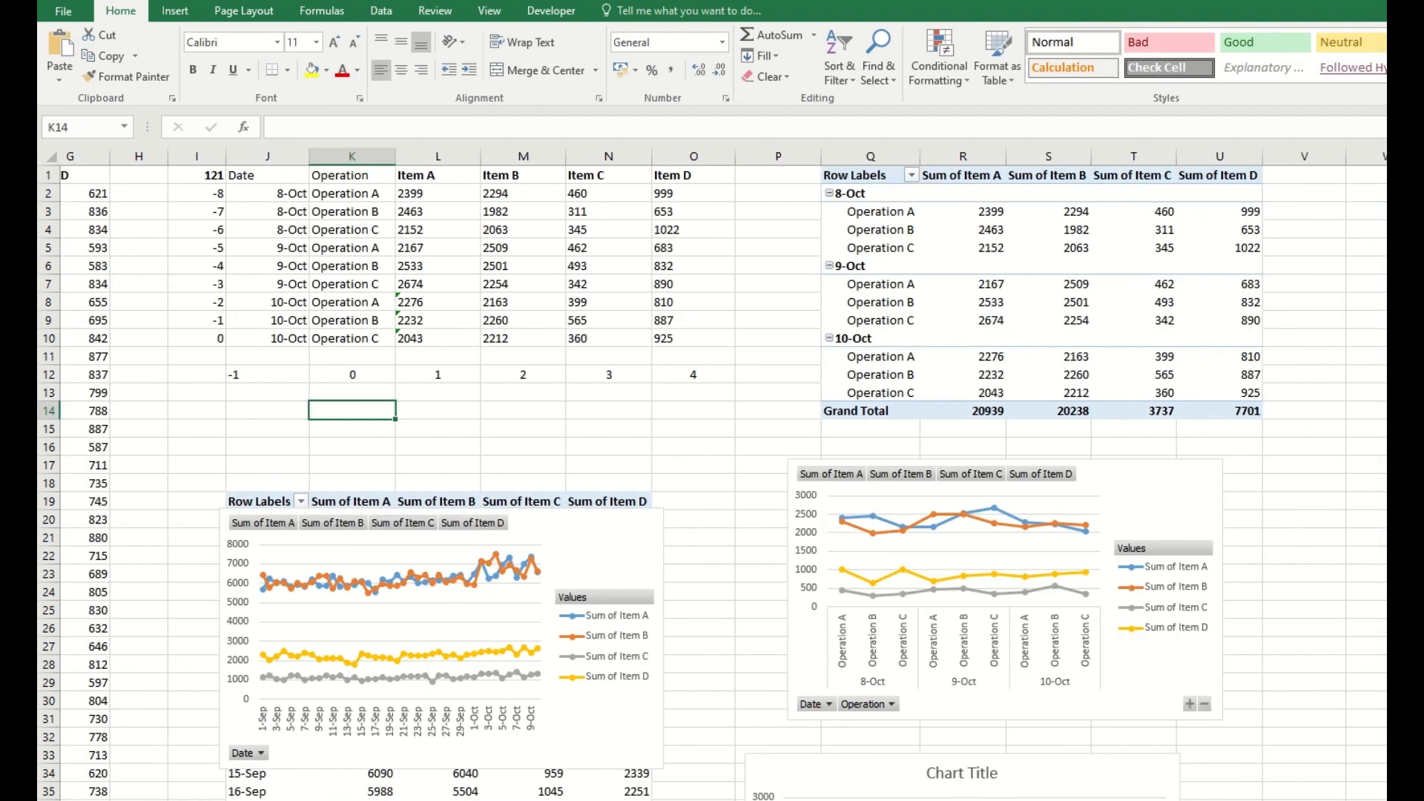
left_click(960, 528)
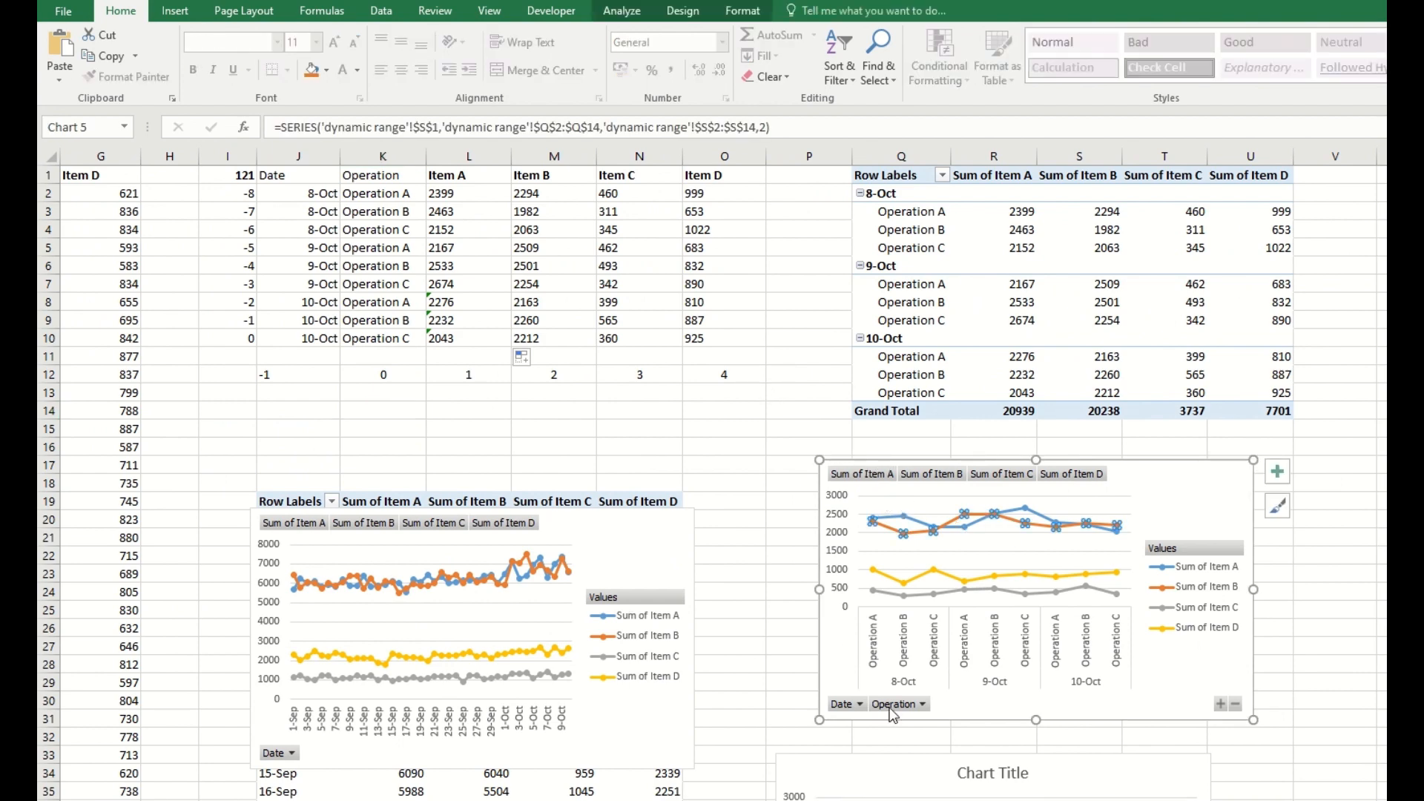
scroll(712, 445, "left", 6)
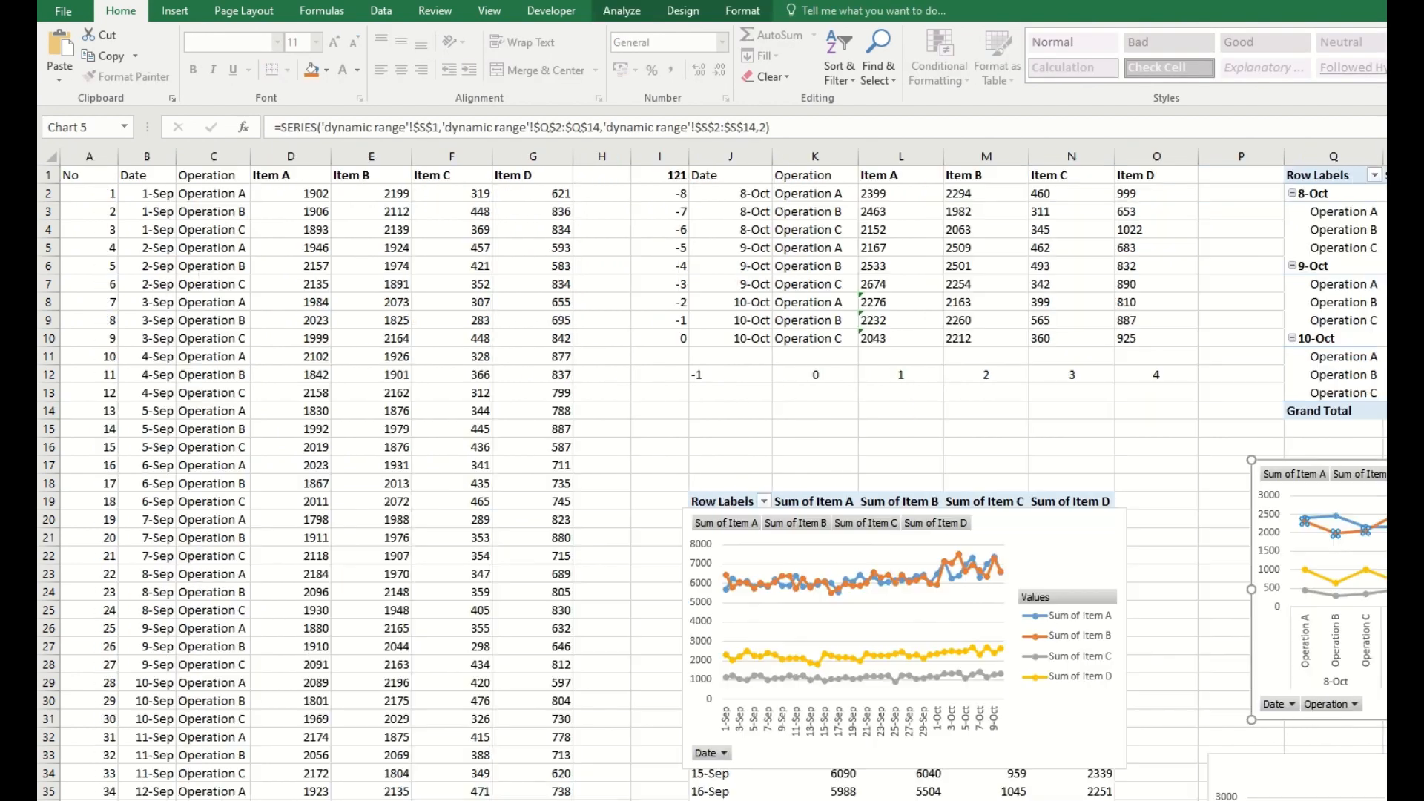
Try adding records below the source data by entering 1000 in D122 and filling an increasing series across D122:G128
left_click(257, 432)
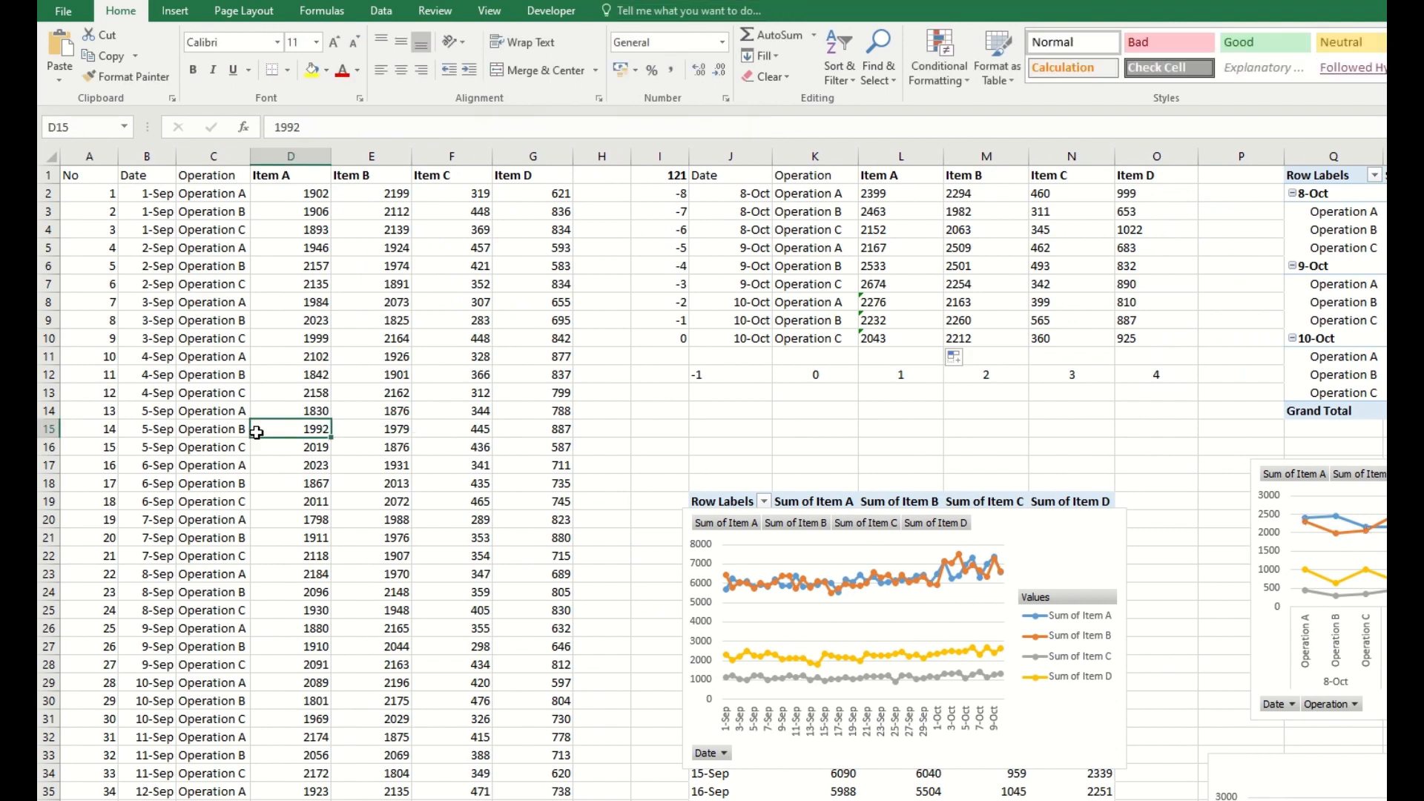
key("ctrl+Down")
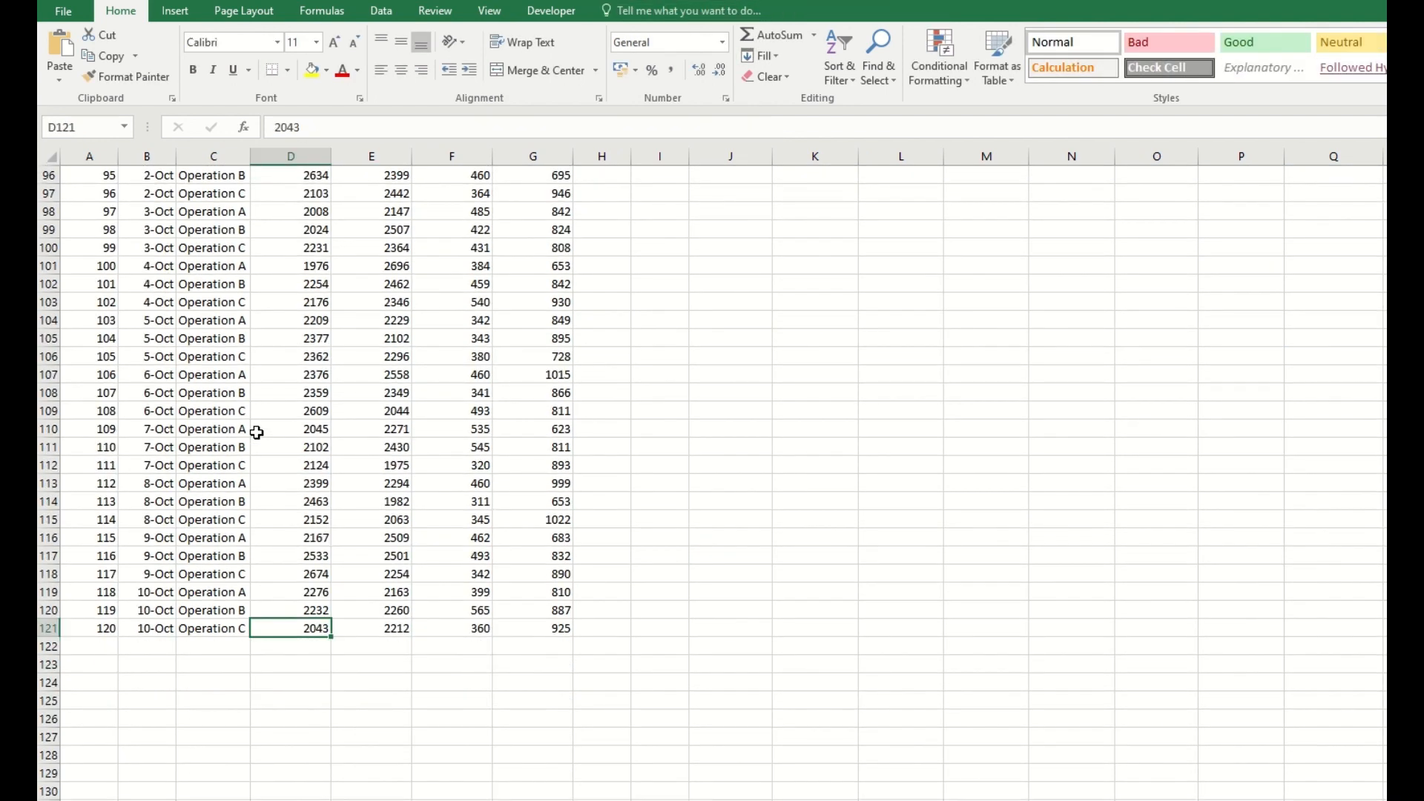
left_click(307, 483)
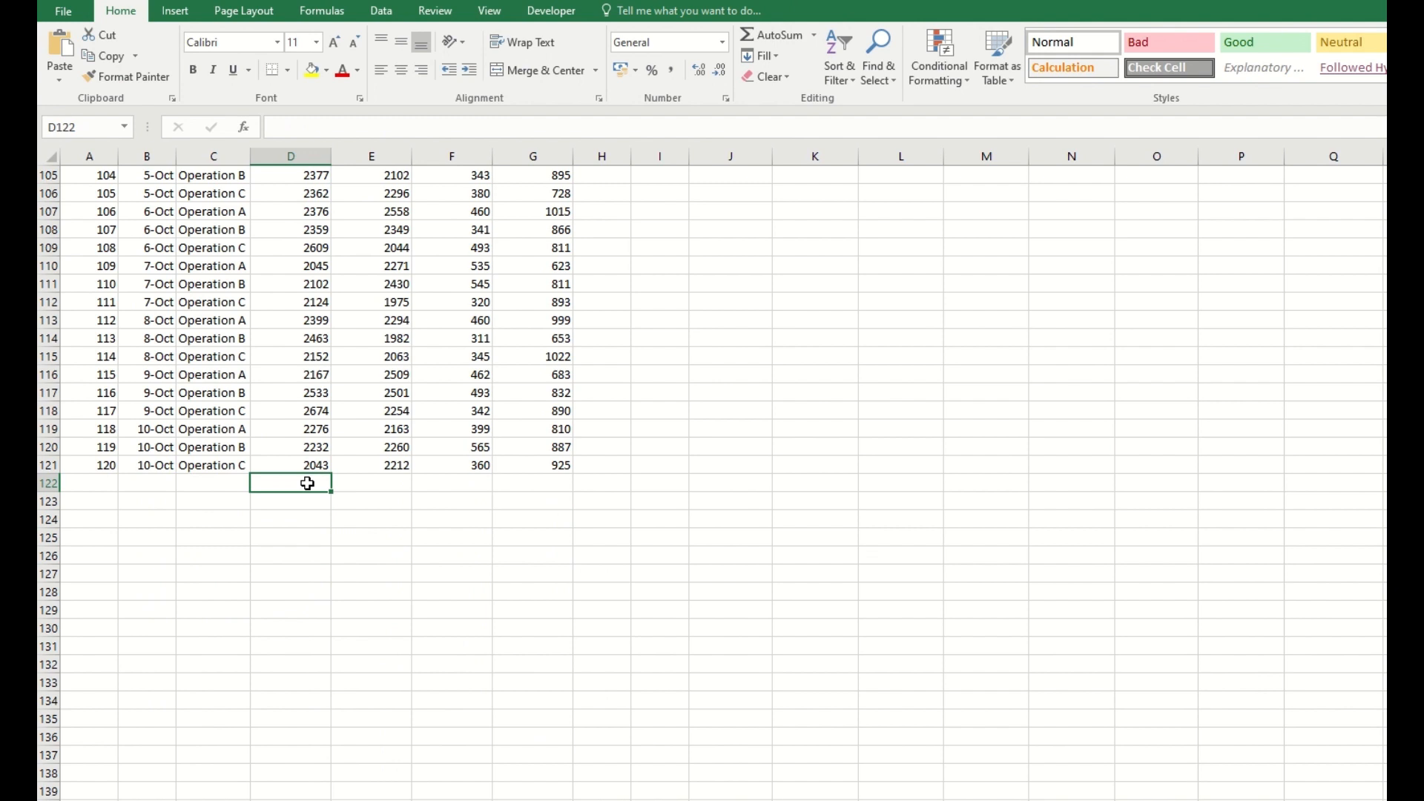
type("1000")
key("Return")
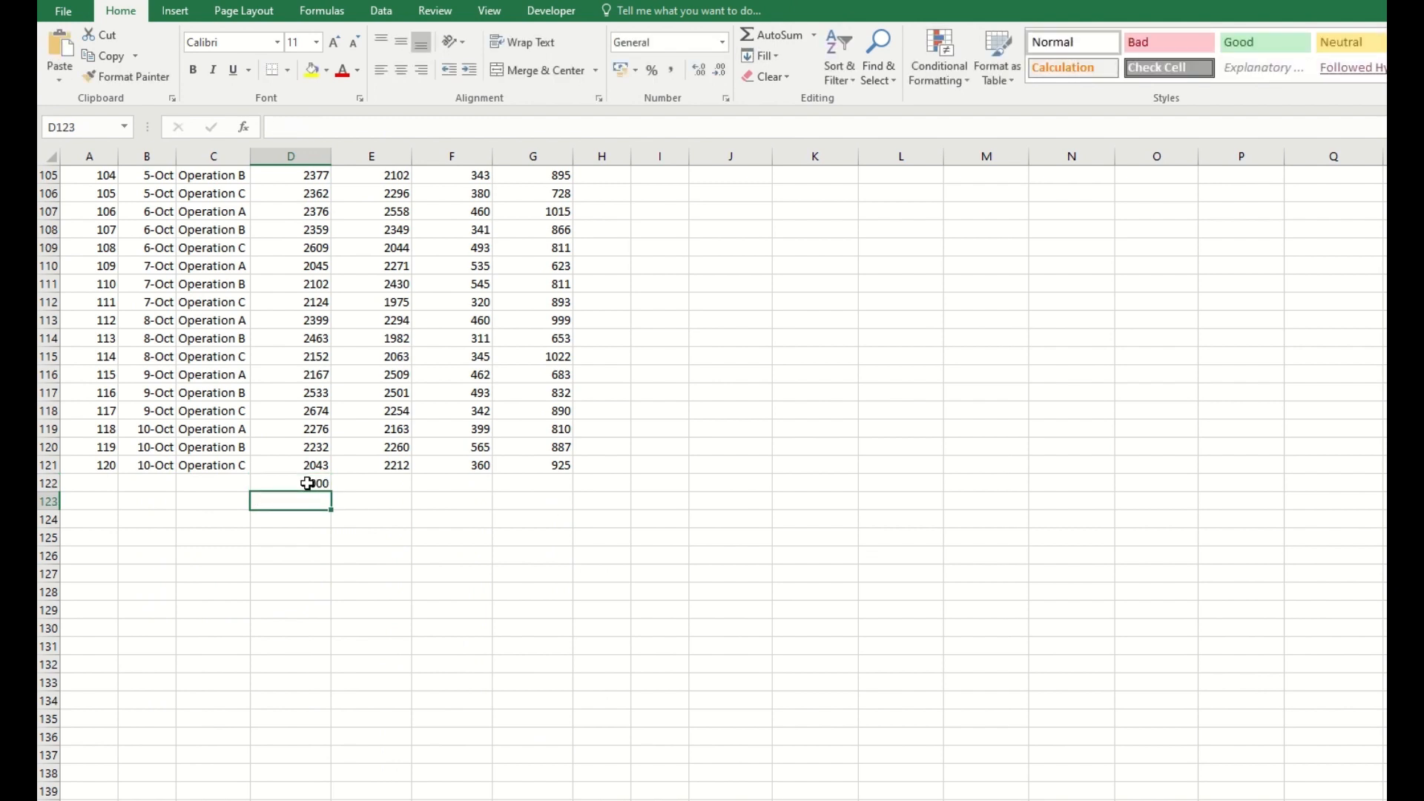
left_click(307, 483)
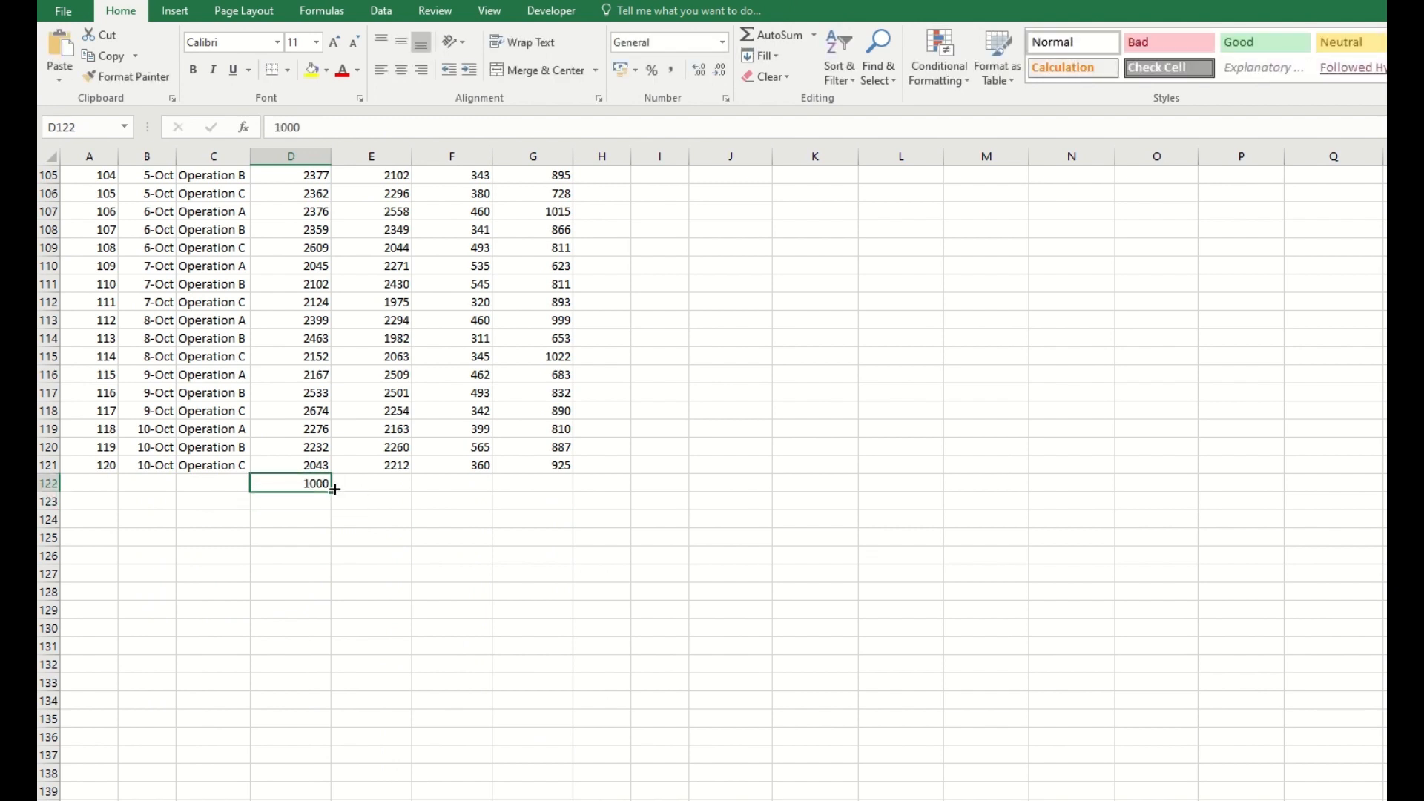
left_click_drag(331, 492, 579, 582)
left_click(382, 556)
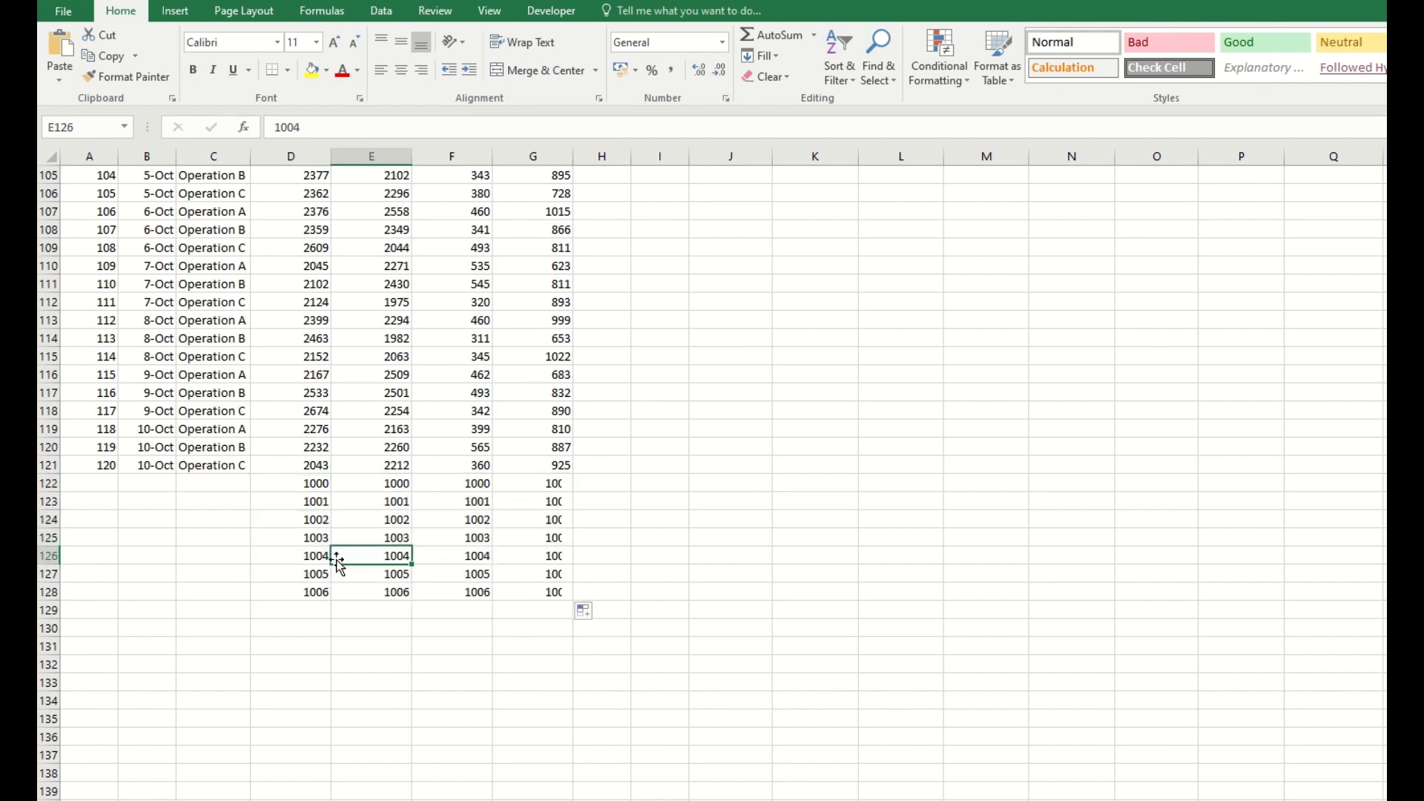
Return to the top of the sheet and check the count in I1 and the dynamic table against the added rows
left_click(794, 427)
key("ctrl+Up")
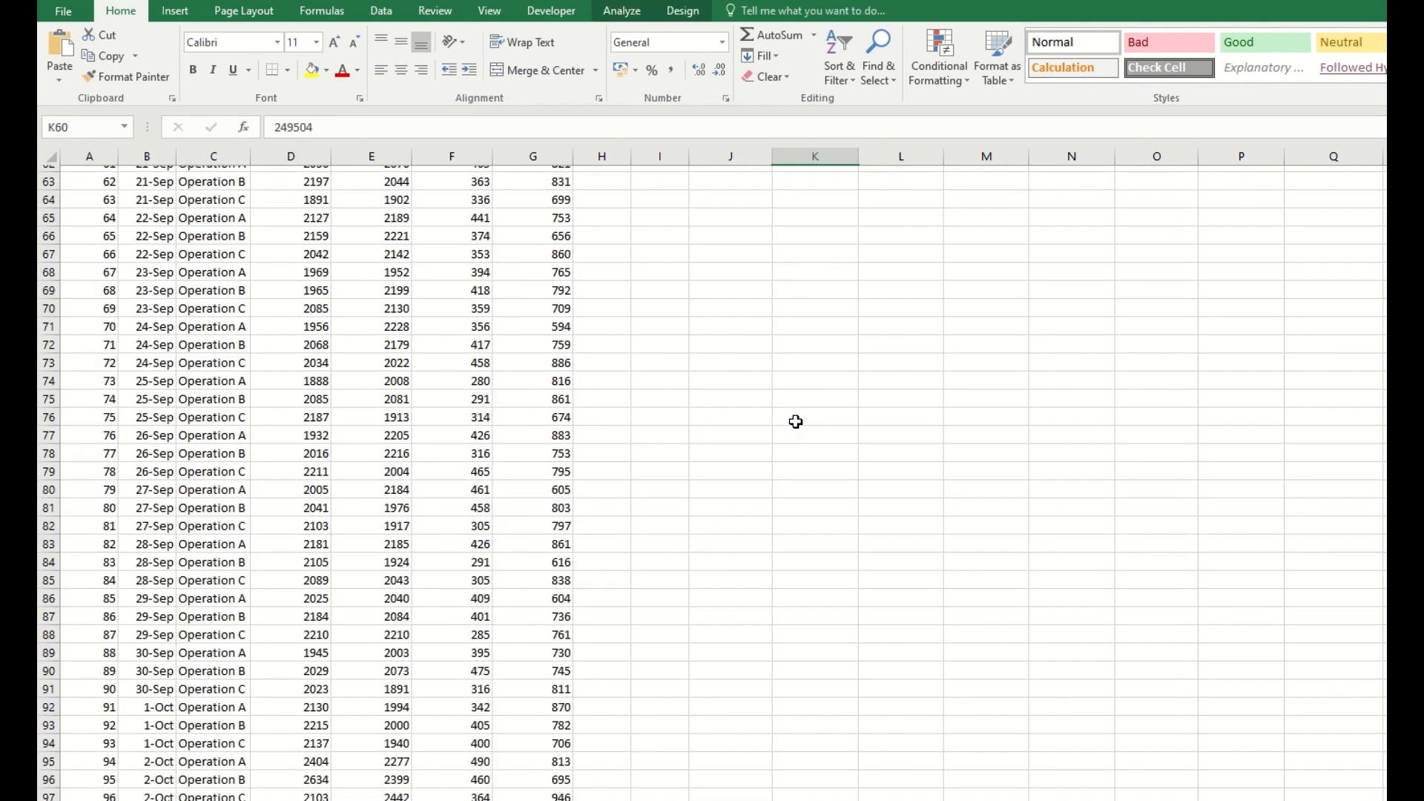
scroll(795, 421, "up", 9)
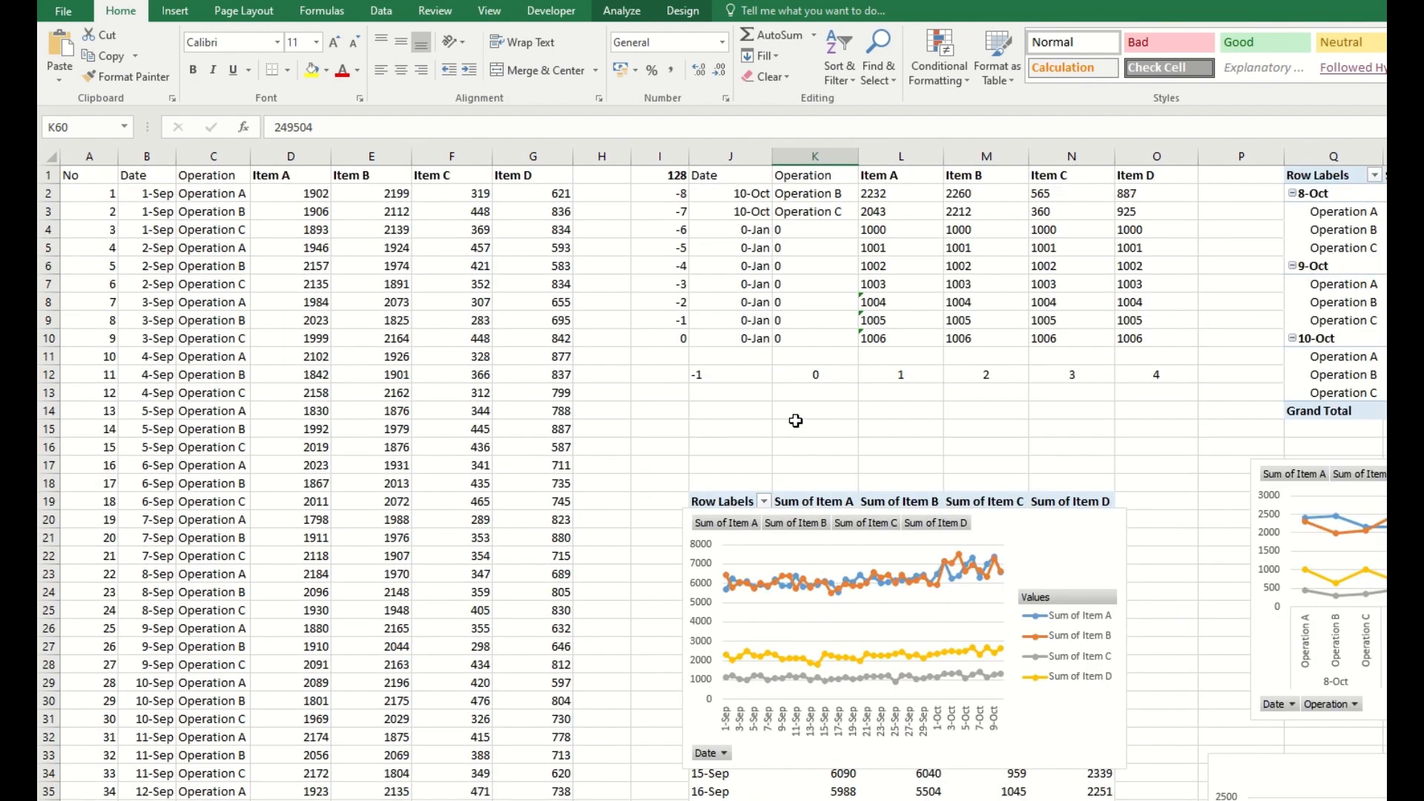
left_click(801, 232)
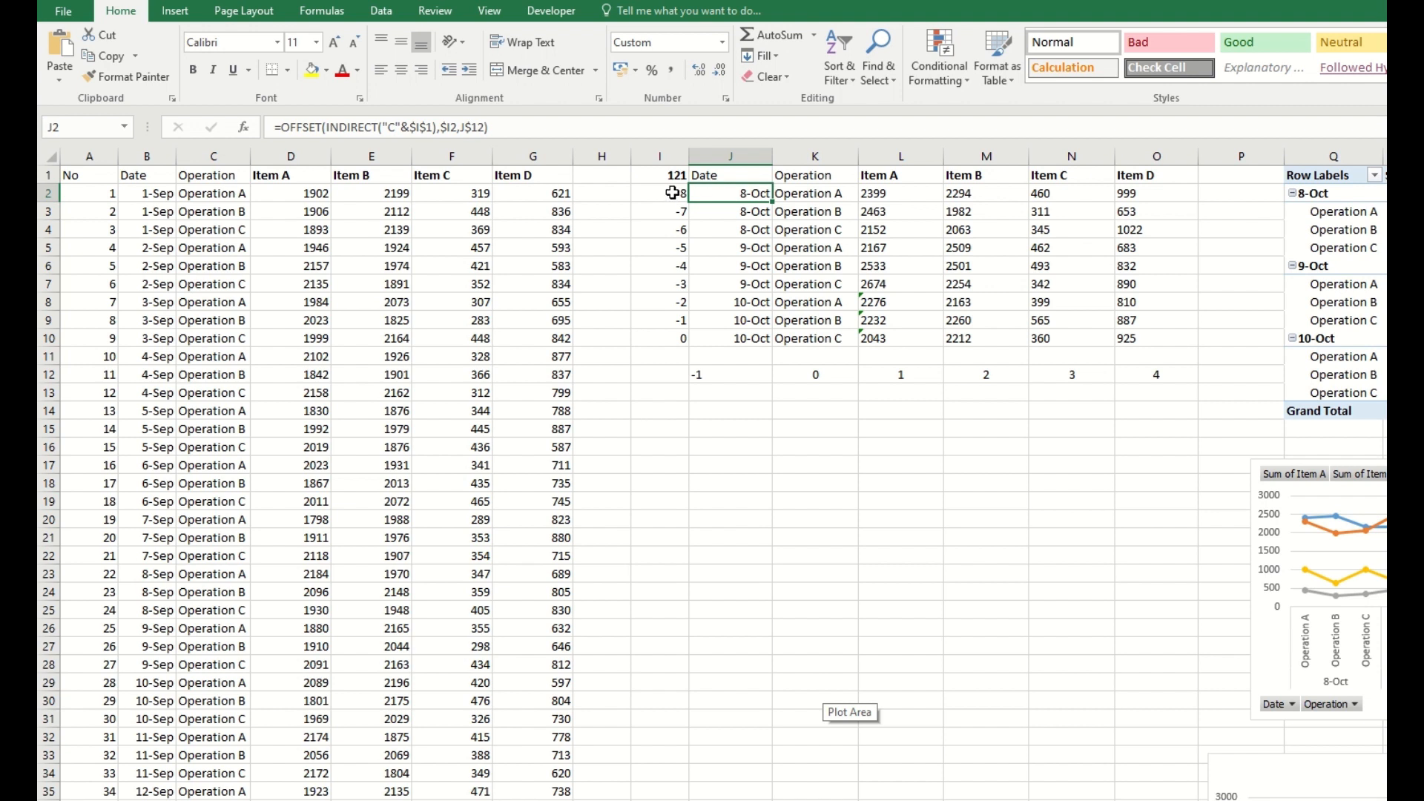
Move the column offsets from J12:O12 to J29:O29 and fill the row offsets in I2:I21 with -19 to 0
left_click_drag(747, 373, 1160, 686)
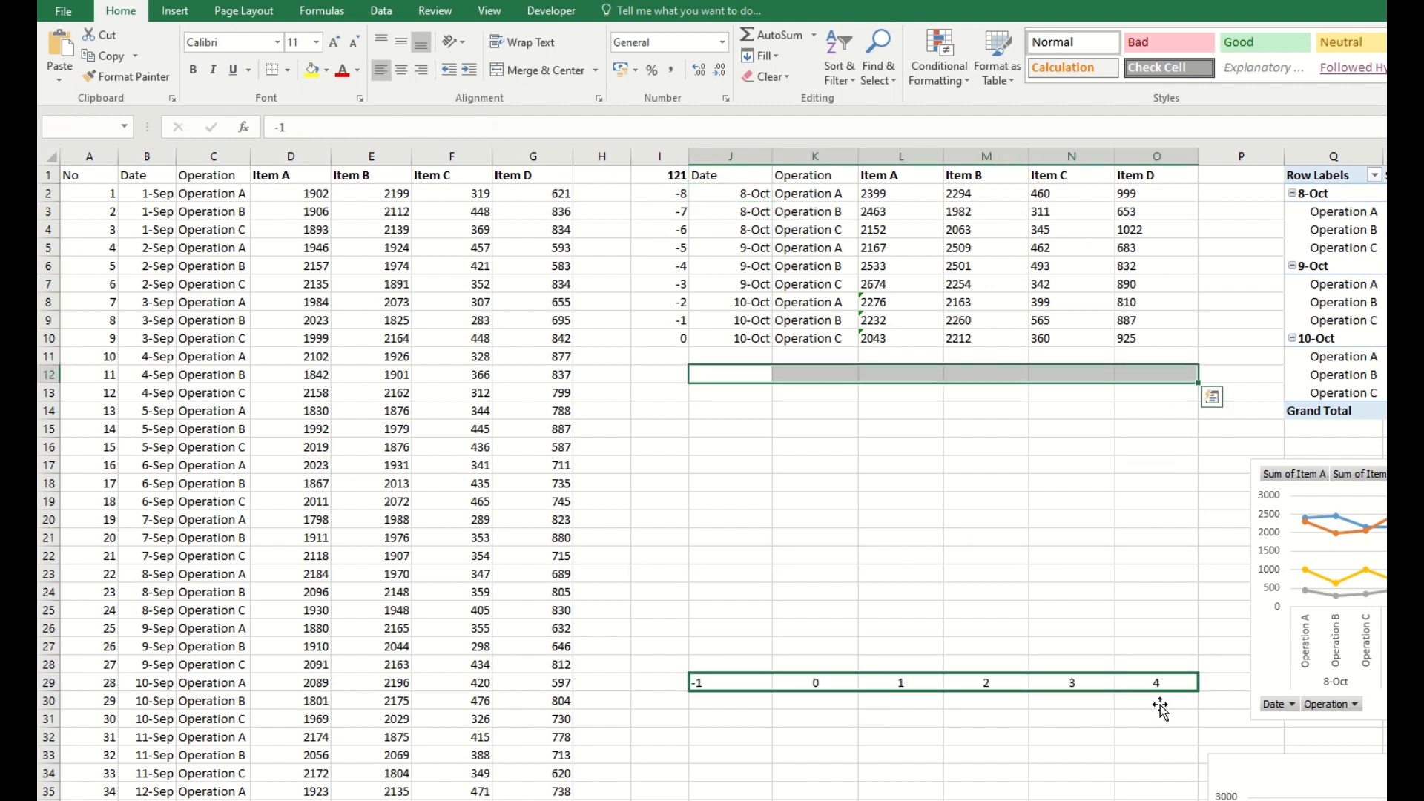
left_click(665, 191)
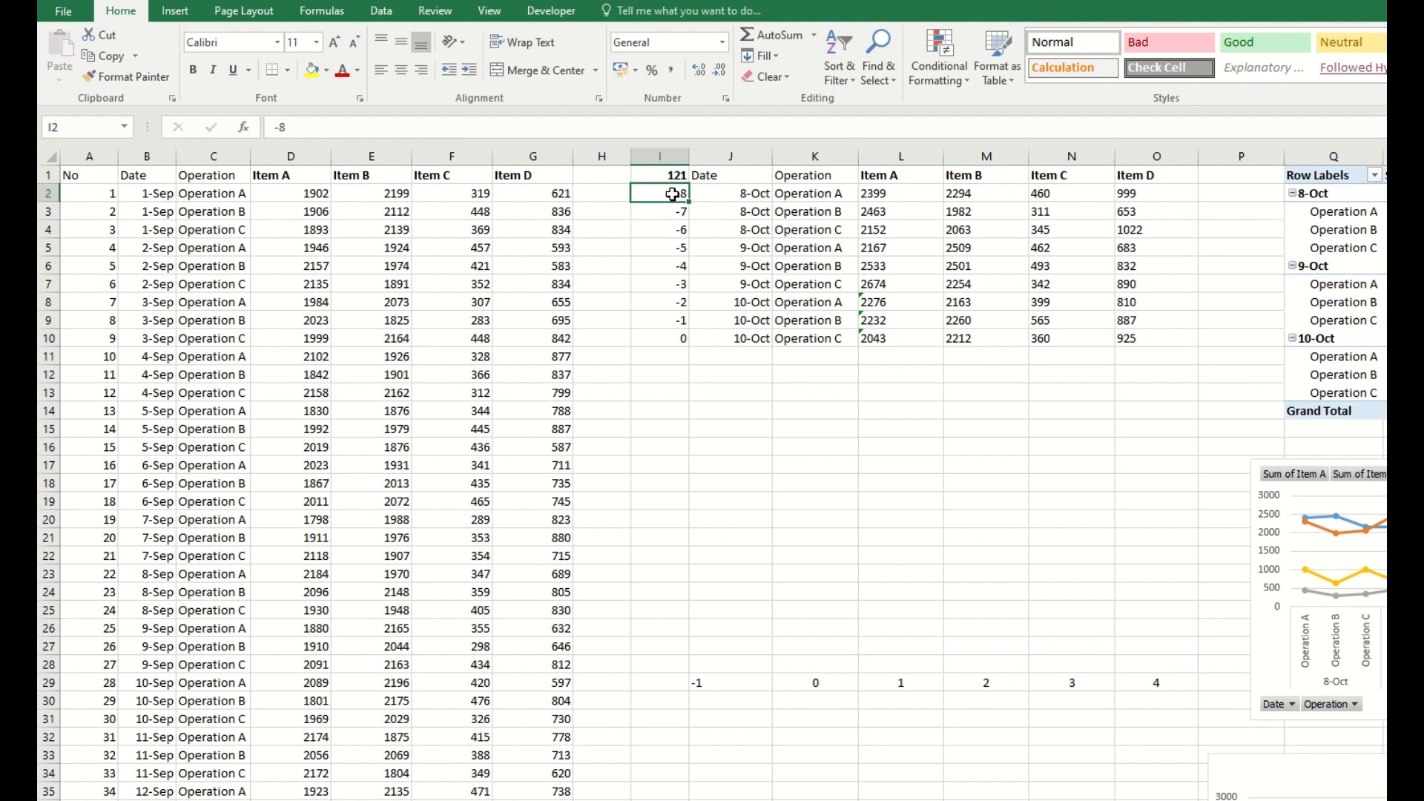
type("-9")
key("Return")
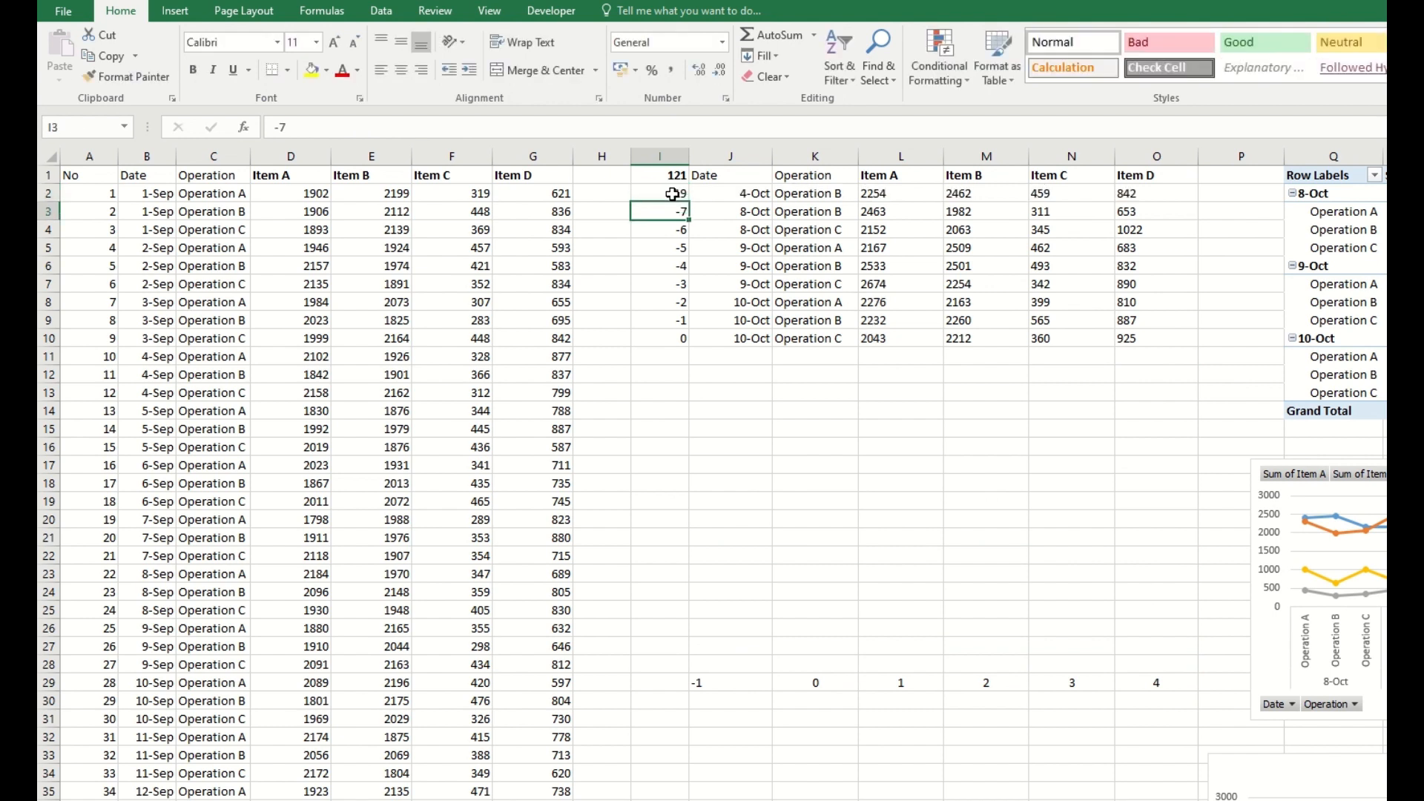
type("-18")
key("Return")
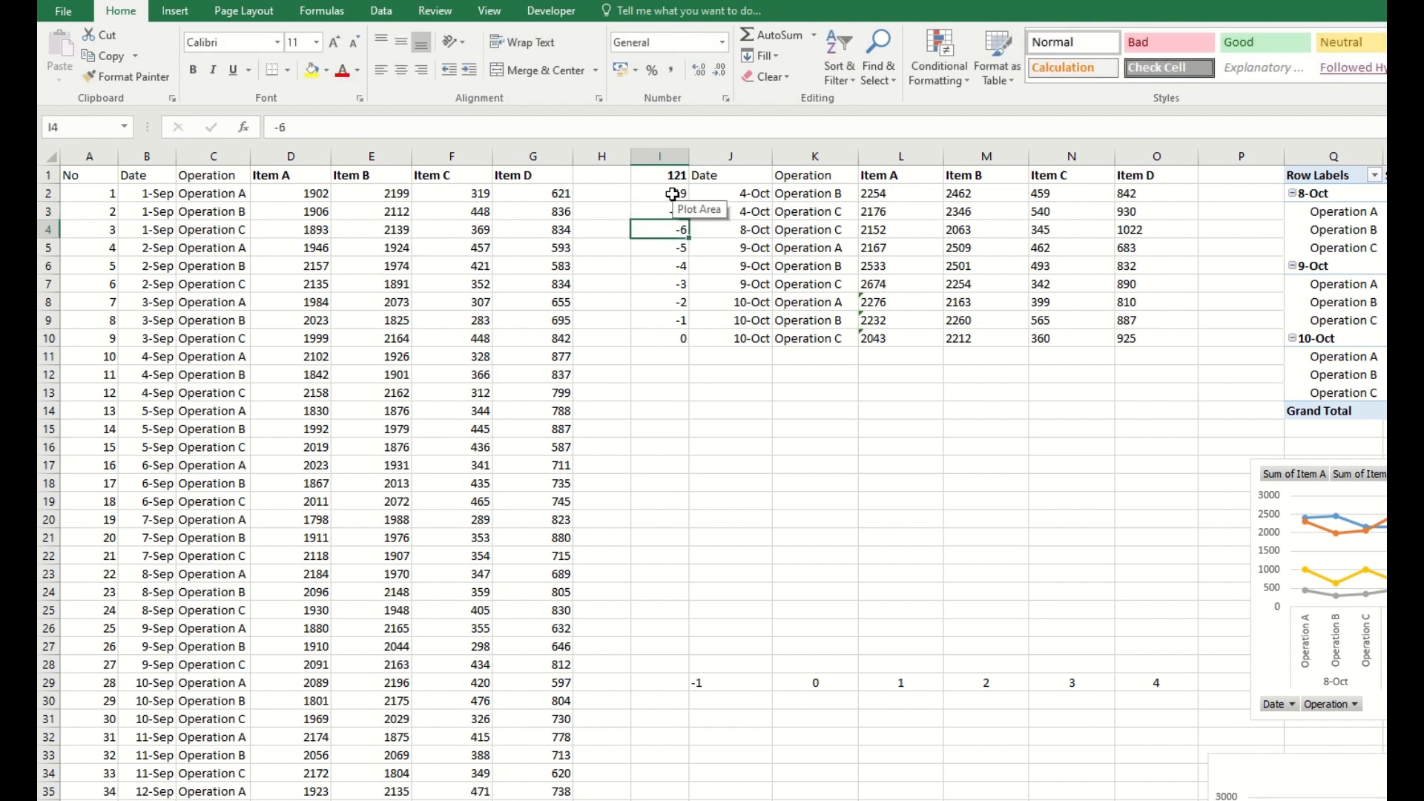
left_click_drag(670, 200, 676, 547)
left_click(749, 474)
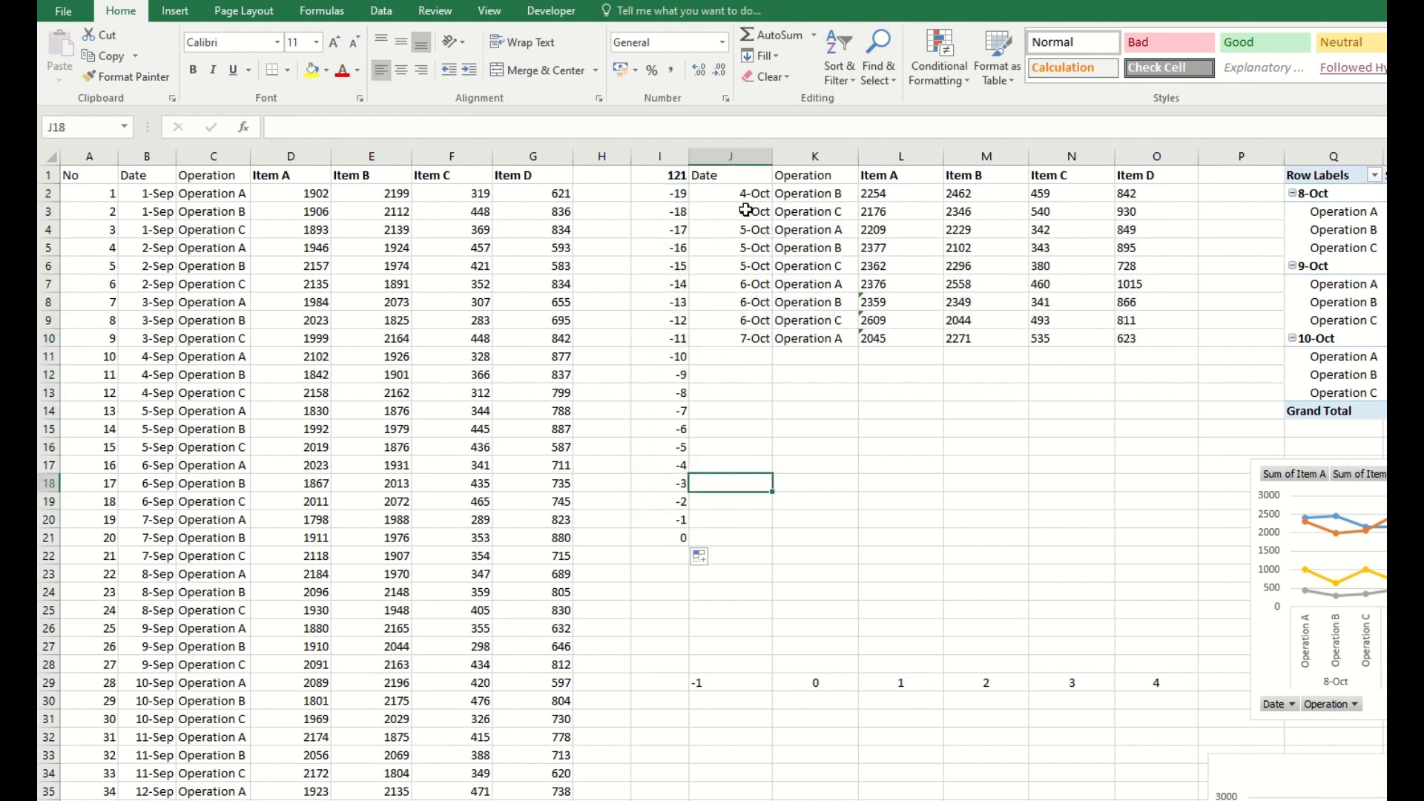
Review the OFFSET formula in J2, fill it across J2:O21, and check the copied formula in K21
left_click(729, 191)
double_click(729, 190)
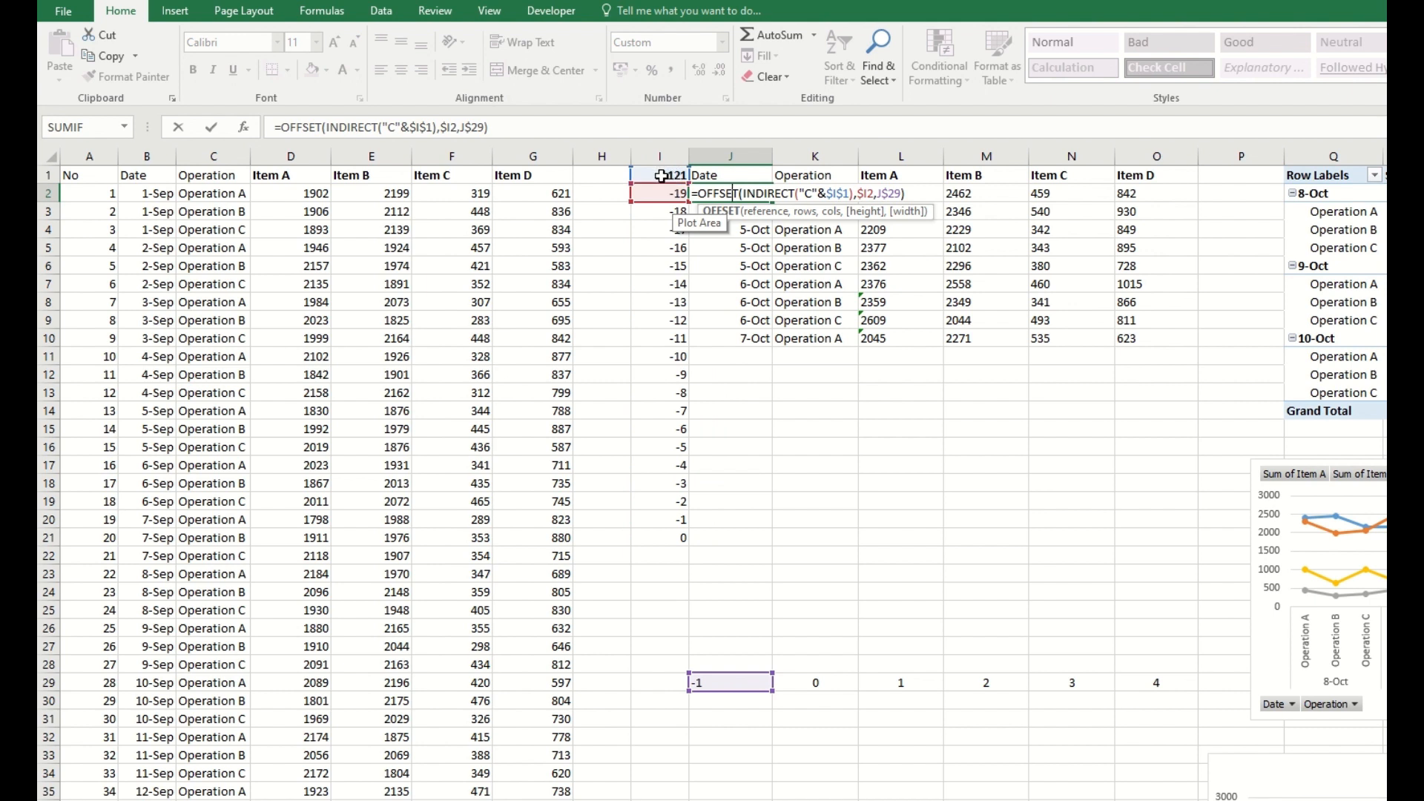
key("Return")
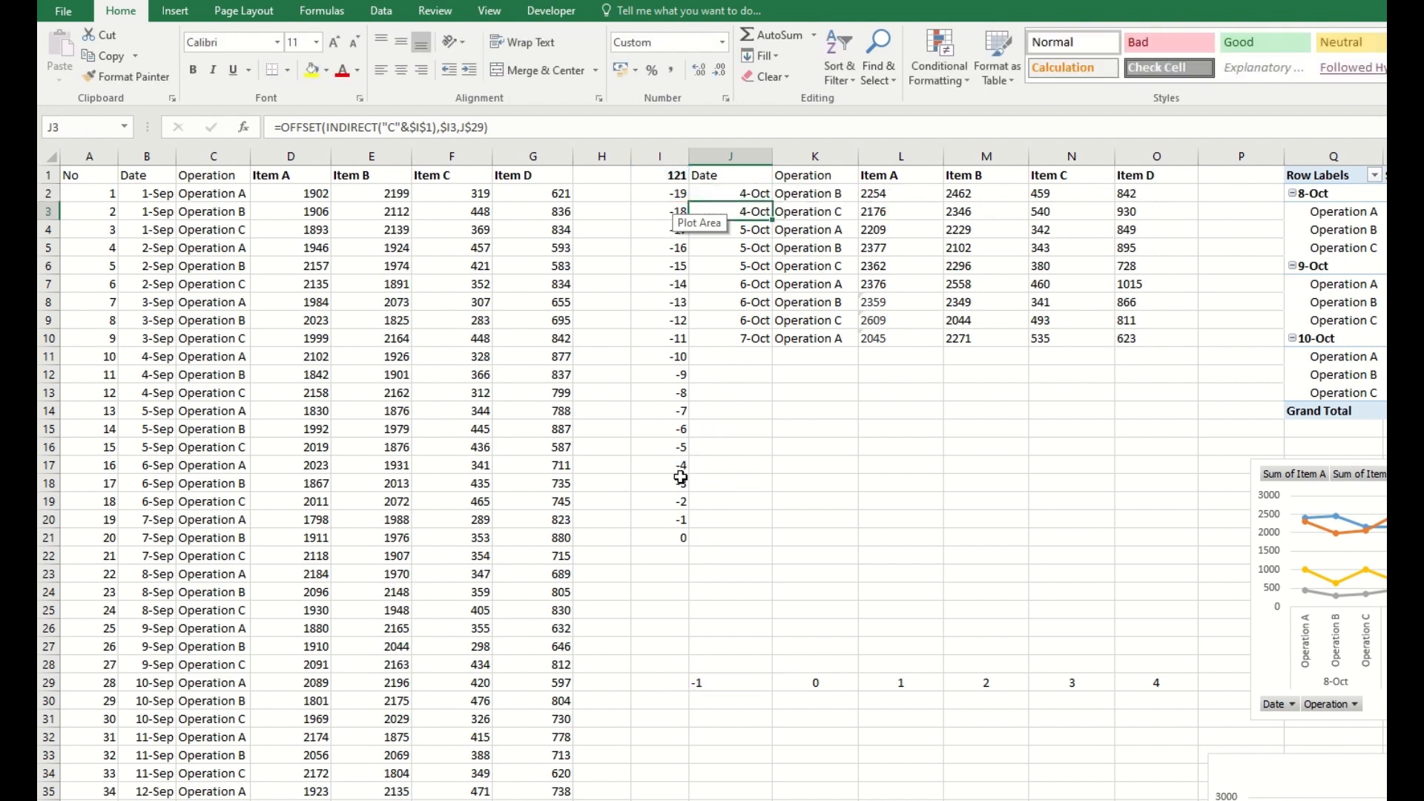
left_click_drag(757, 194, 1167, 546)
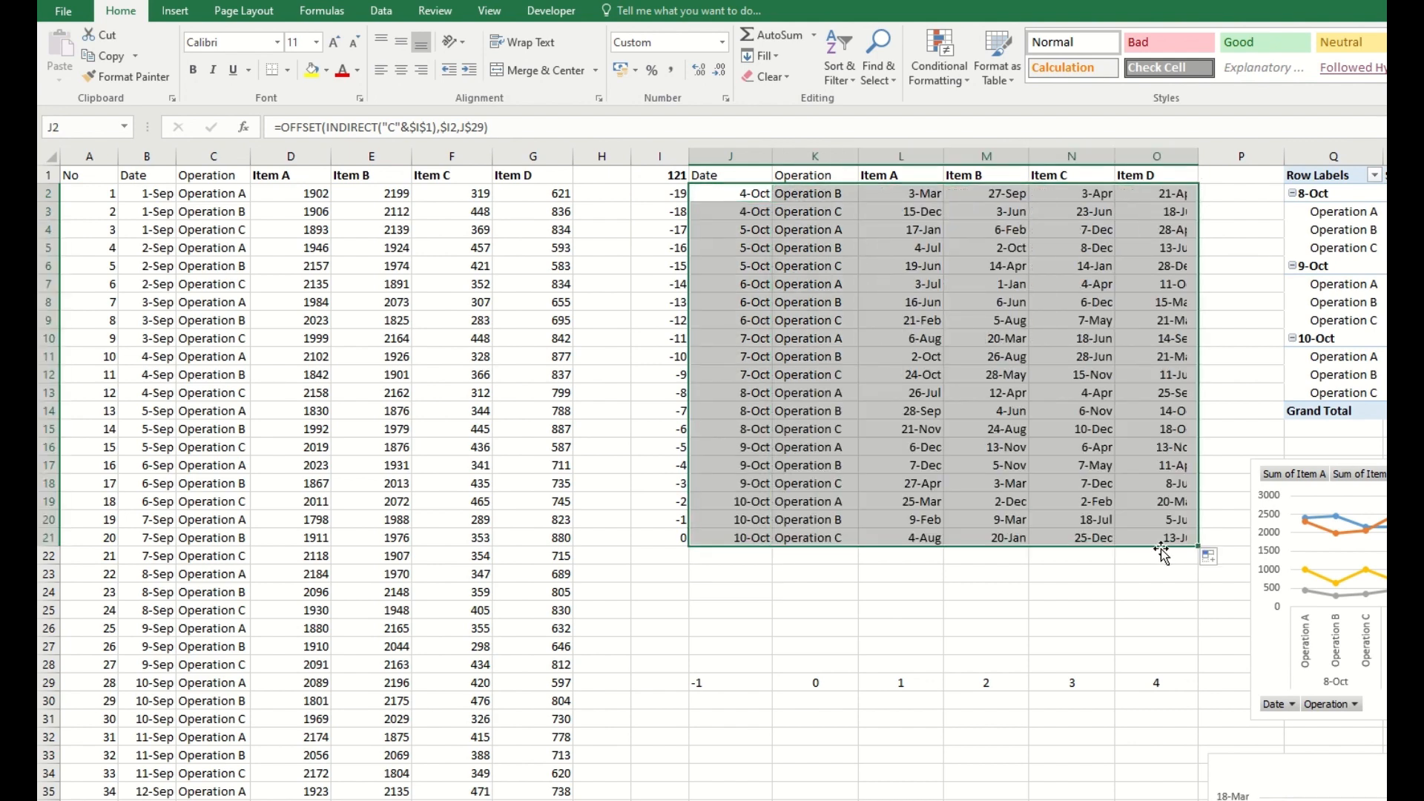
left_click(826, 532)
double_click(825, 537)
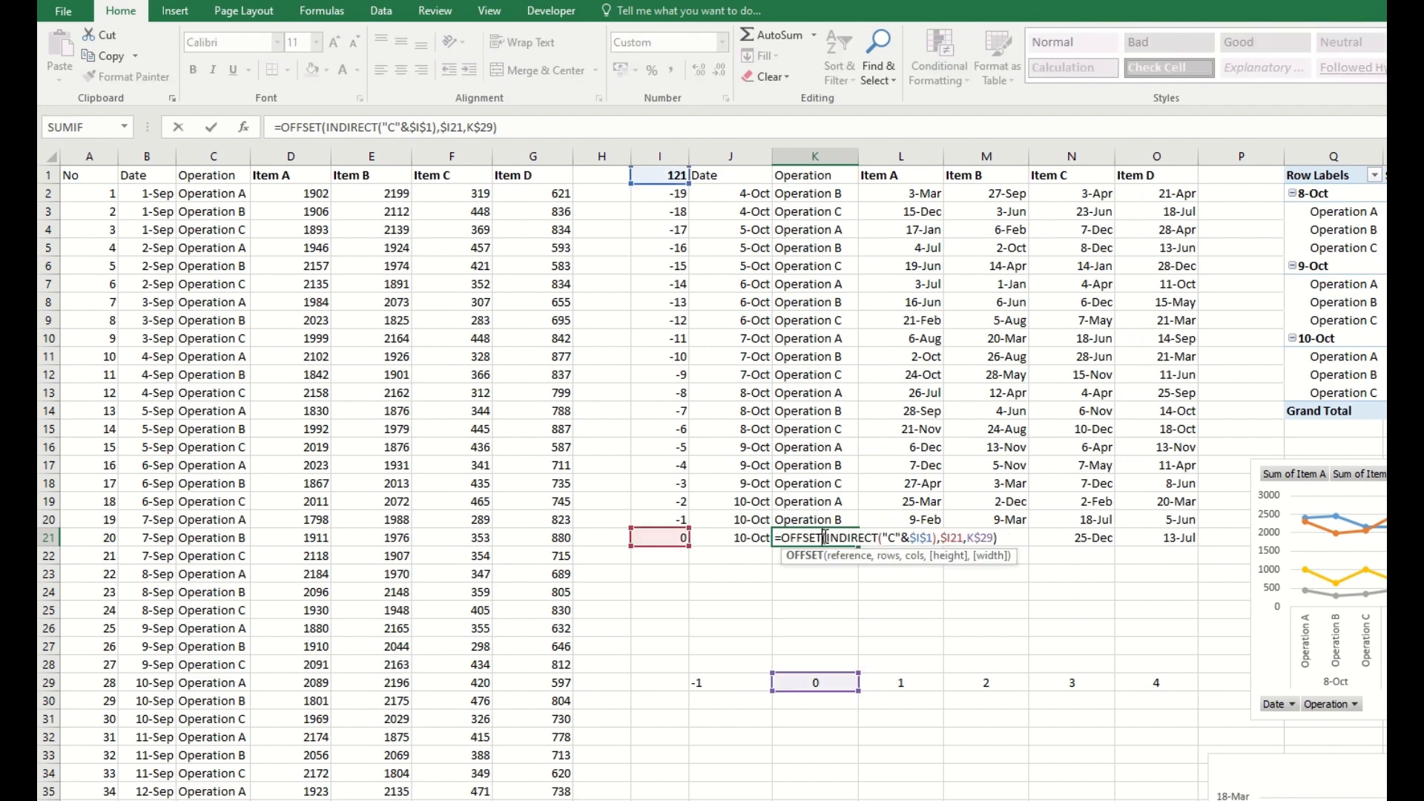
key("Escape")
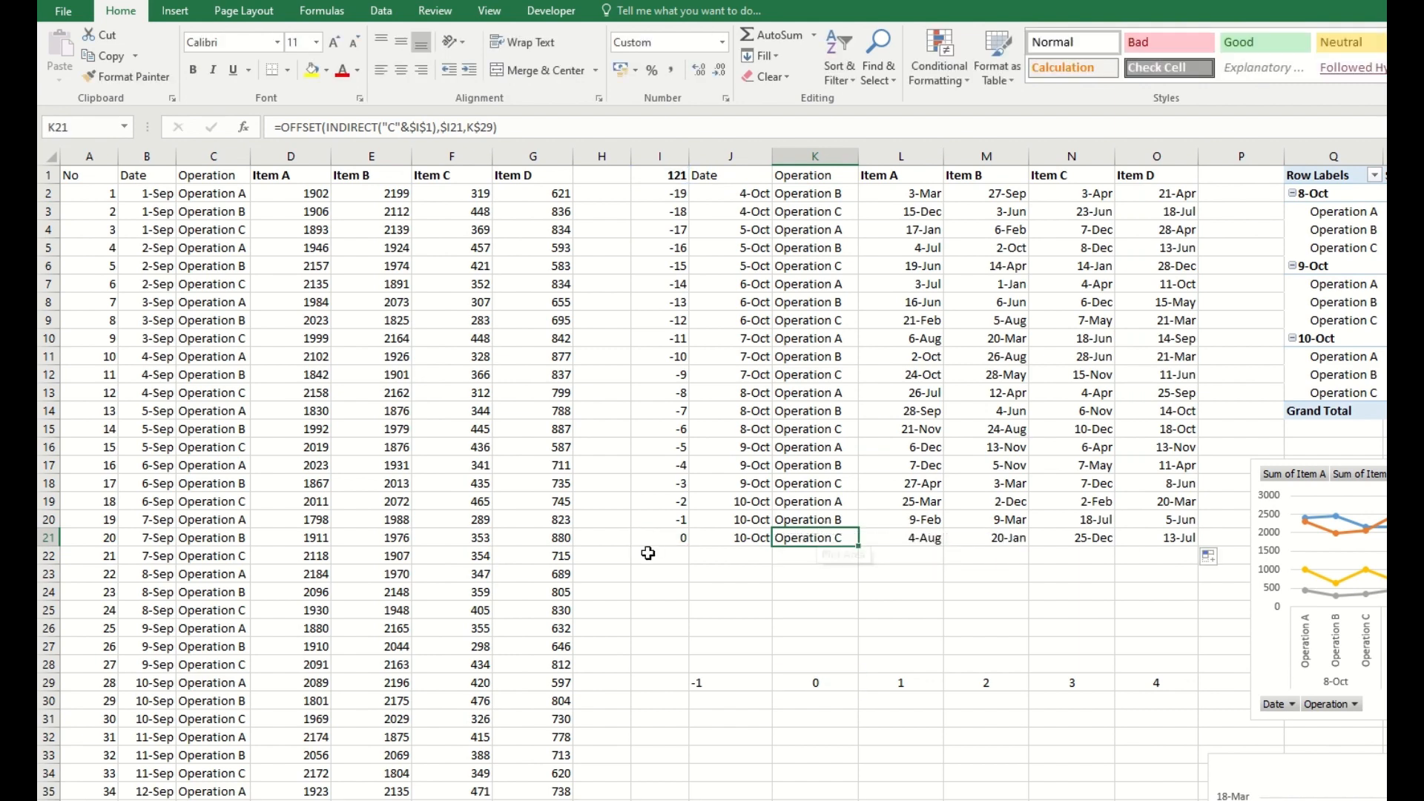
Add test records below the source data by entering 200 in D122 and copying it across D122:G128
left_click(316, 502)
key("ctrl+Down")
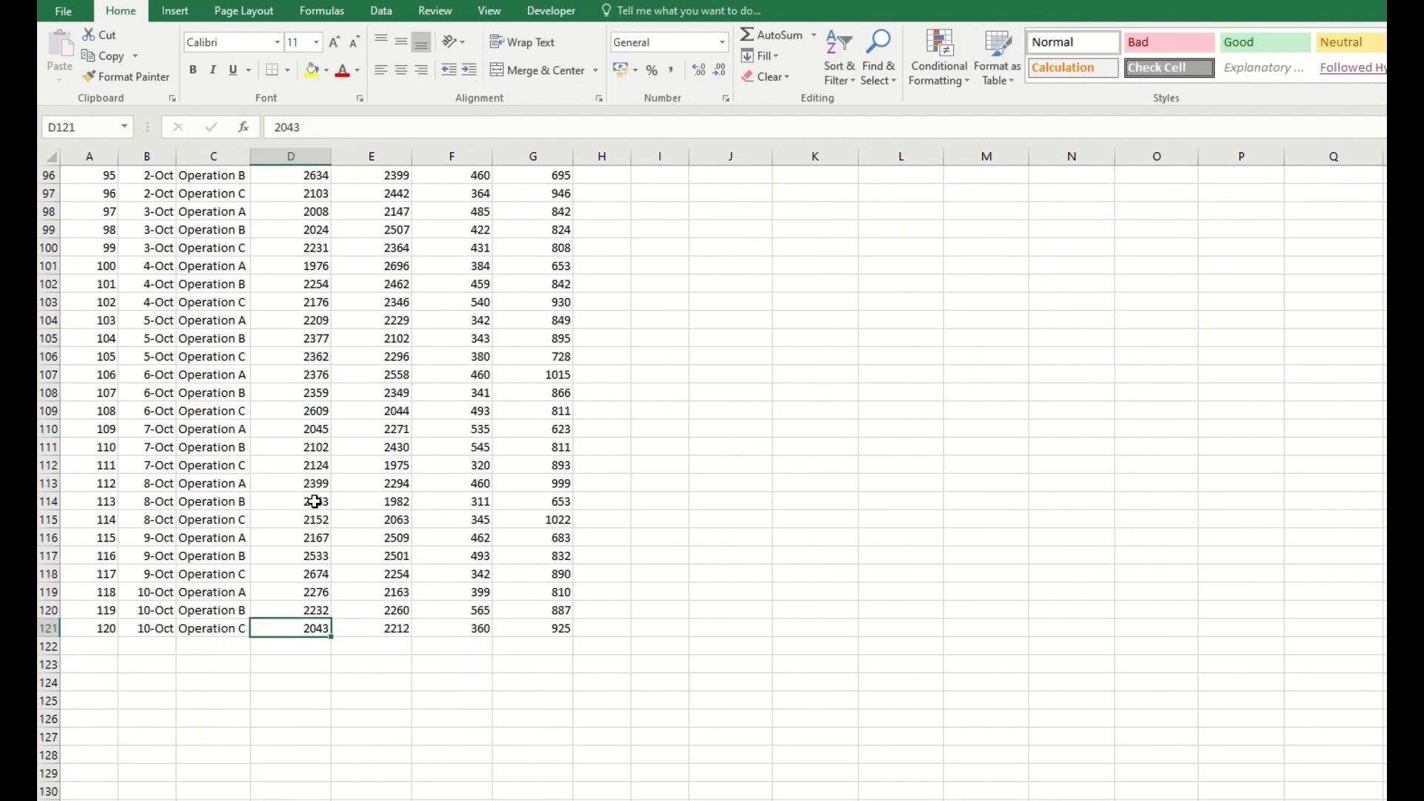
left_click(309, 540)
type("100")
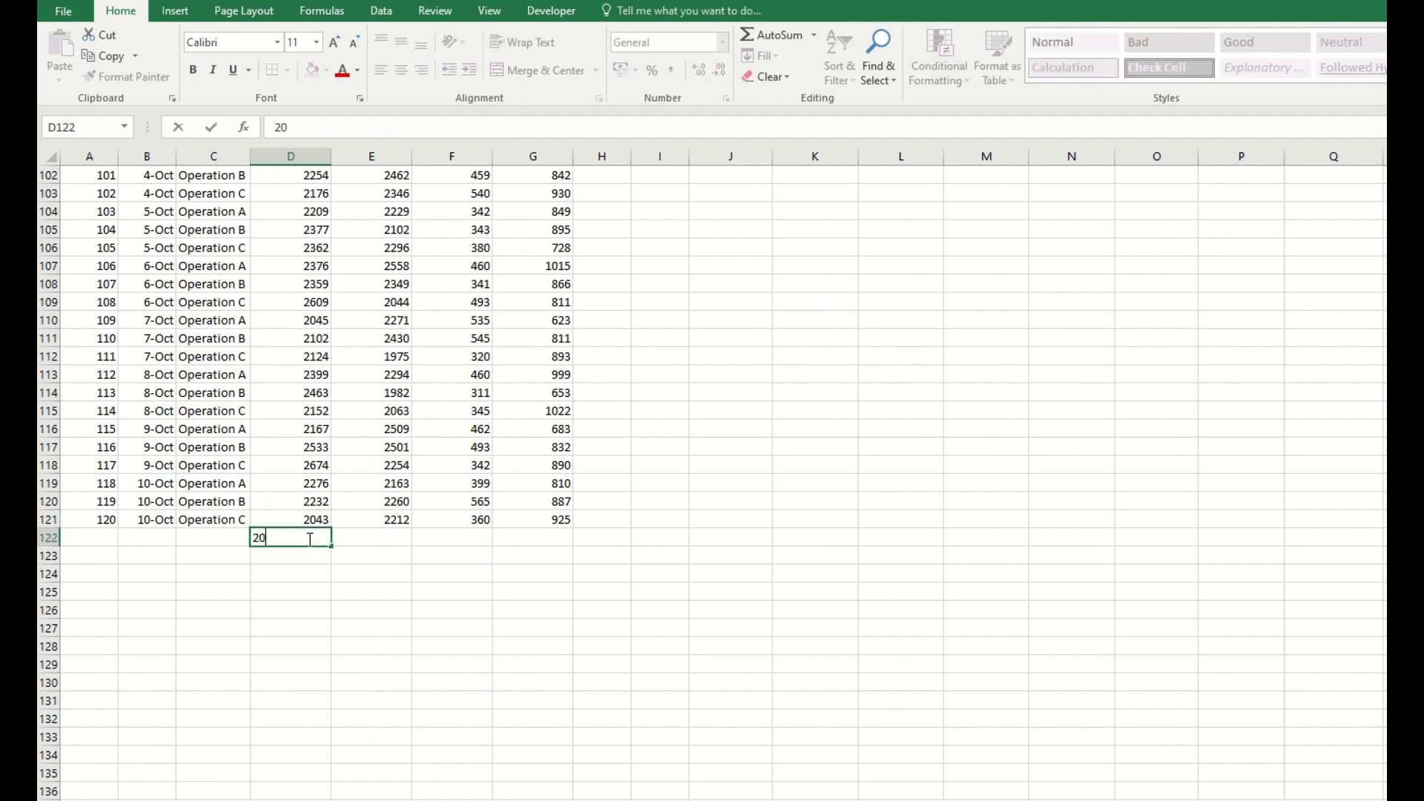
key("Return")
left_click(308, 539)
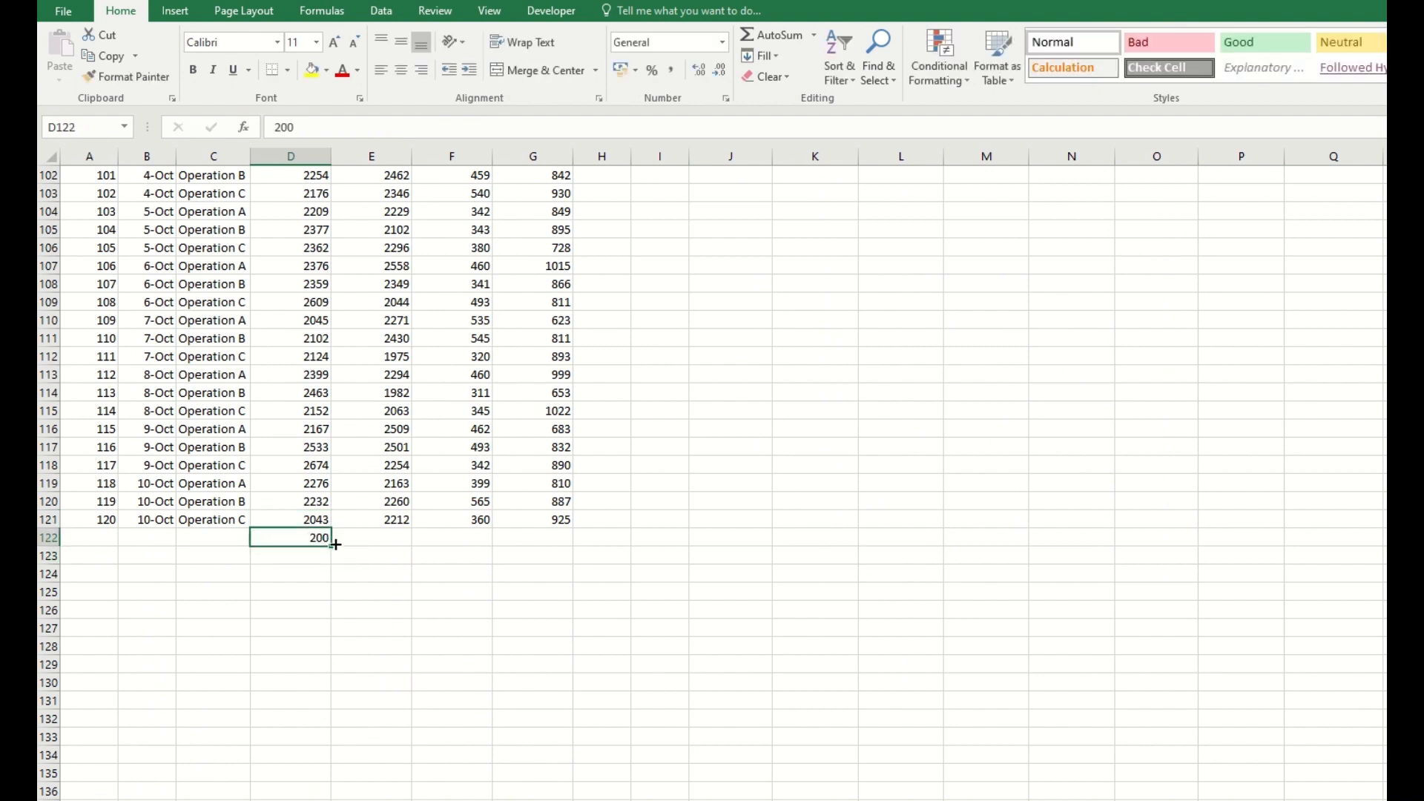
left_click_drag(336, 544, 562, 655)
left_click(913, 407)
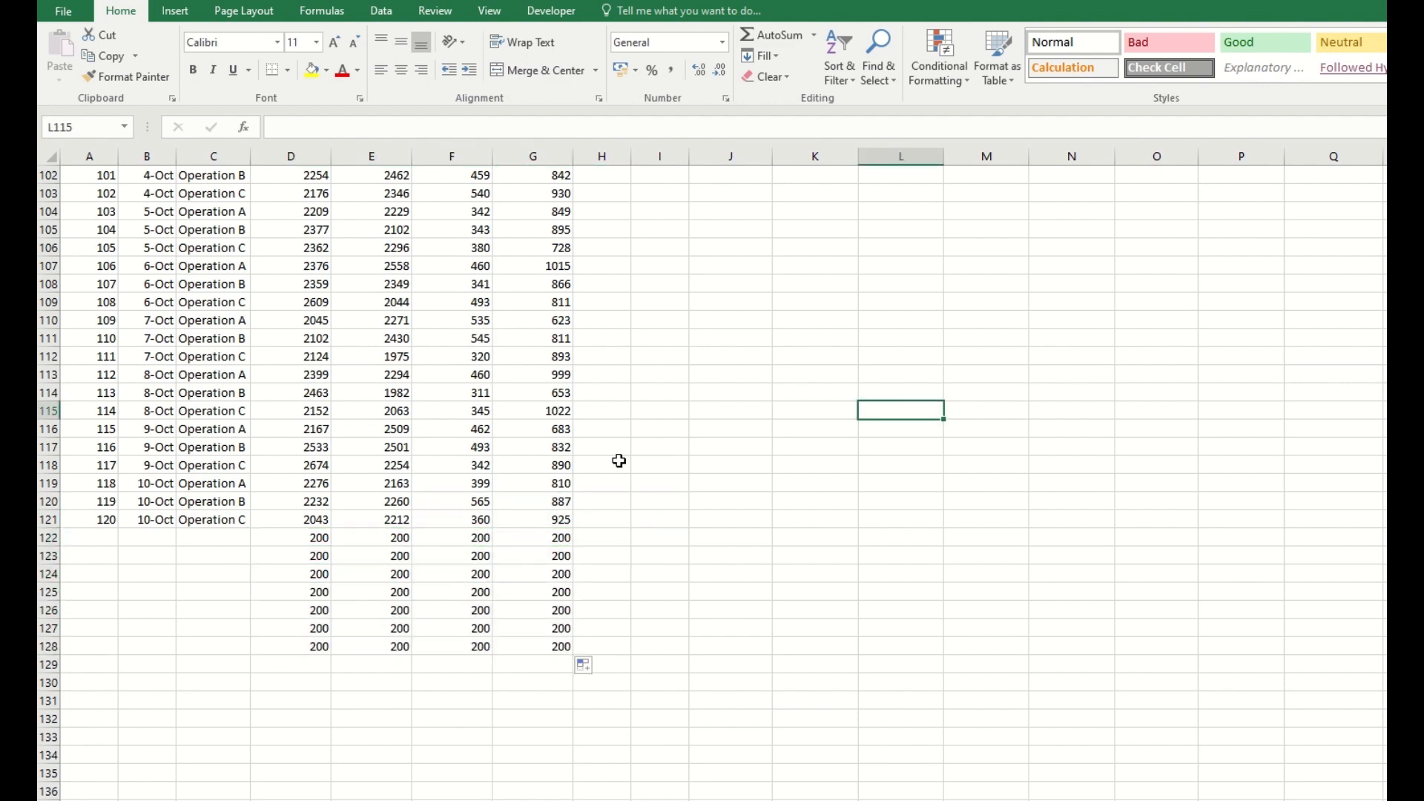
Return to the dynamic table and set the number format of the item values in L2:O21 to General
key("ctrl+Up")
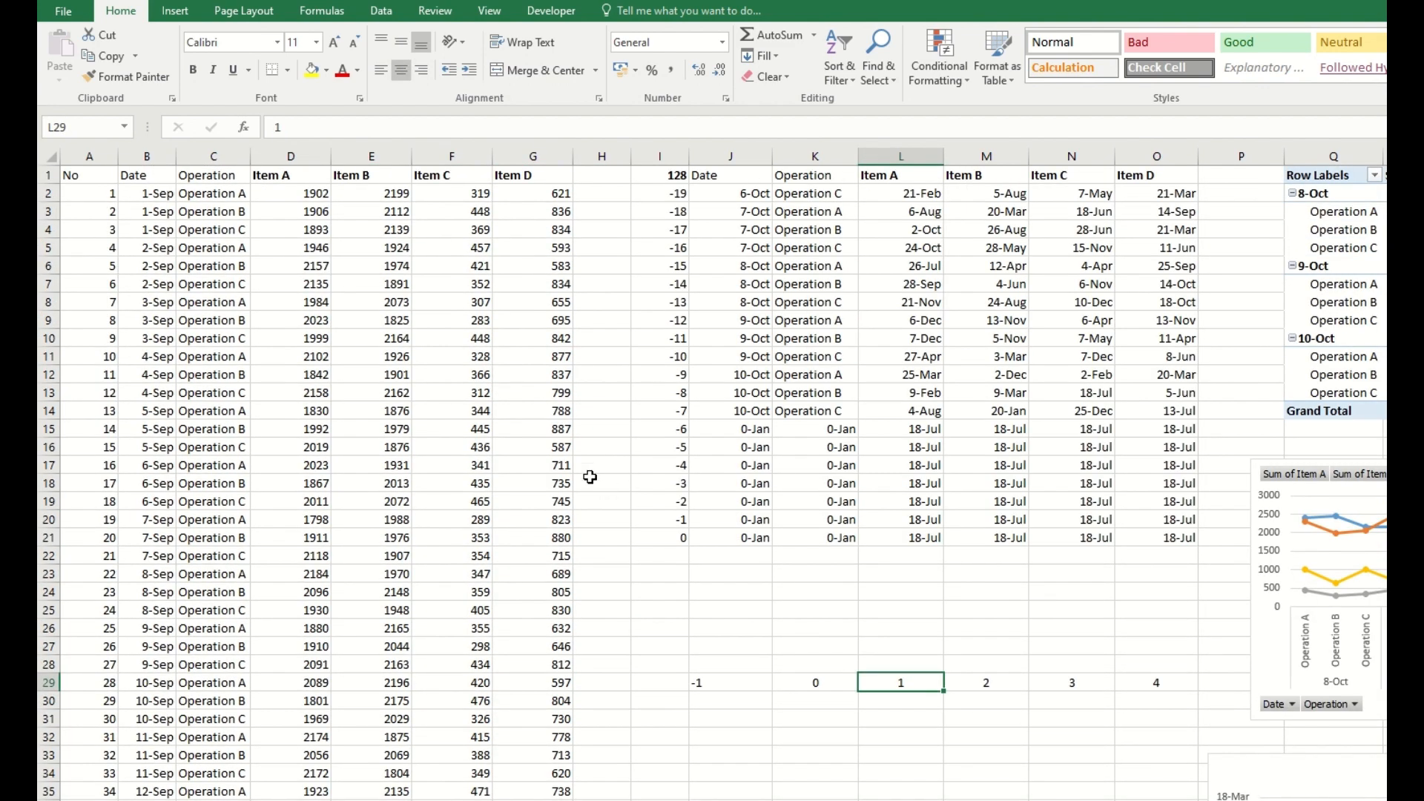
left_click(887, 435)
left_click_drag(887, 436, 1157, 523)
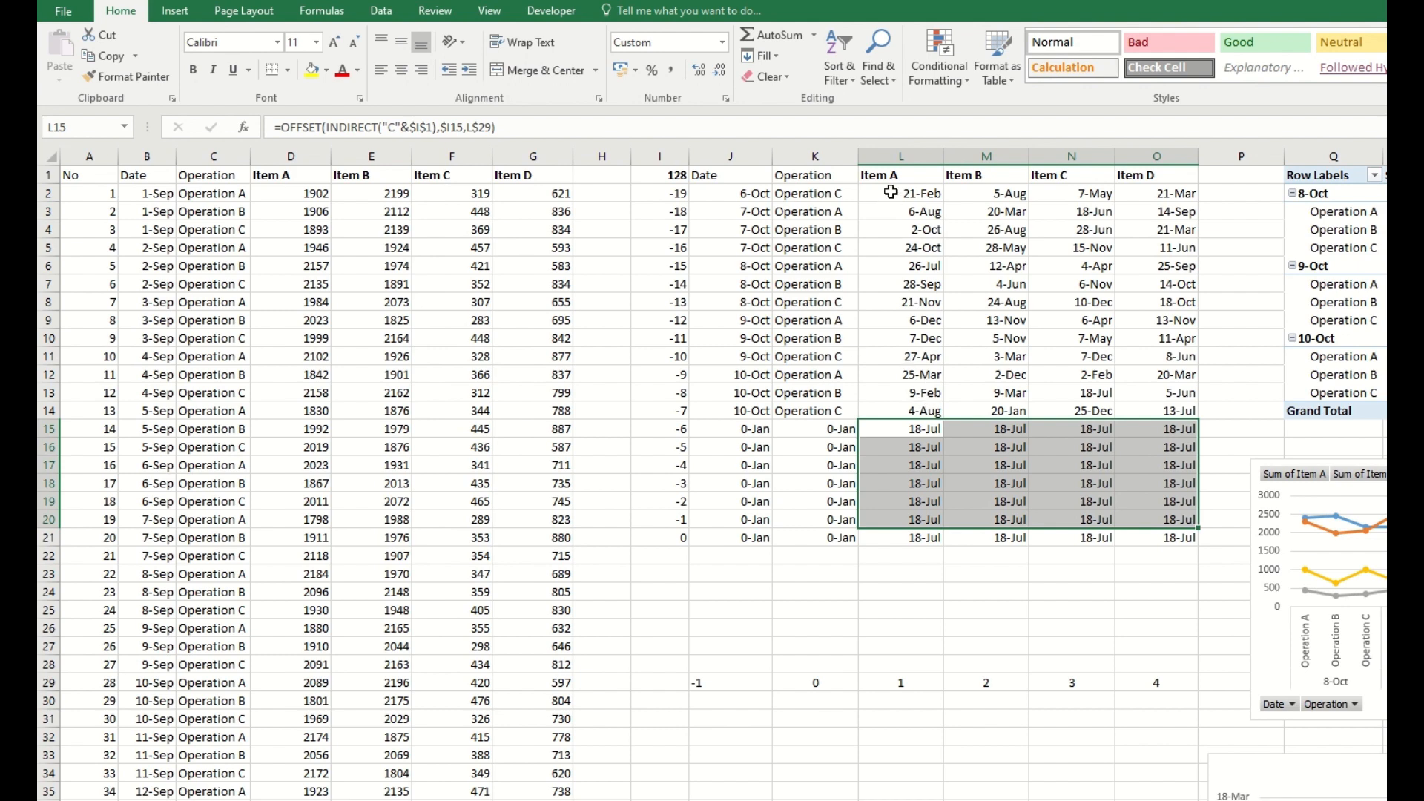
left_click_drag(890, 192, 1157, 537)
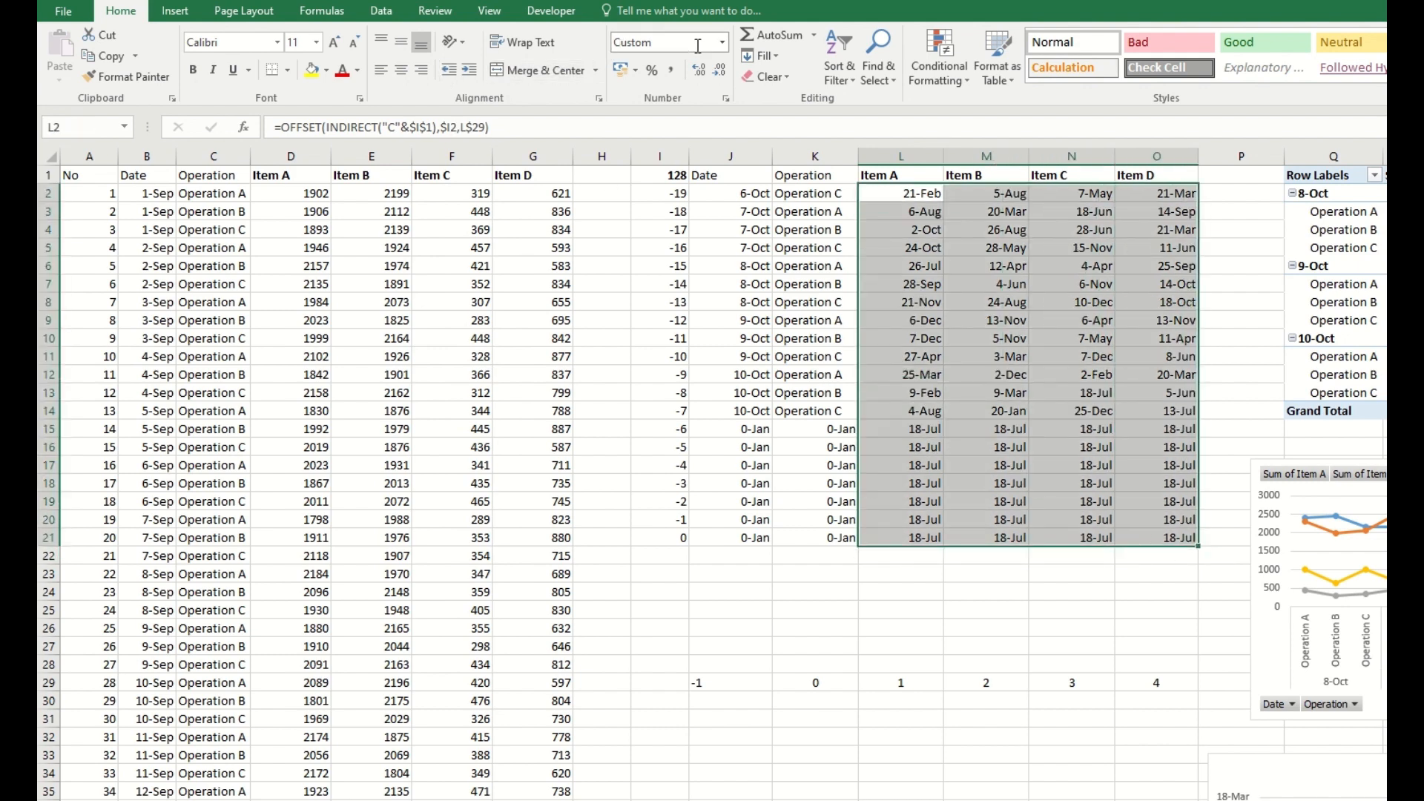
left_click(722, 43)
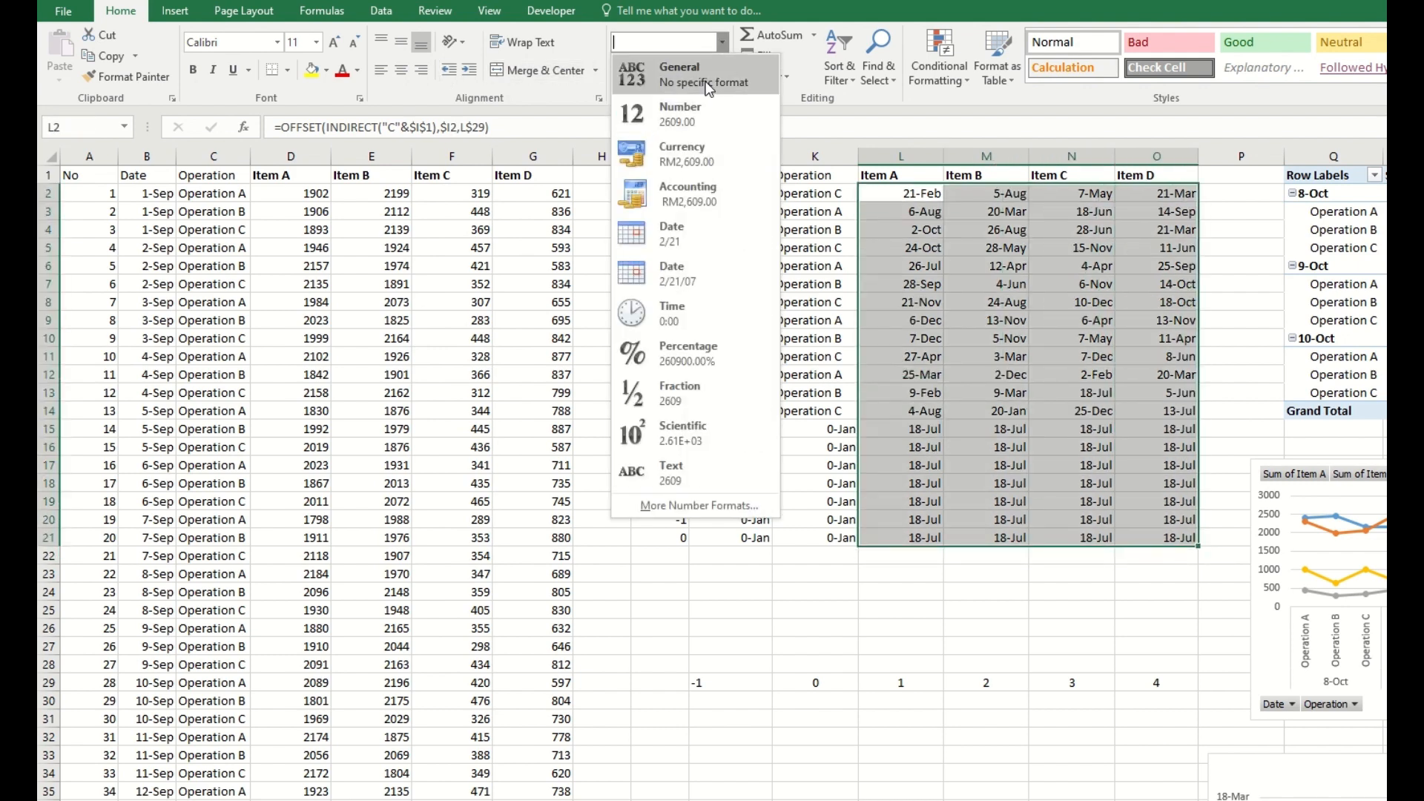
left_click(708, 74)
left_click(1017, 519)
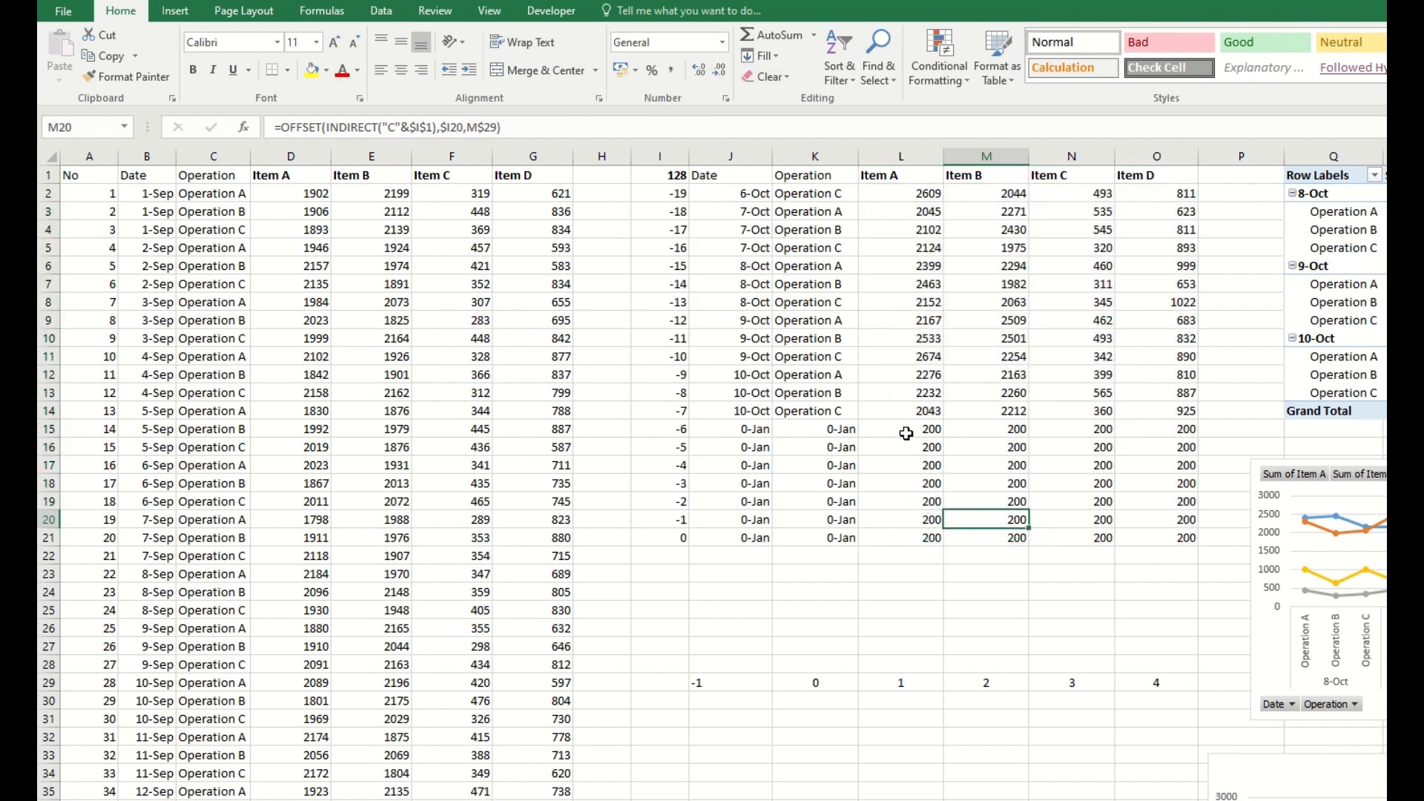
Examine the newly added records in the dynamic table's last rows and the row offsets in I2:I21 that retrieve them
left_click_drag(907, 433, 1177, 534)
left_click(1036, 520)
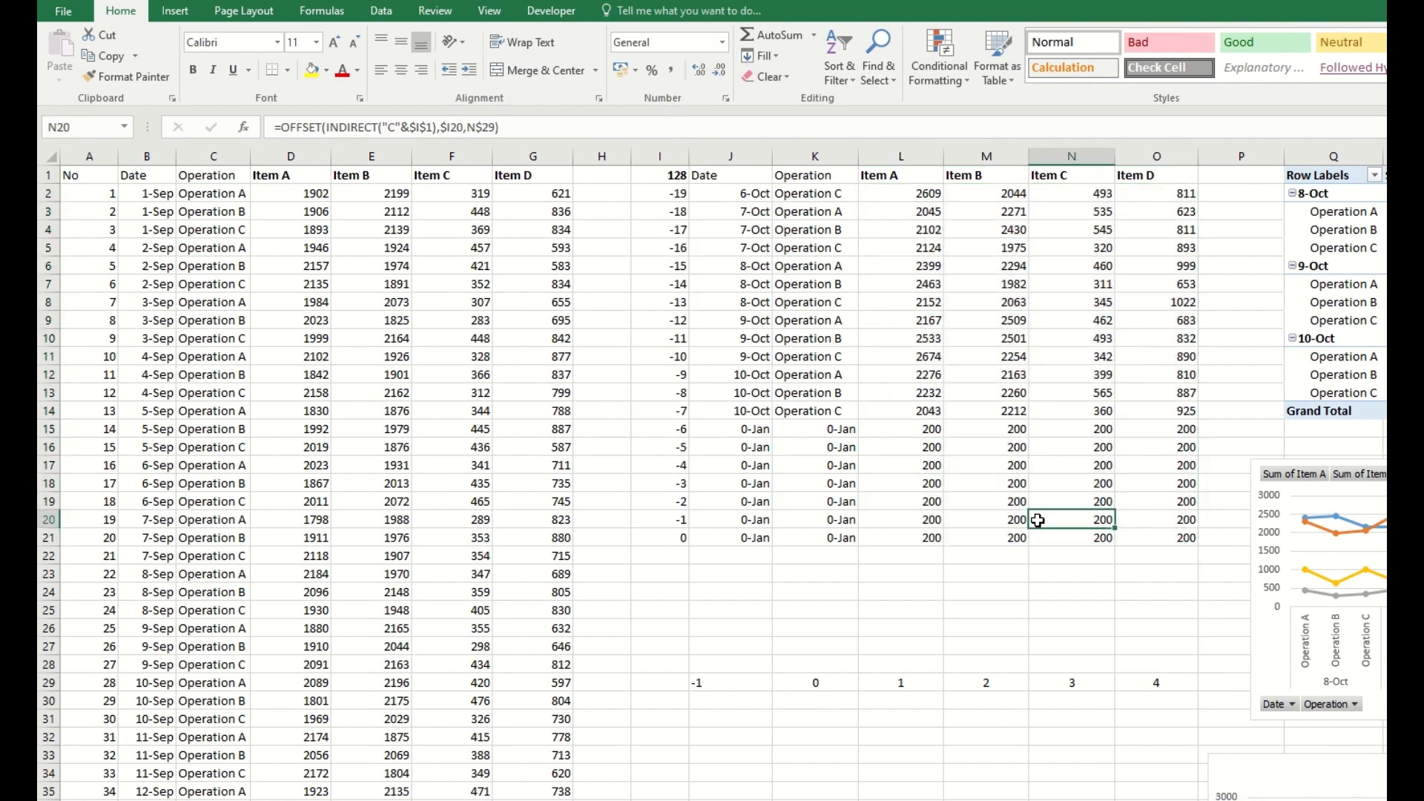
left_click(659, 192)
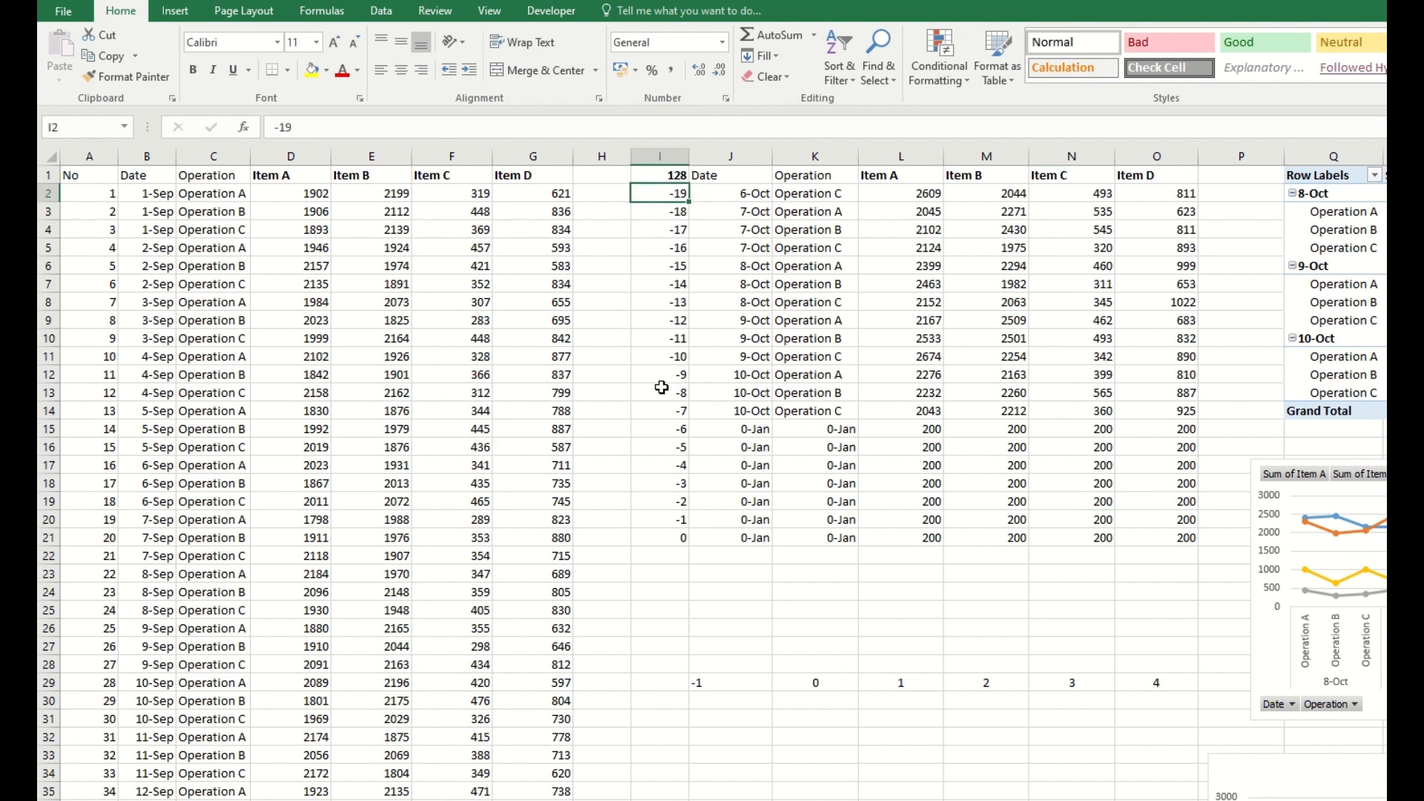
left_click_drag(660, 533, 662, 191)
left_click(651, 335)
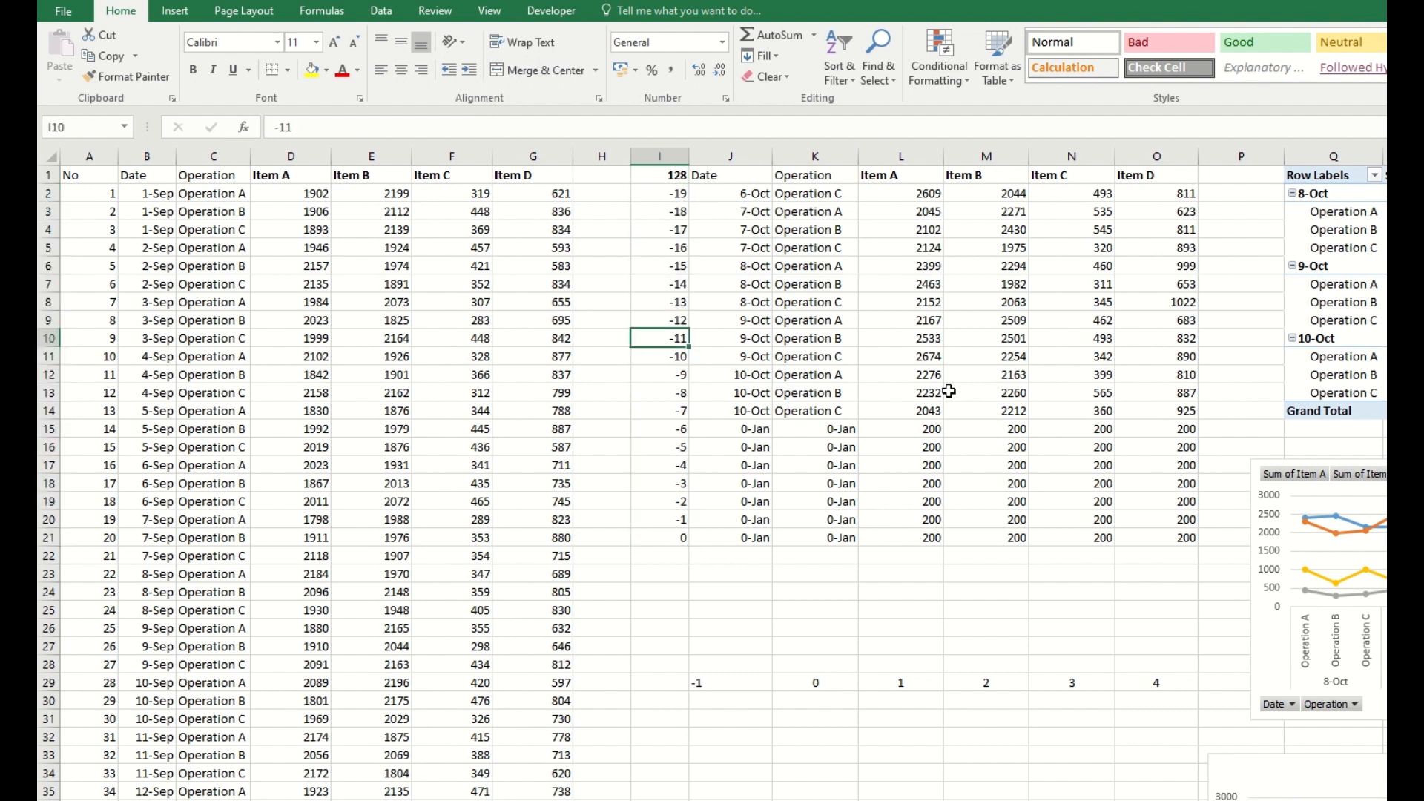
left_click(982, 431)
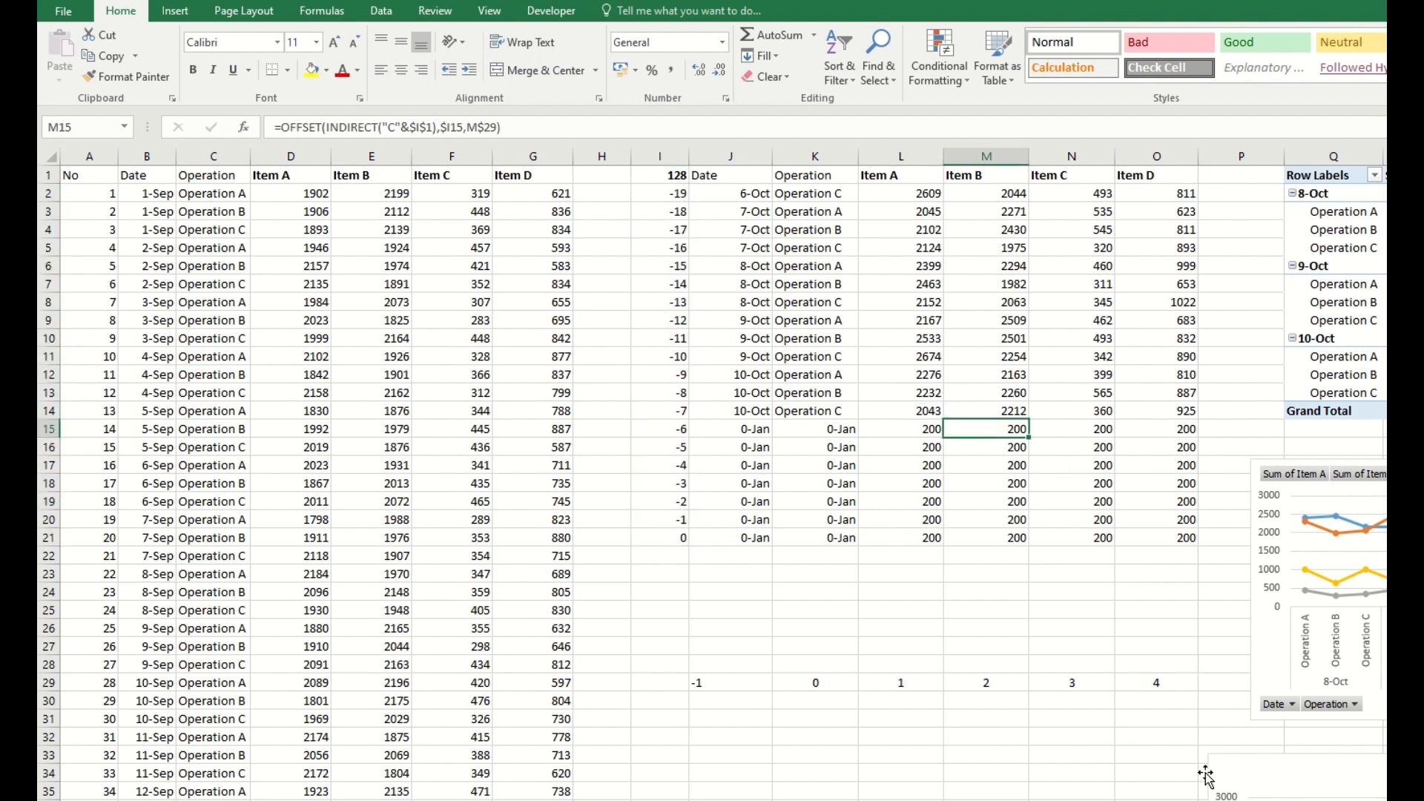
left_click_drag(691, 190, 1161, 531)
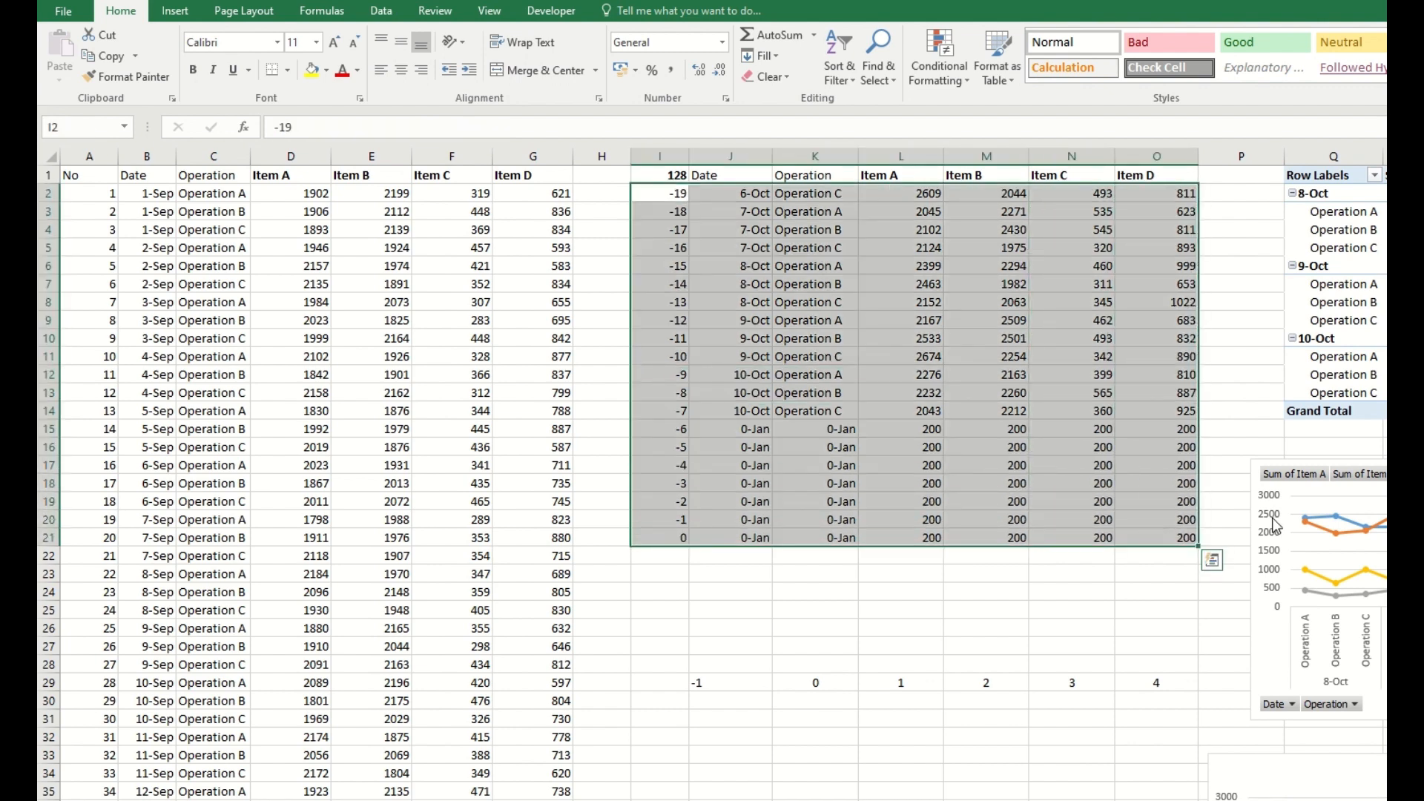
Move the pivot chart beside the source data so it overlaps the lower part of the dynamic table
left_click(1352, 538)
left_click(1272, 486)
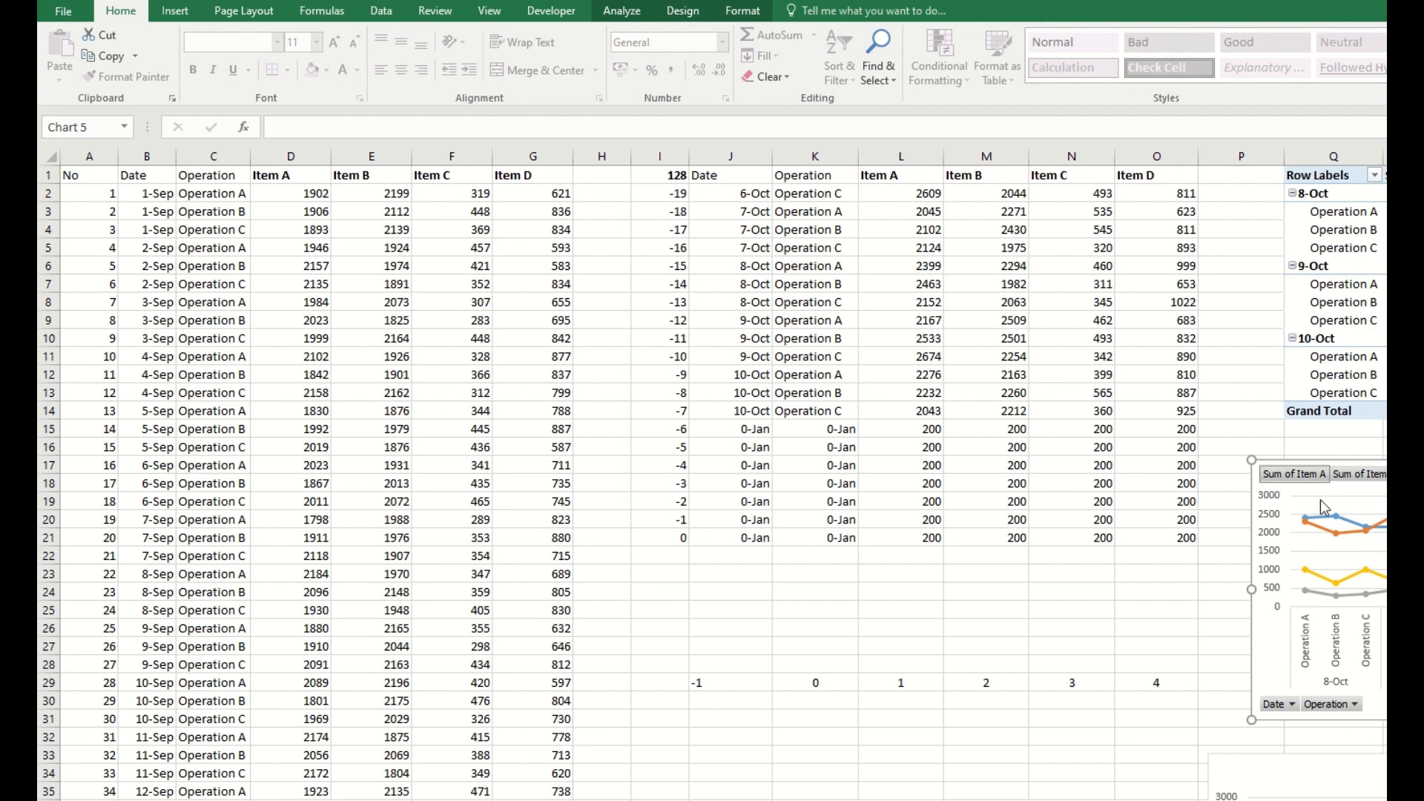
left_click_drag(1324, 507, 900, 532)
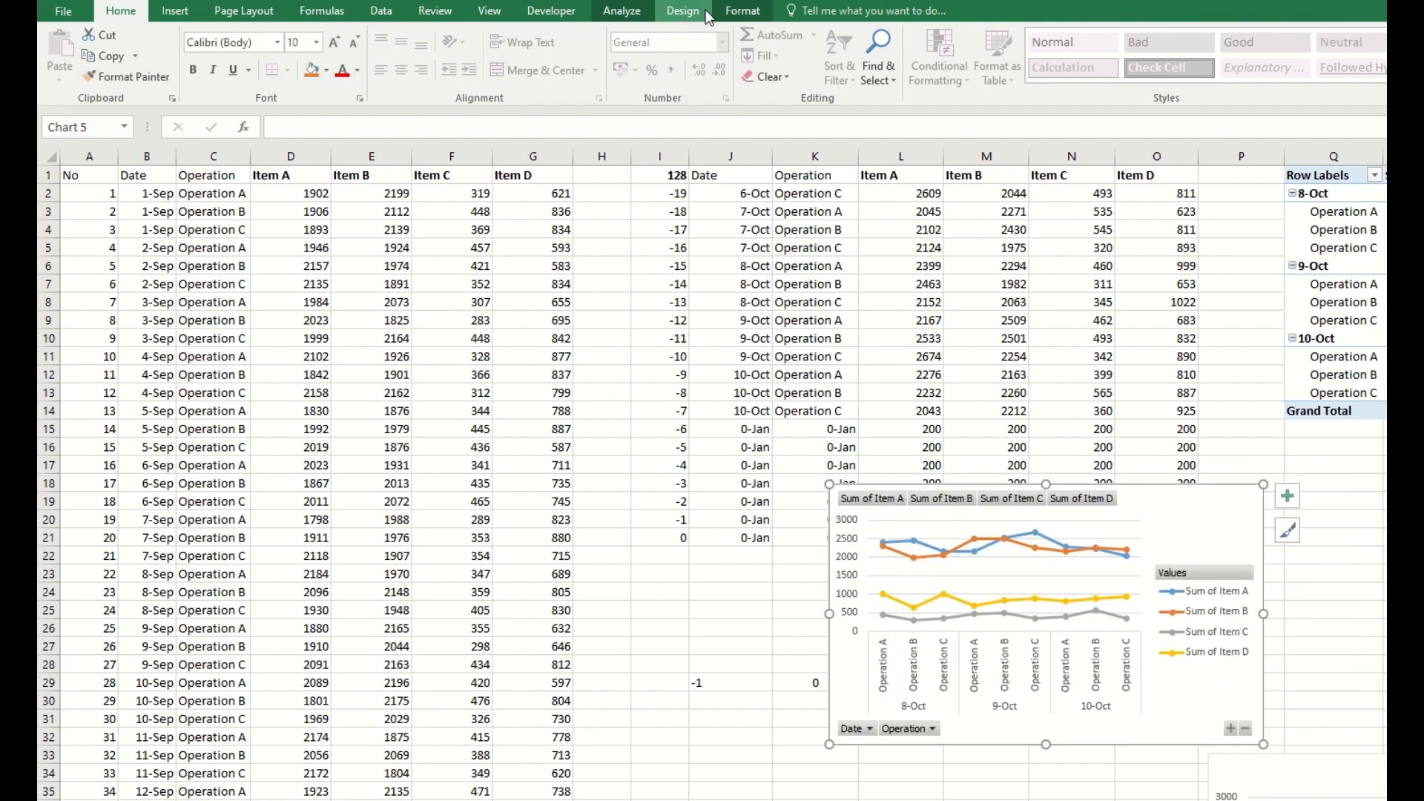
Change the pivot chart's data source to the range J1:O21 on the dynamic range sheet
left_click(621, 11)
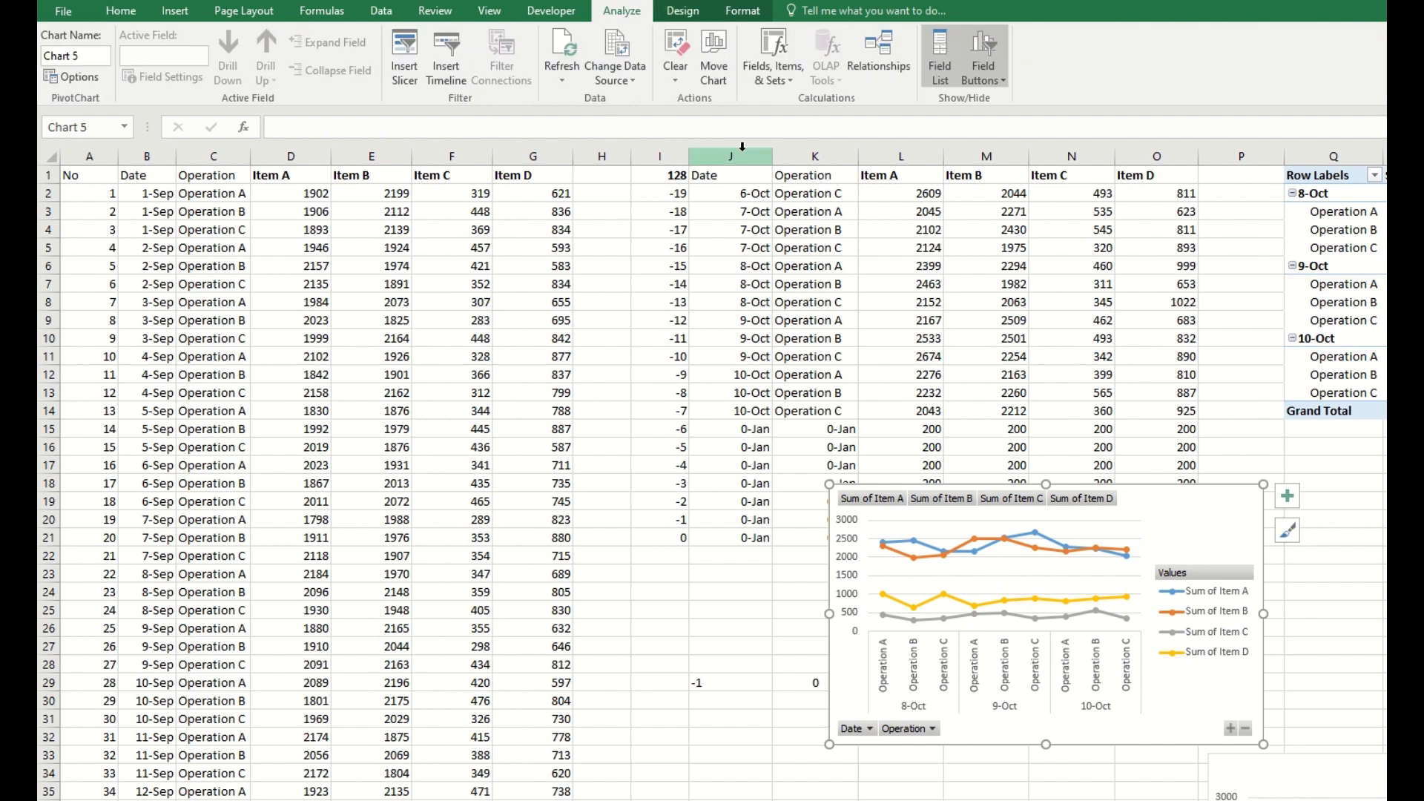
left_click(615, 52)
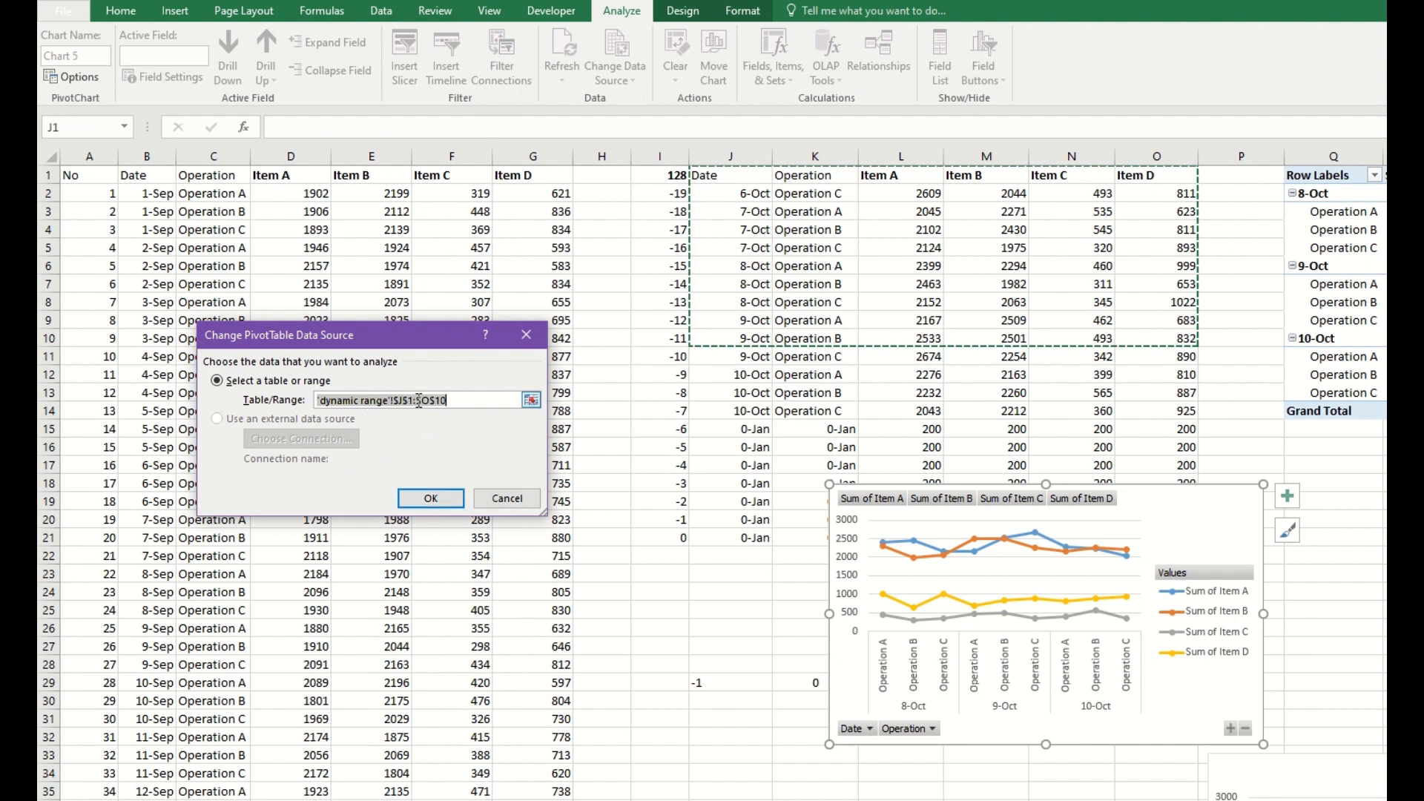
key("ctrl+a")
key("BackSpace")
left_click_drag(719, 178, 1159, 540)
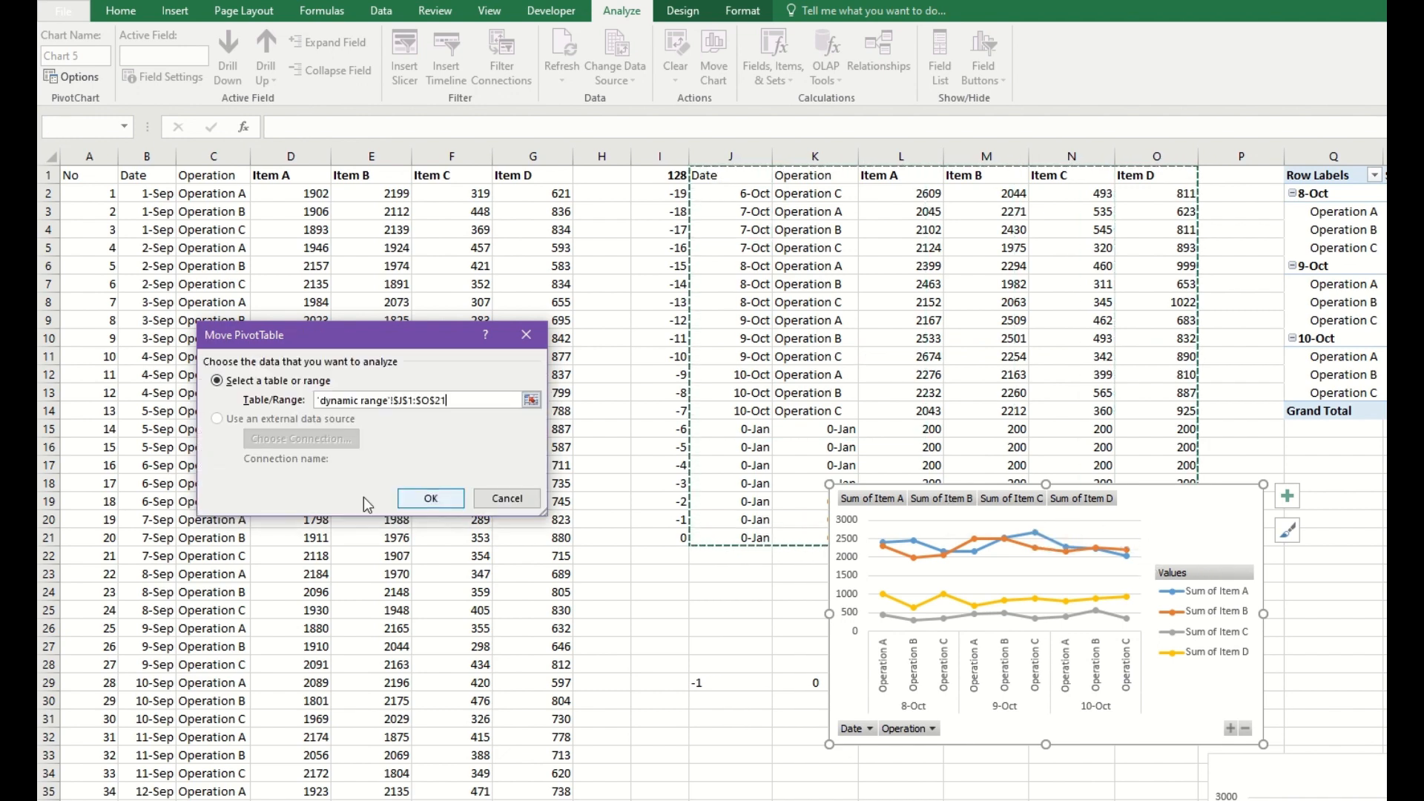
left_click(431, 497)
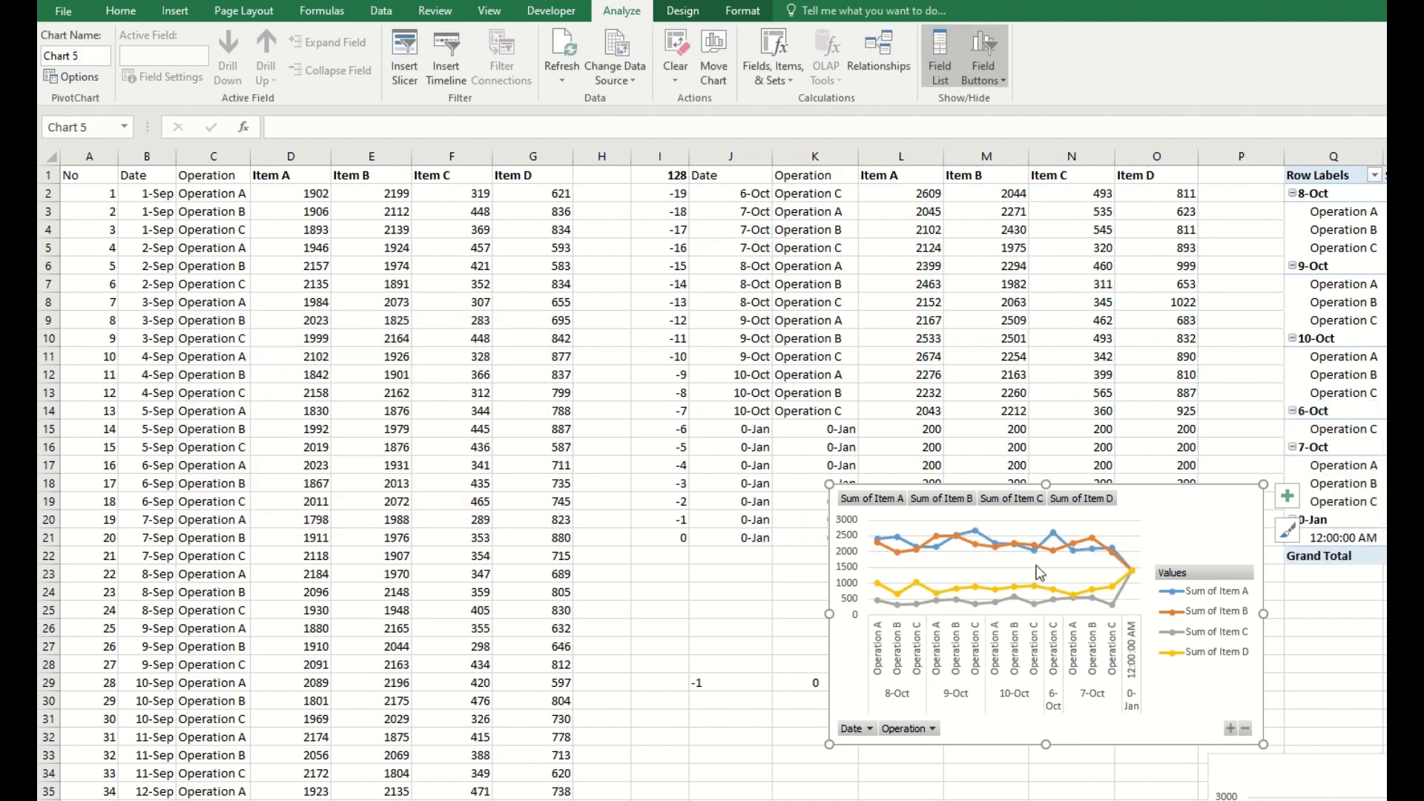